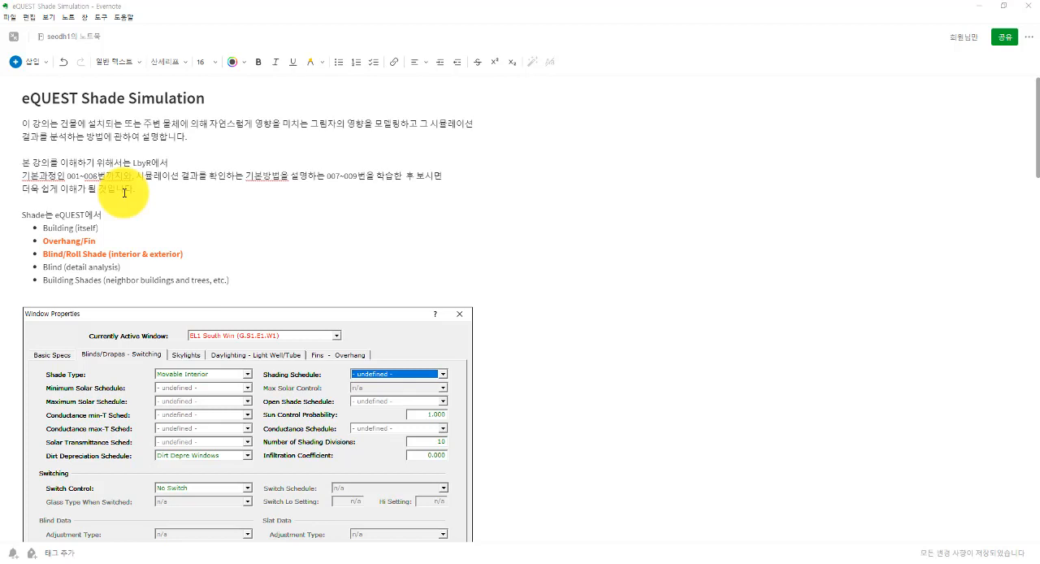
# Step: Review the eQUEST Shade Simulation note's list of shade types and its paragraph on prerequisite lessons
pyautogui.moveTo(20, 215); pyautogui.dragTo(255, 281)
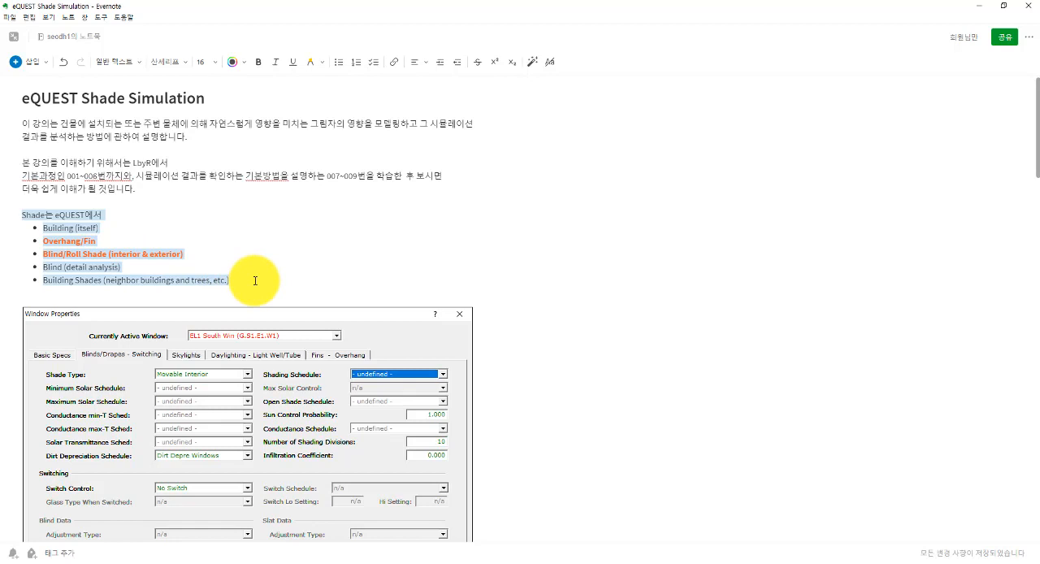
pyautogui.click(124, 240)
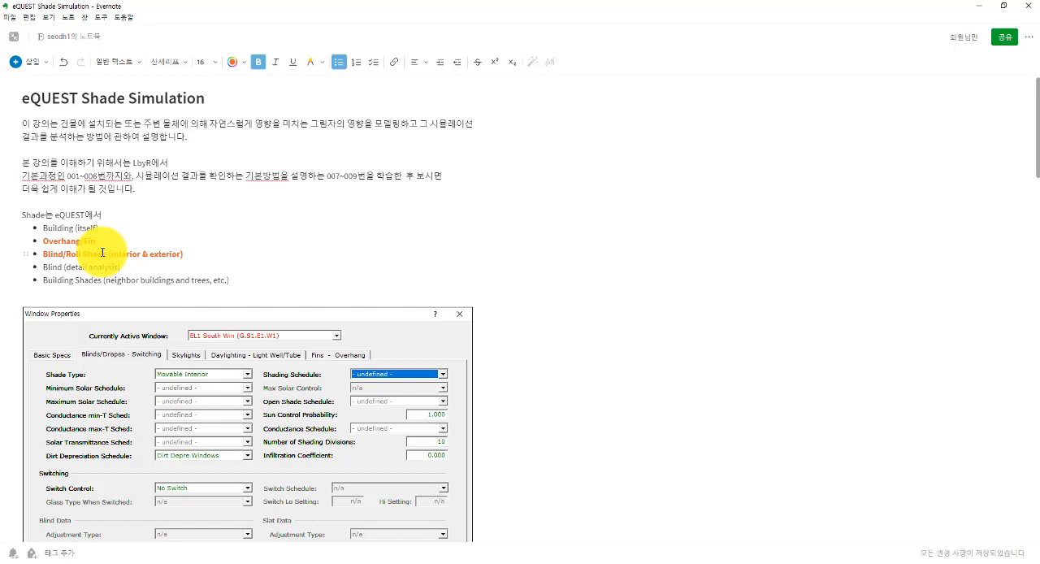
pyautogui.click(46, 267)
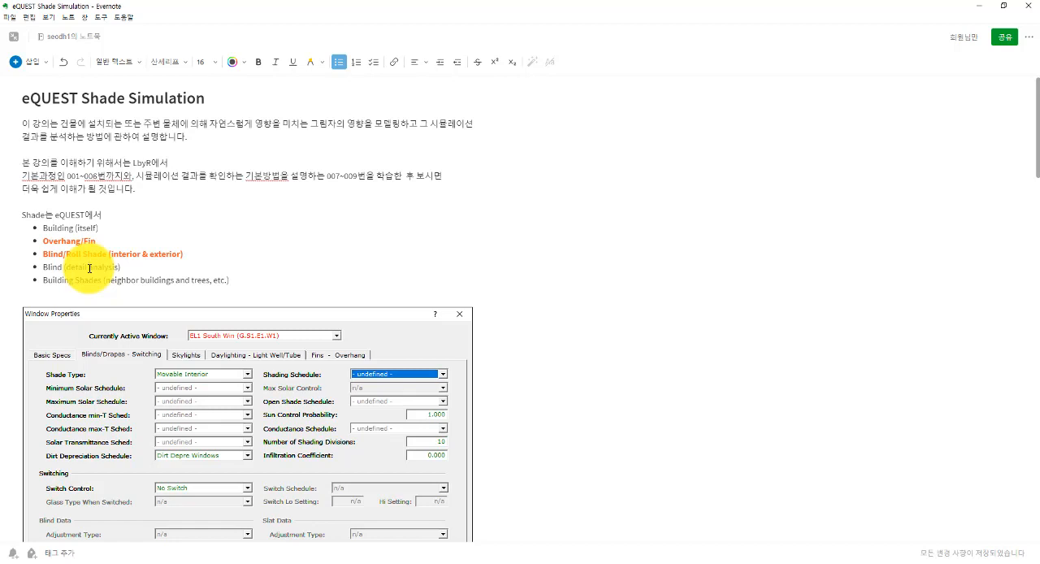
pyautogui.moveTo(91, 243); pyautogui.dragTo(44, 246)
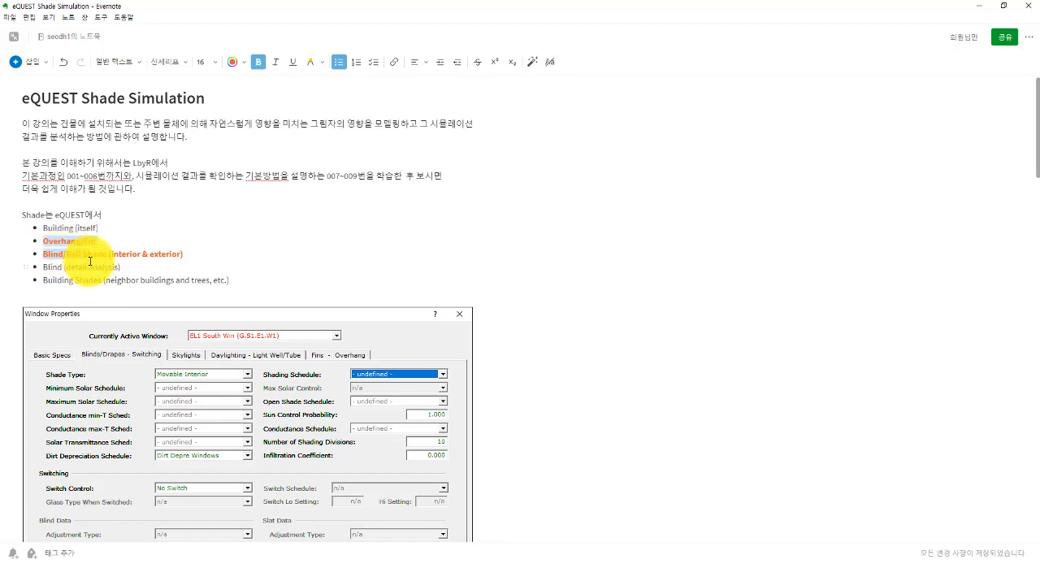
pyautogui.click(89, 260)
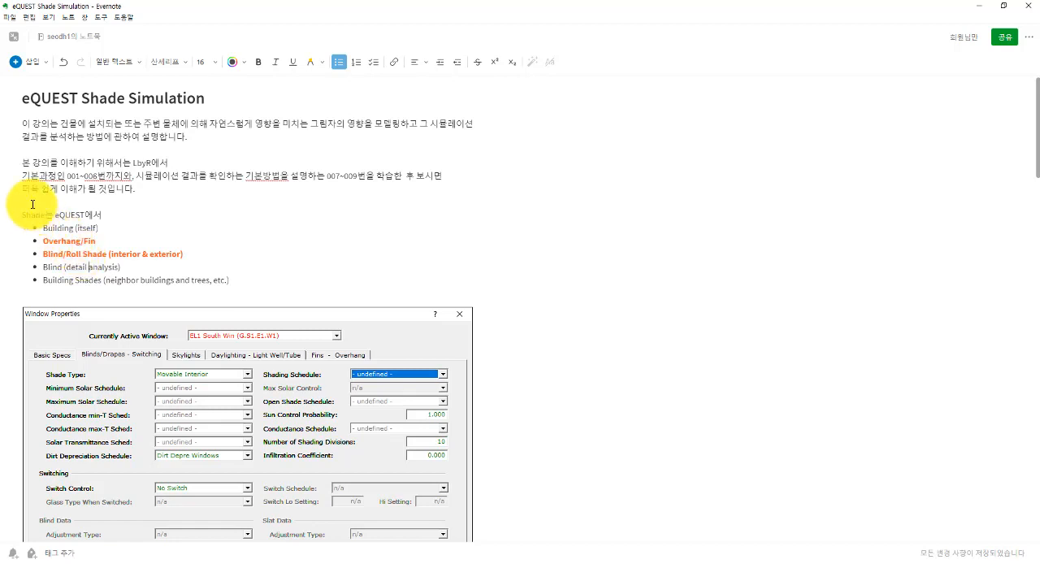
pyautogui.click(25, 162)
pyautogui.moveTo(90, 175); pyautogui.dragTo(141, 189)
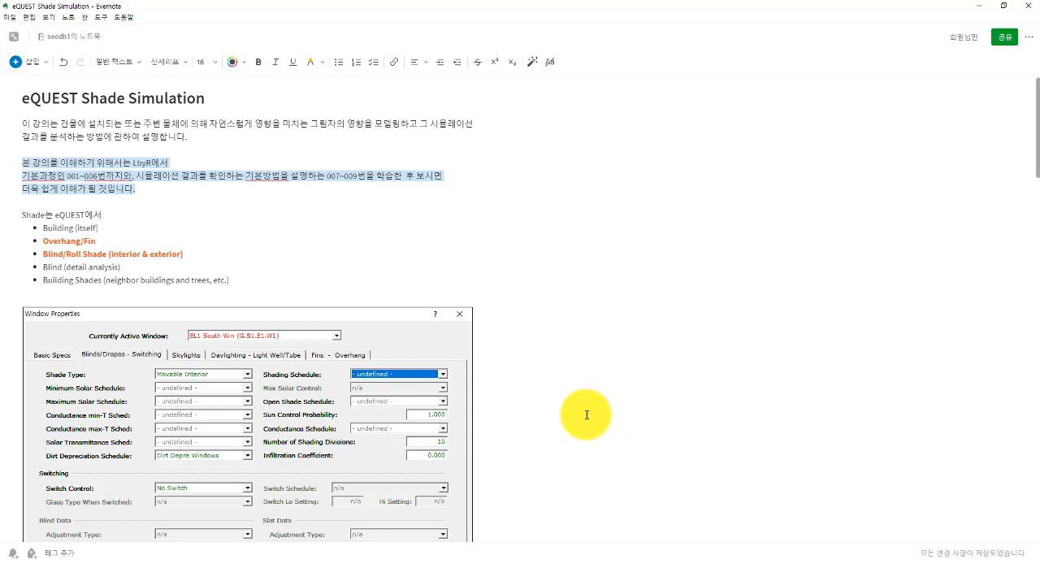
pyautogui.scroll(-1, 586, 414)
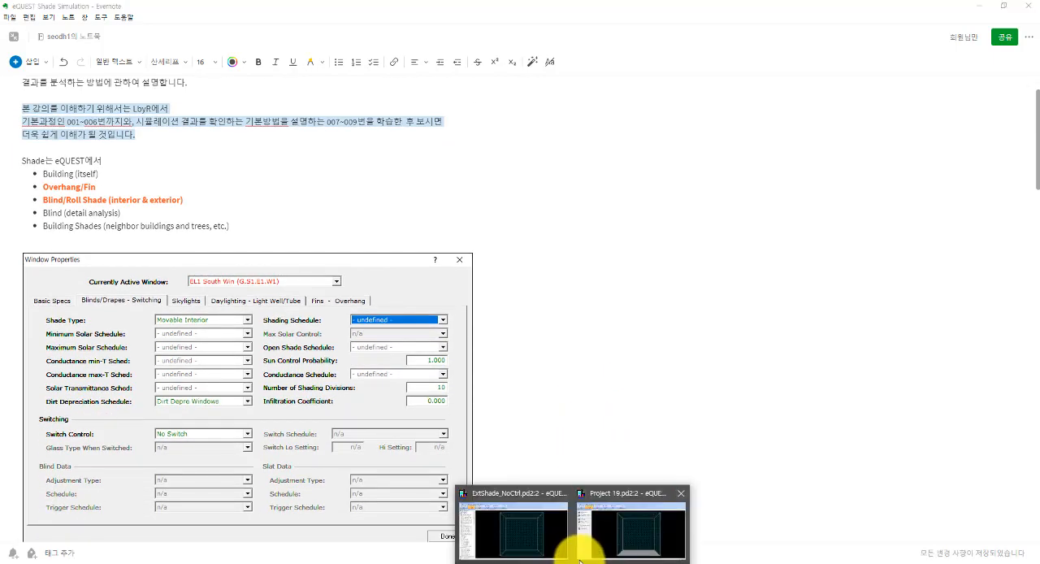
# Step: Switch to Project 19 in eQUEST and open the General Shell Information screen of Bldg Envelope & Loads 1
pyautogui.click(607, 538)
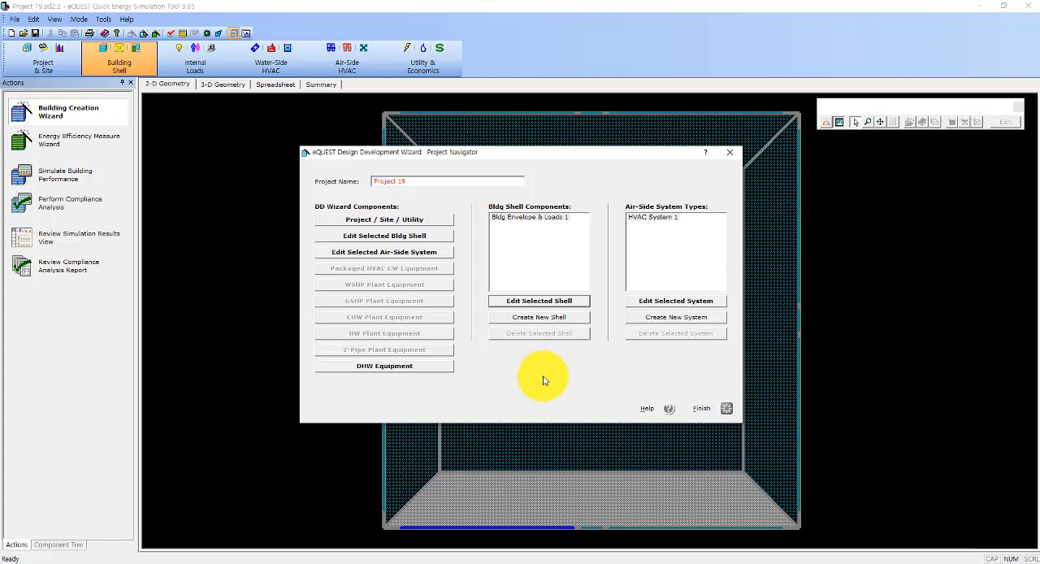
pyautogui.click(550, 302)
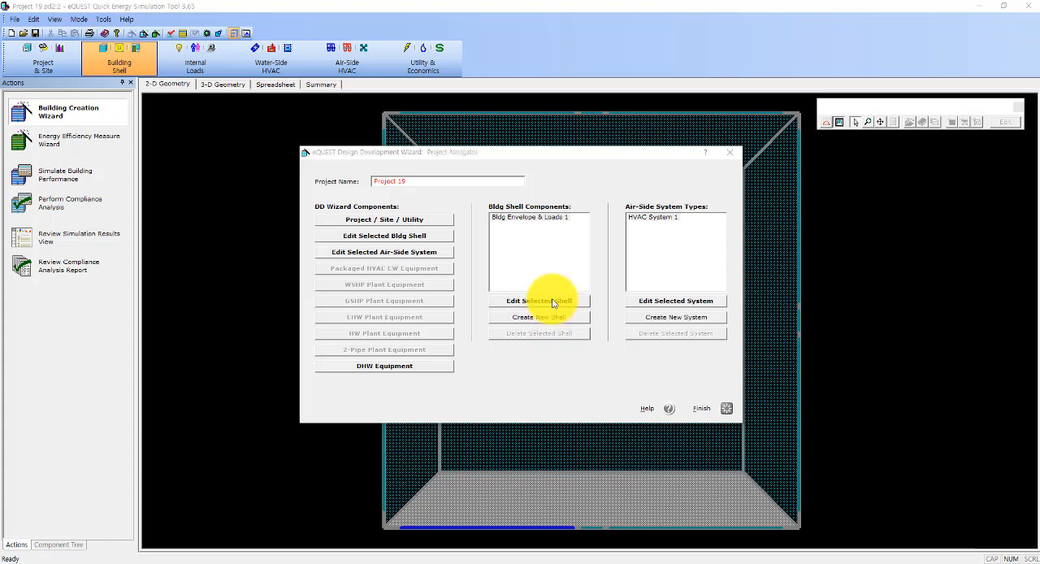
pyautogui.click(383, 422)
pyautogui.scroll(4, 399, 455)
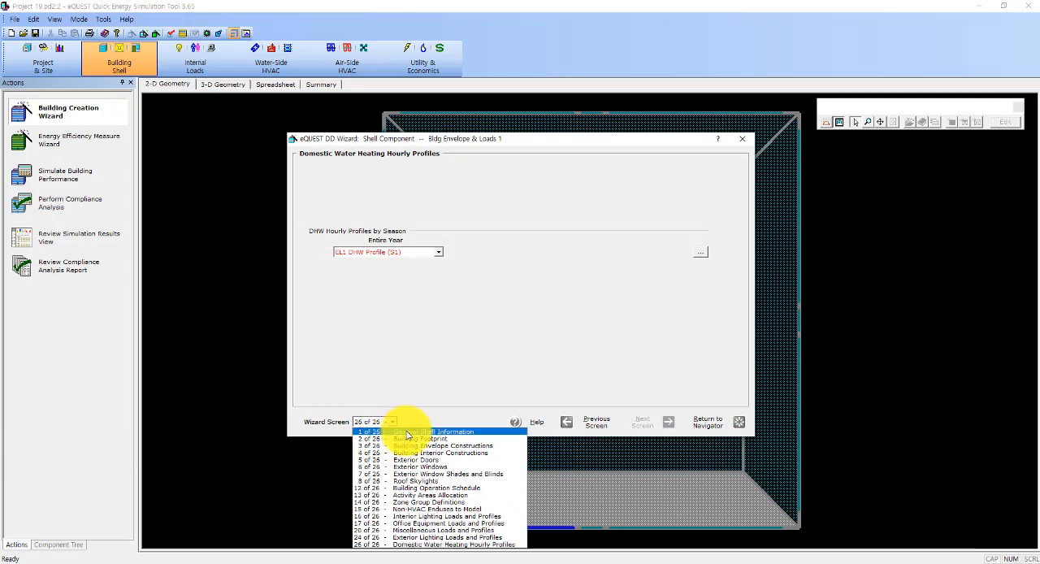
pyautogui.click(390, 430)
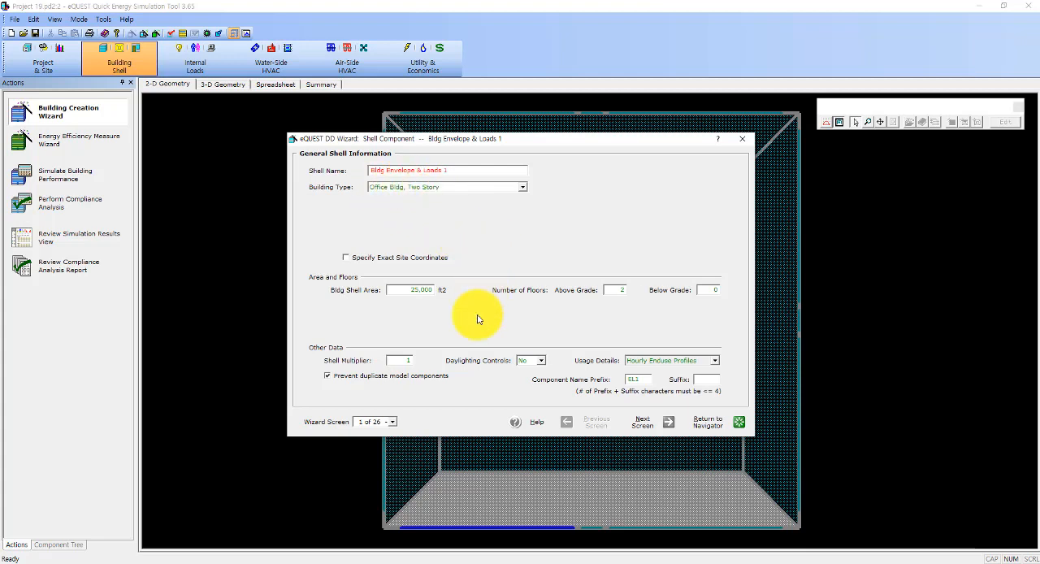
# Step: Go through the shell wizard's footprint, construction, door and window screens up to Exterior Window Shades and Blinds
pyautogui.click(643, 422)
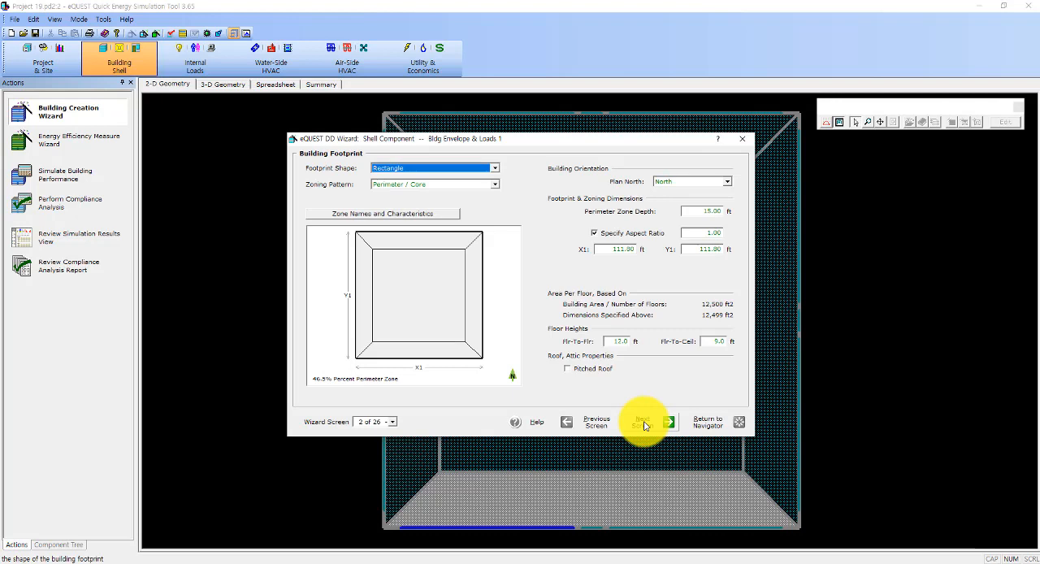
pyautogui.click(643, 424)
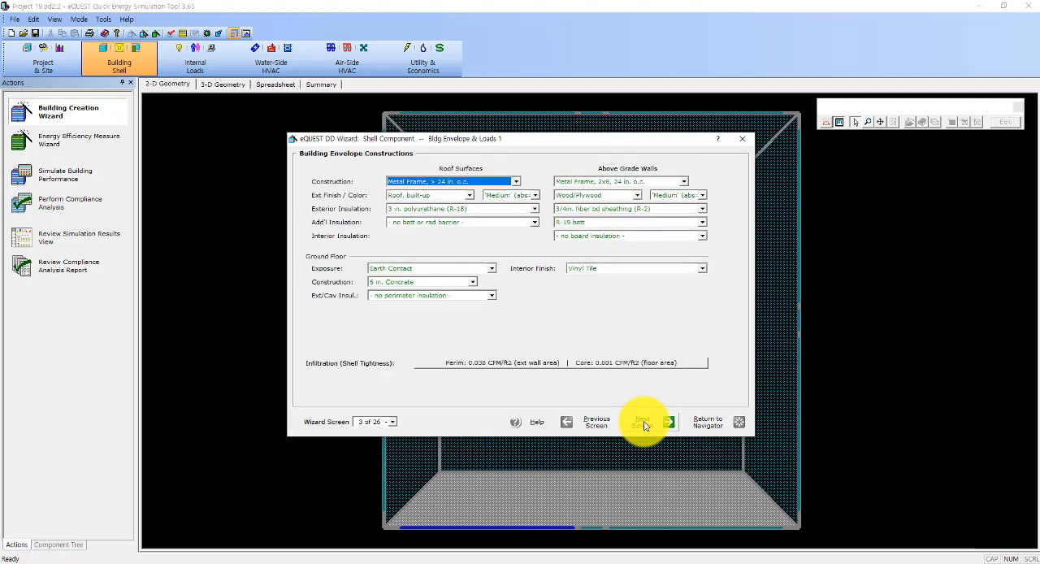
pyautogui.click(644, 424)
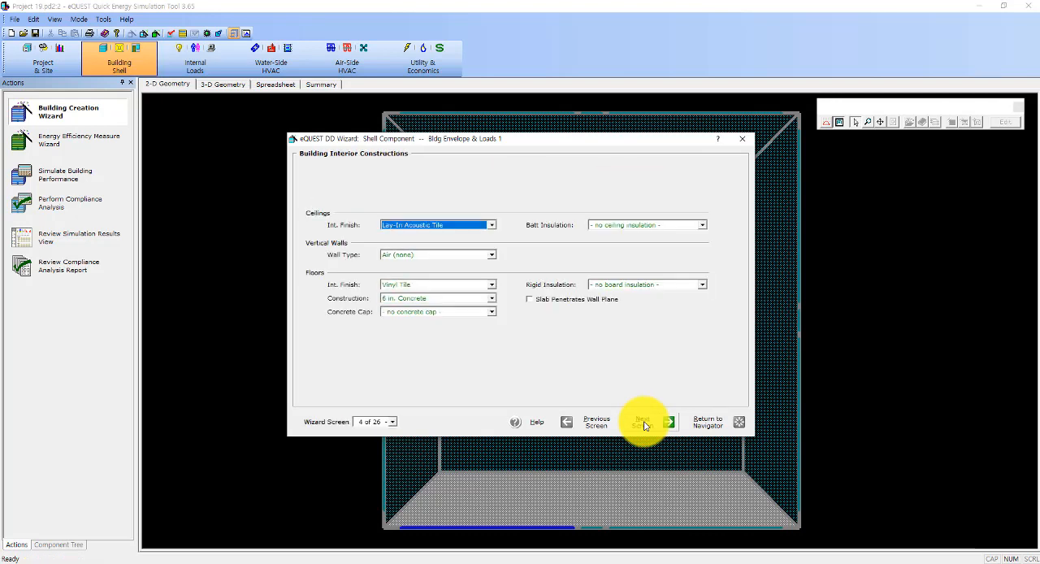
pyautogui.click(644, 425)
pyautogui.click(644, 425)
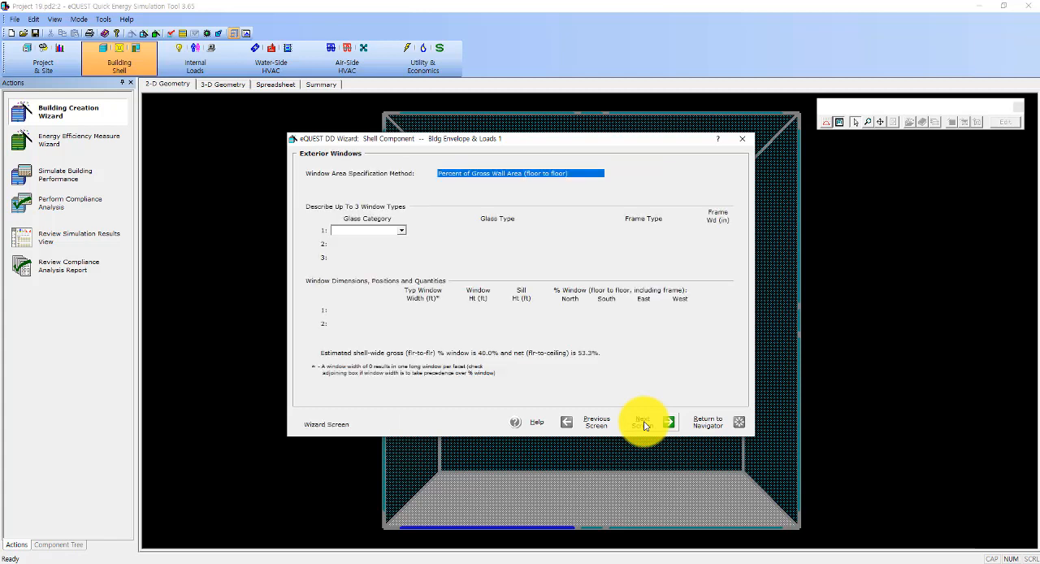
pyautogui.click(644, 425)
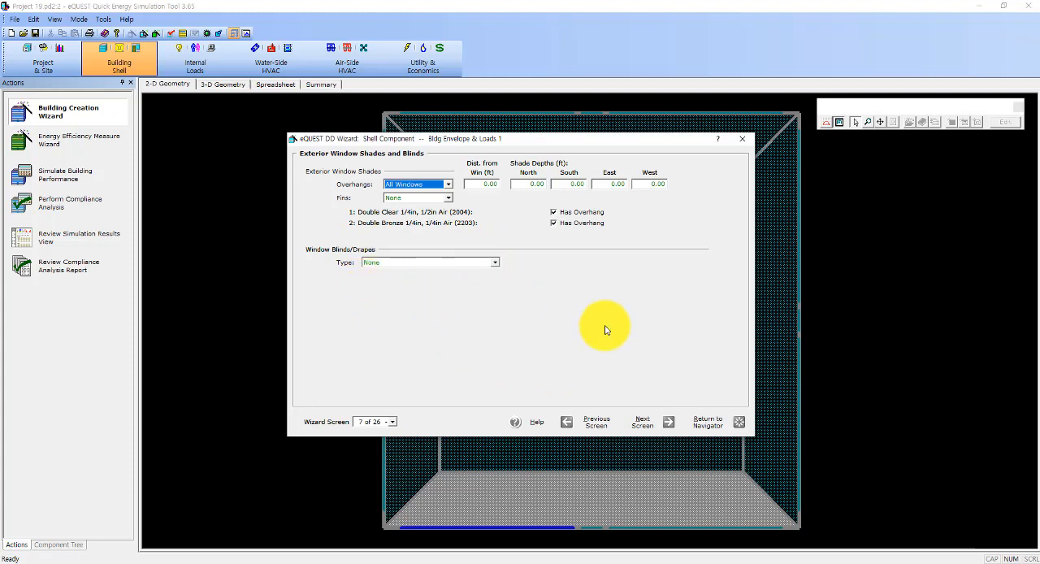
# Step: Look through the shell screens from Roof Skylights to Activity Areas Allocation and view the HVAC System 1 definition, returning to the Project Navigator
pyautogui.click(651, 424)
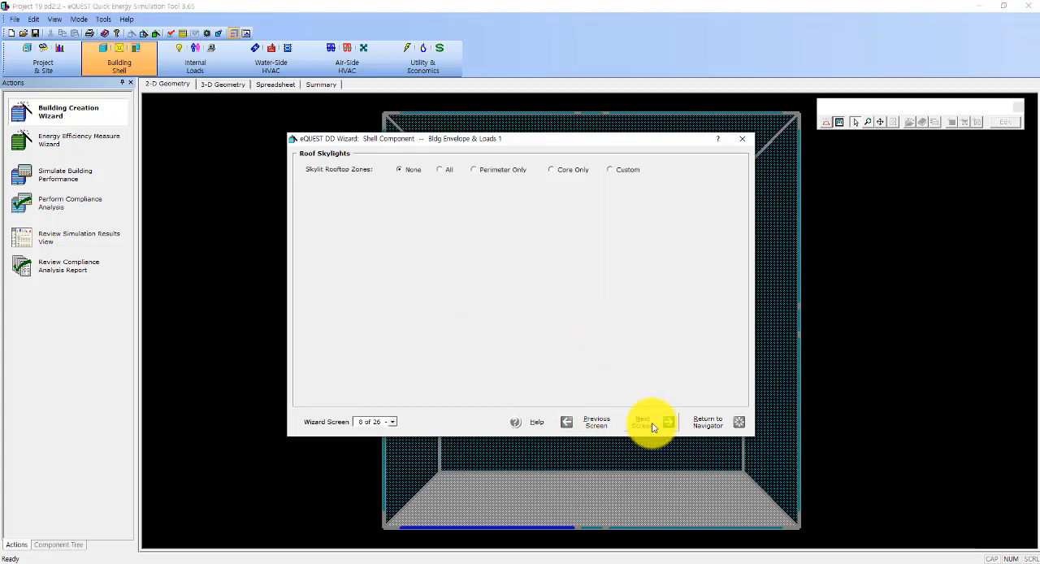
pyautogui.click(655, 425)
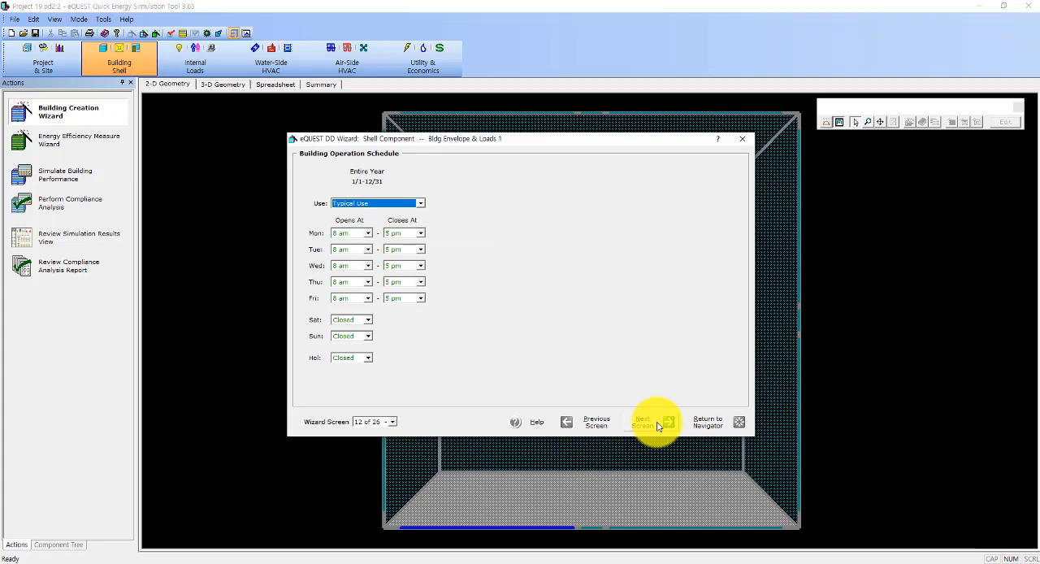
pyautogui.click(657, 425)
pyautogui.click(708, 425)
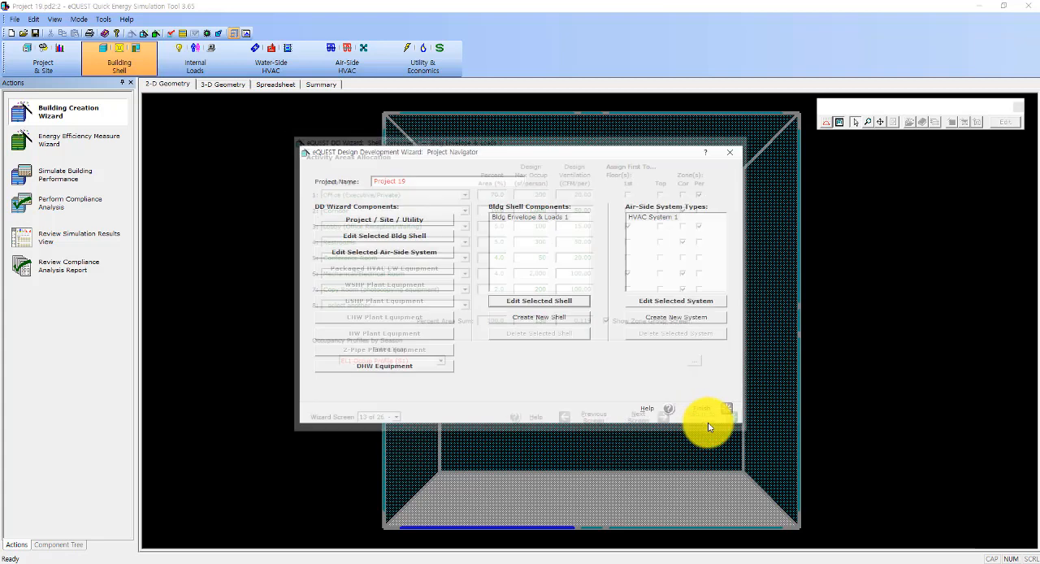
pyautogui.click(671, 300)
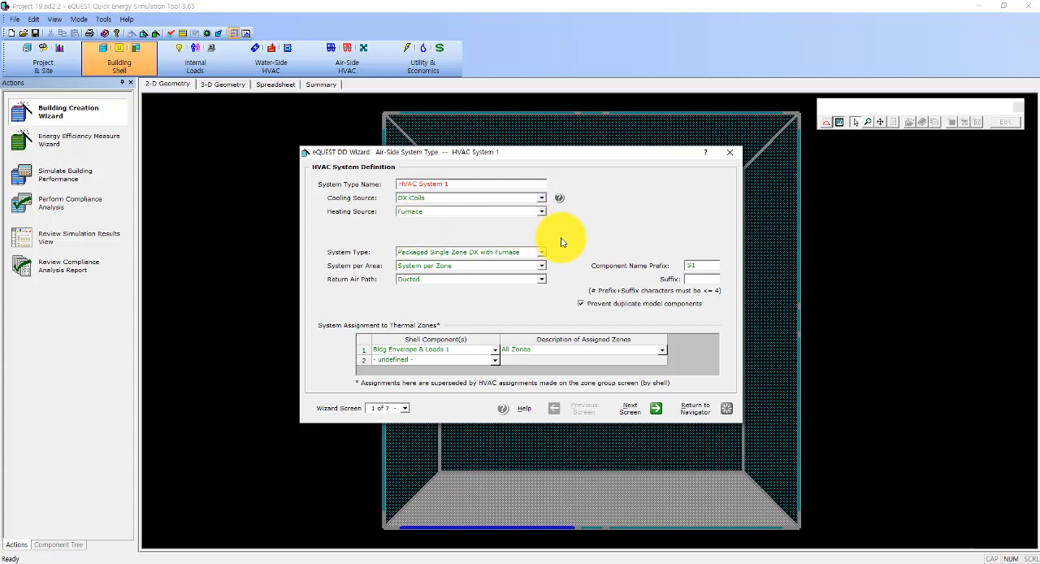
pyautogui.click(695, 409)
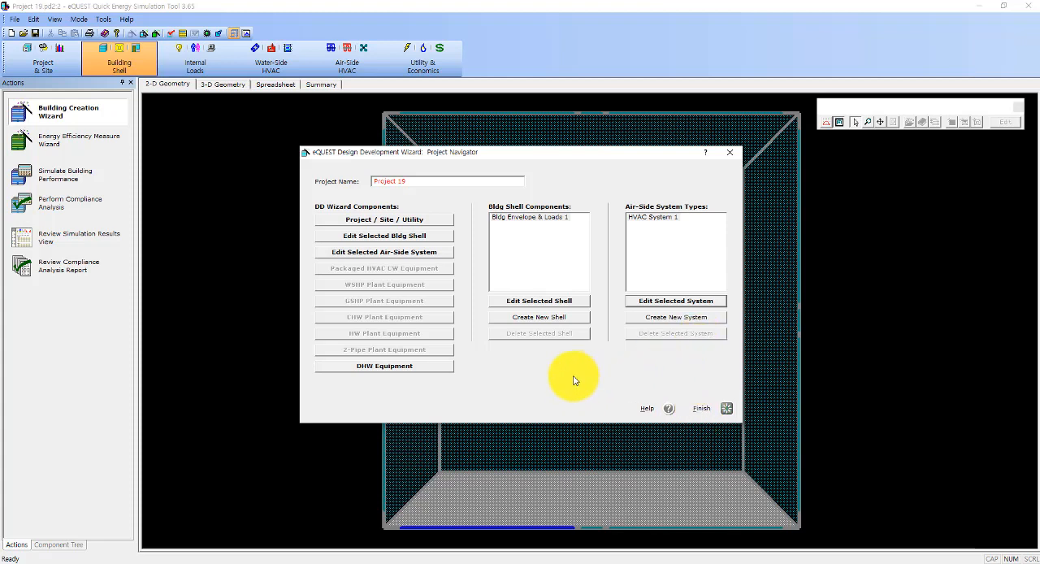
# Step: Switch to the ExtShade_NoCtrl project and check its Project Properties
pyautogui.click(569, 560)
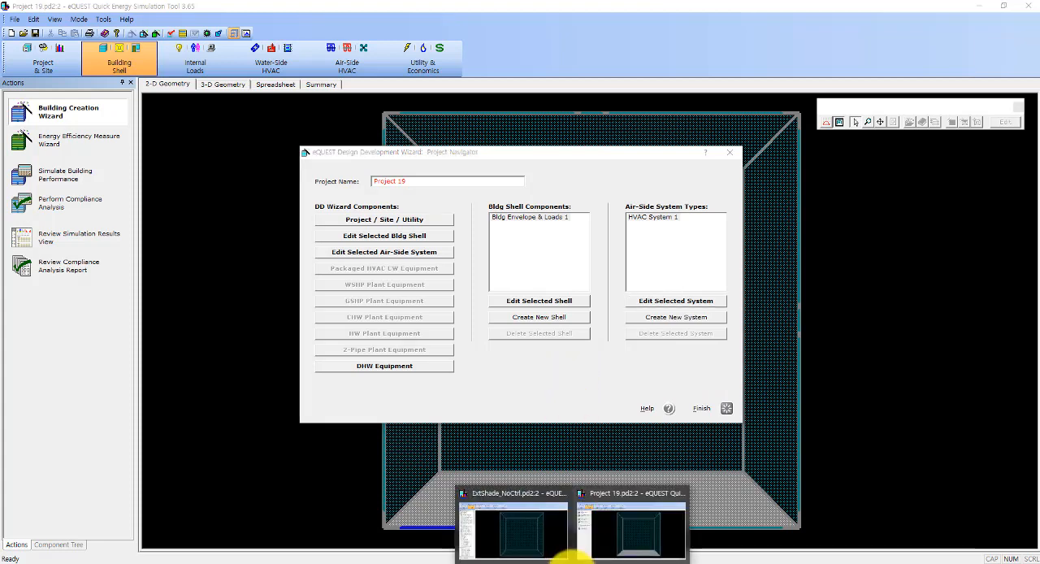
pyautogui.click(541, 540)
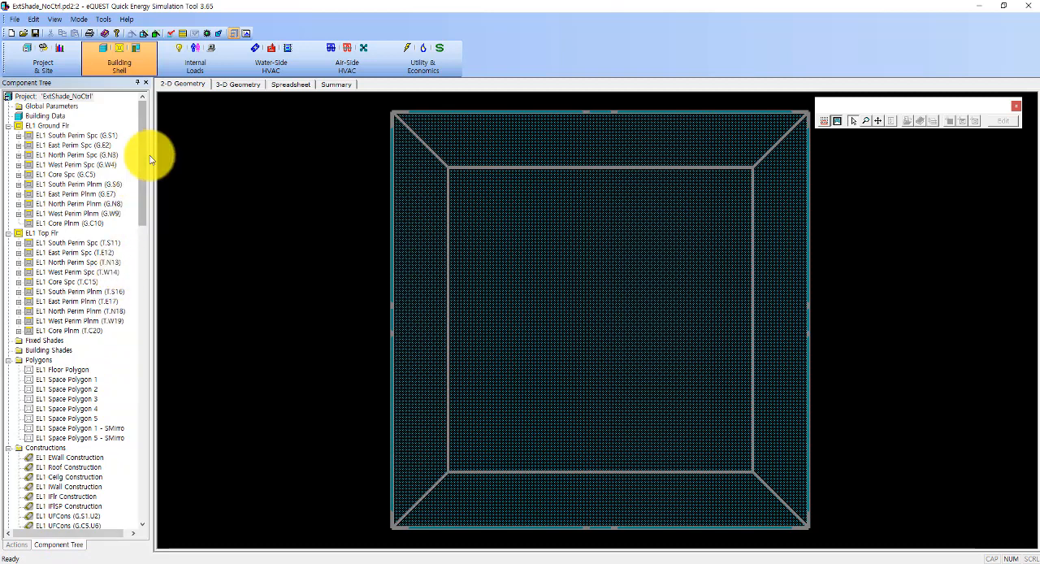
pyautogui.doubleClick(74, 98)
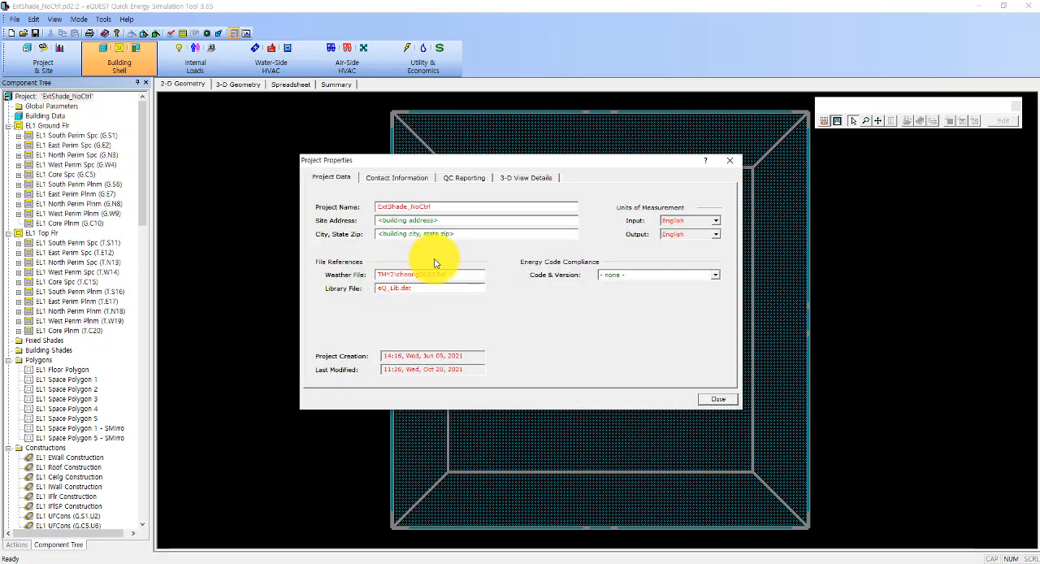
pyautogui.click(712, 400)
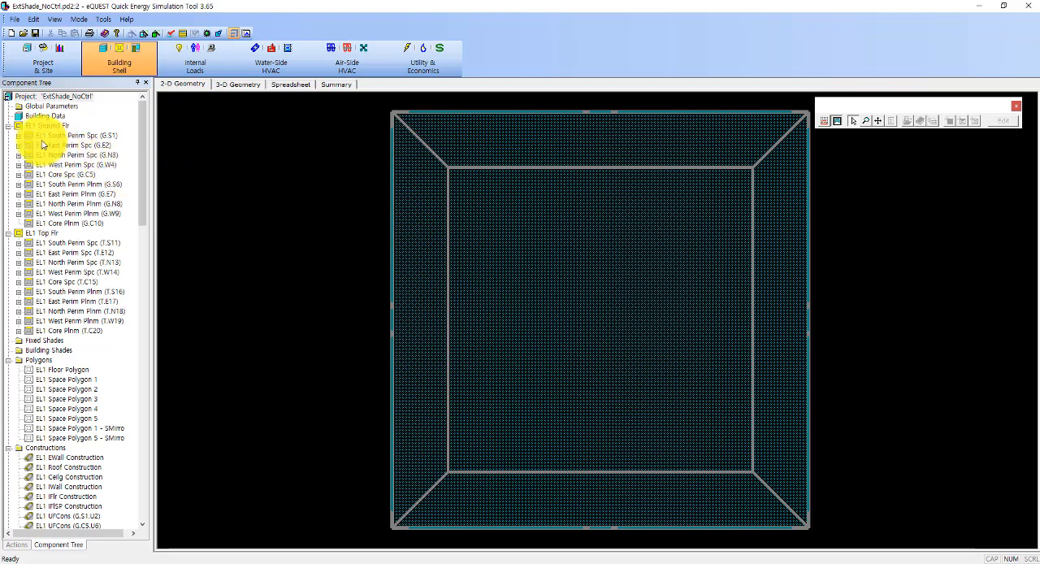
# Step: Display the building in 3-D geometry and orbit around it to inspect its facades
pyautogui.click(230, 86)
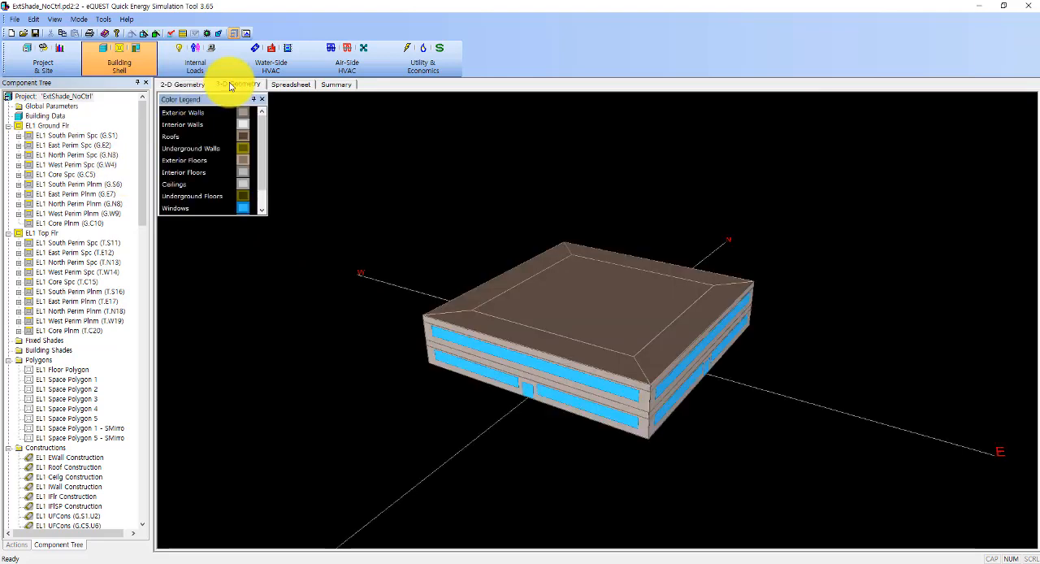
pyautogui.moveTo(353, 350)
pyautogui.mouseDown()
pyautogui.moveTo(320, 346)
pyautogui.moveTo(376, 353)
pyautogui.mouseUp()
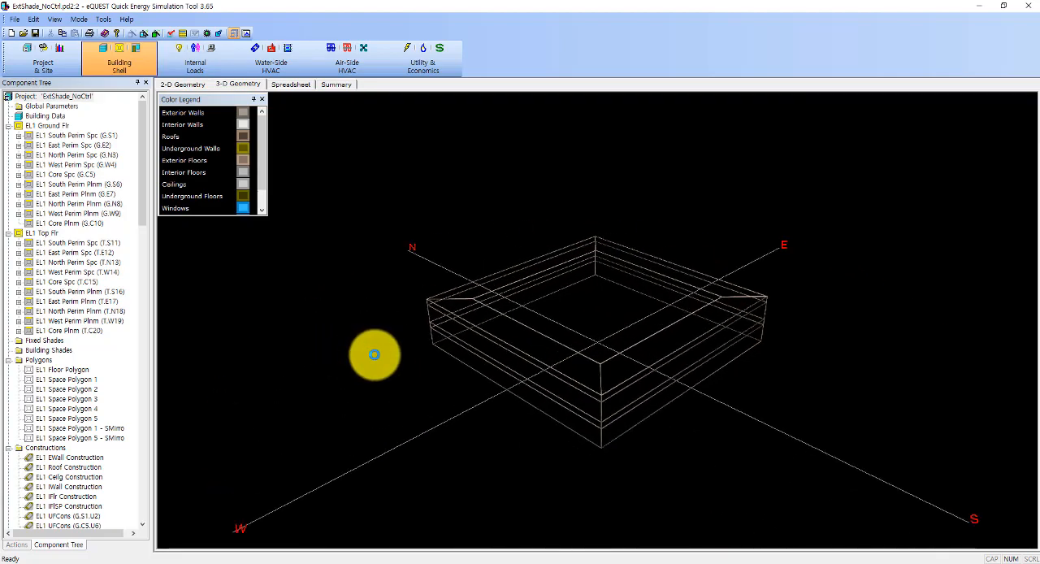
pyautogui.moveTo(304, 353); pyautogui.dragTo(407, 342)
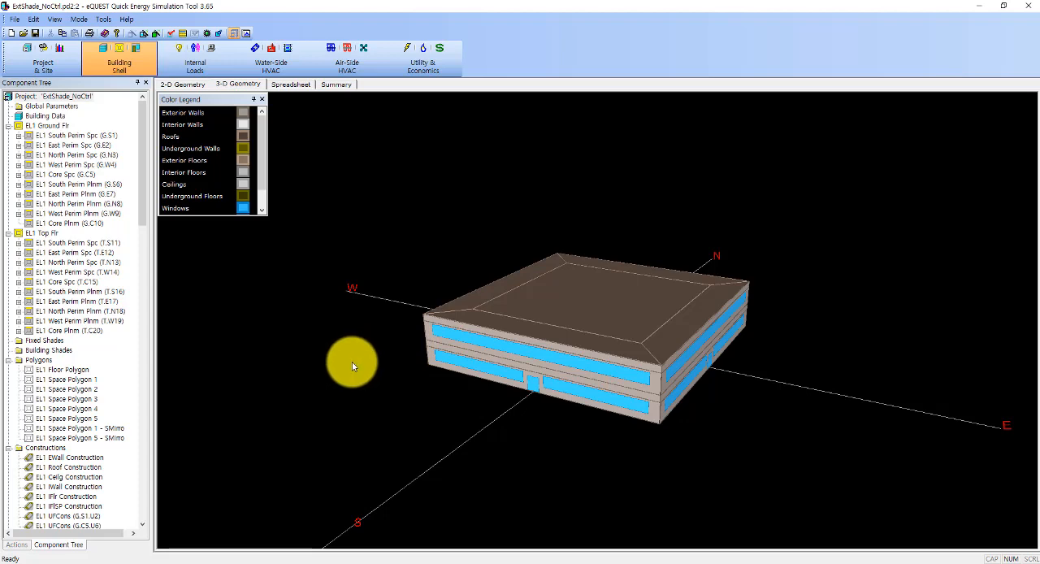
# Step: Expand the ground-floor EL1 South Perim Spc (G.S1) down to its south wall and locate the wall's windows and door in the 3-D model
pyautogui.click(19, 135)
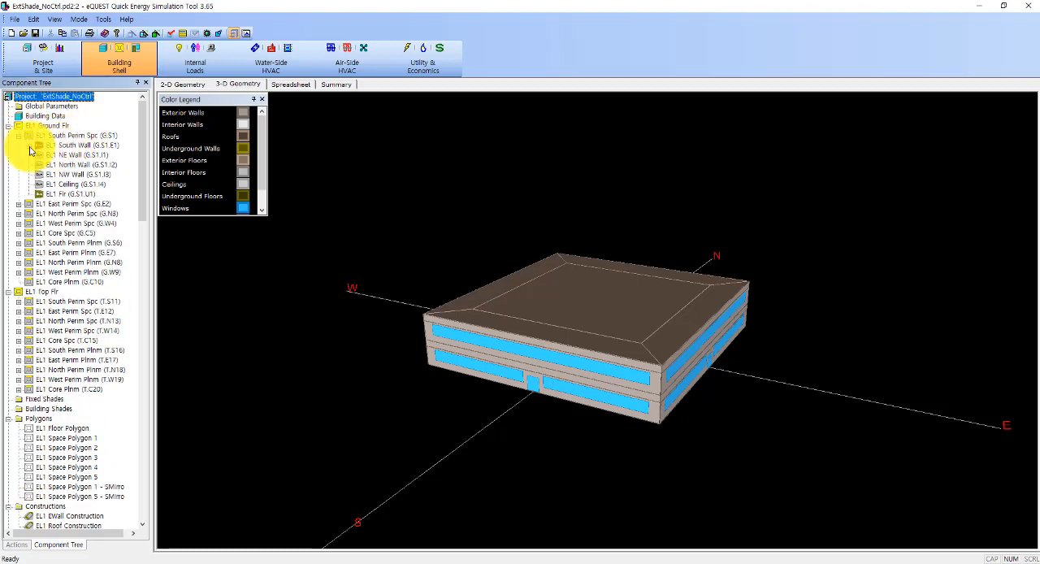
pyautogui.click(28, 145)
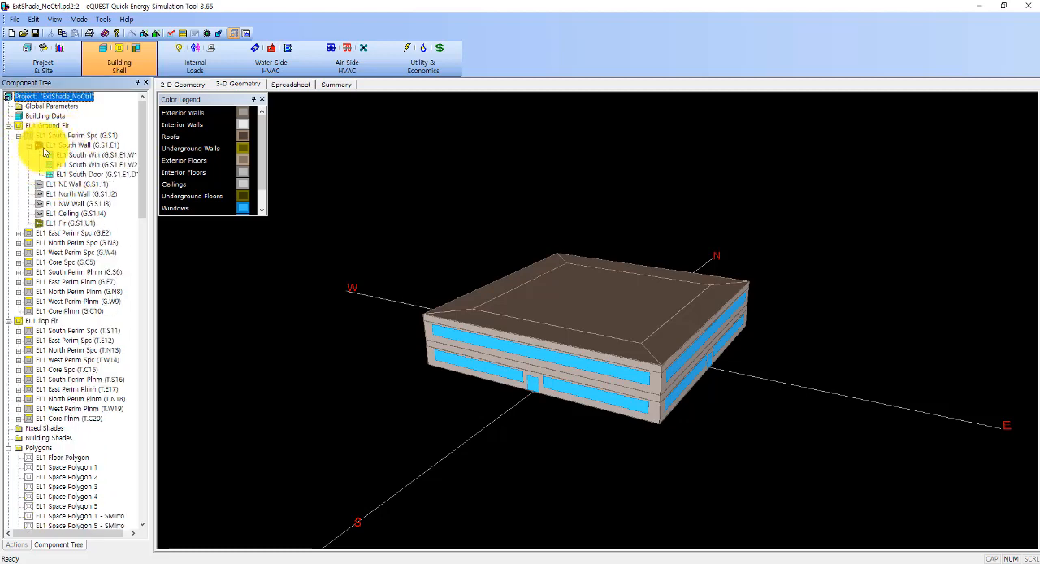
pyautogui.click(98, 155)
pyautogui.click(98, 165)
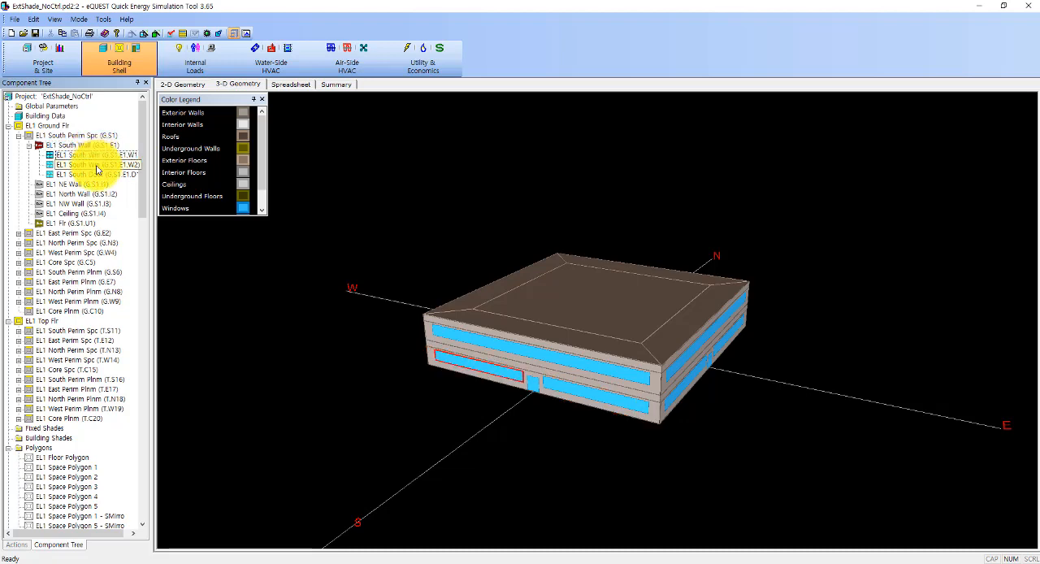
pyautogui.click(97, 174)
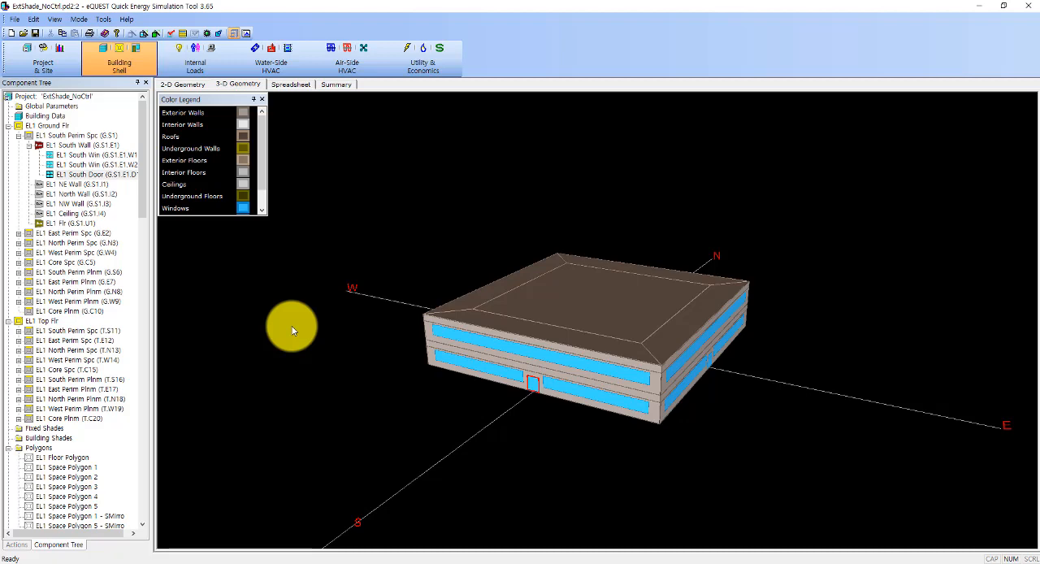
# Step: Open the Window Properties of the ground-floor window EL1 South Win (G.S1.E1.W1) and reposition the dialog
pyautogui.click(118, 155)
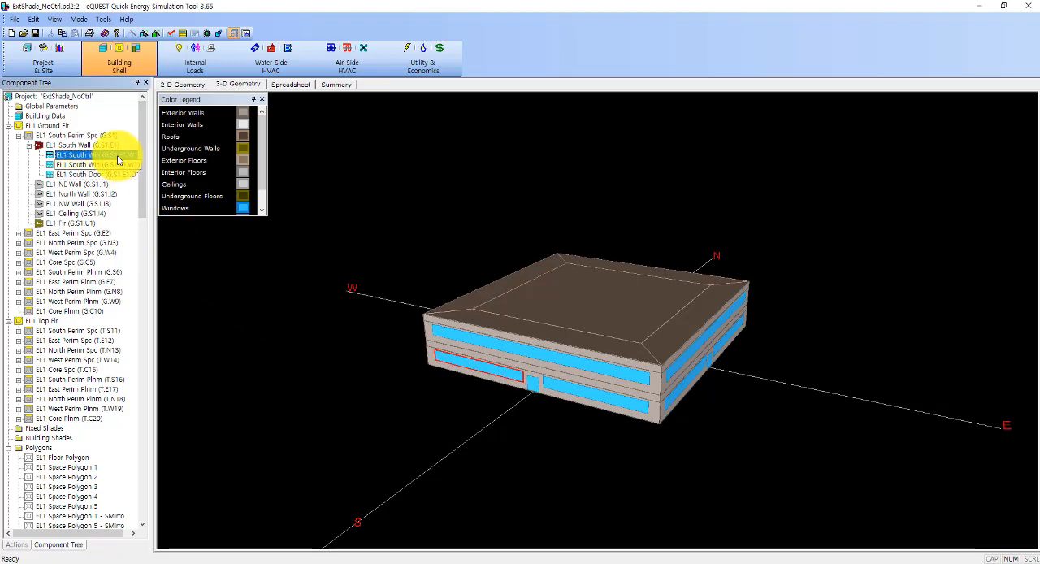
pyautogui.doubleClick(118, 158)
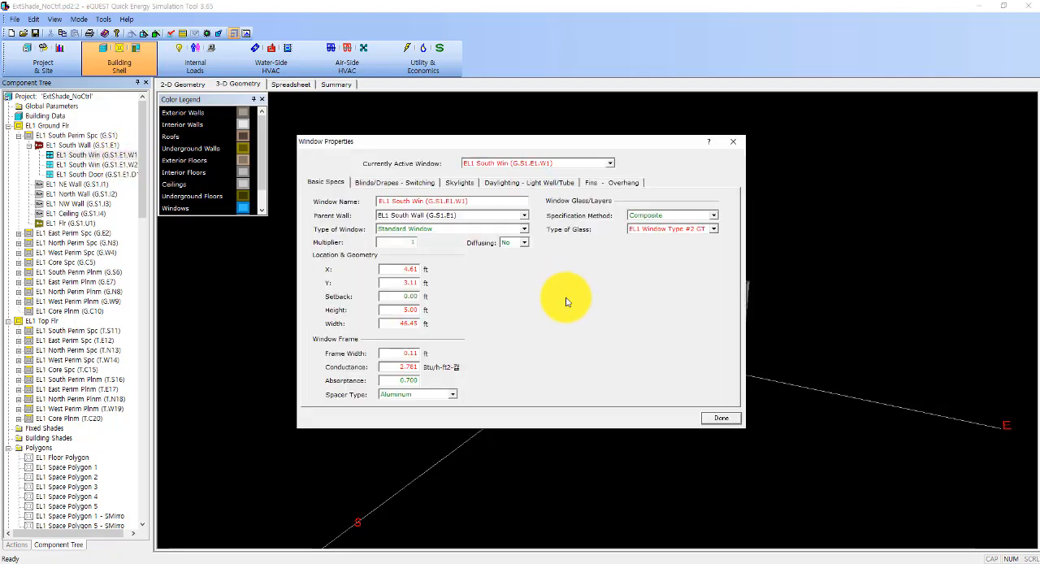
pyautogui.moveTo(524, 144); pyautogui.dragTo(547, 163)
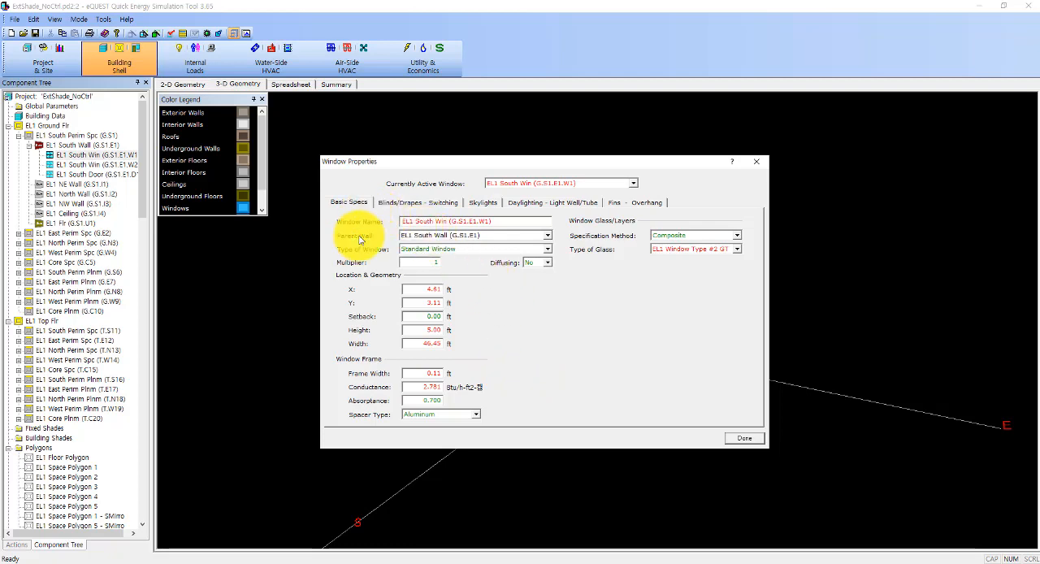
# Step: Review the Blinds/Drapes and Switching settings of the ground-floor window EL1 South Win (G.S1.E1.W1), and close its properties
pyautogui.click(429, 202)
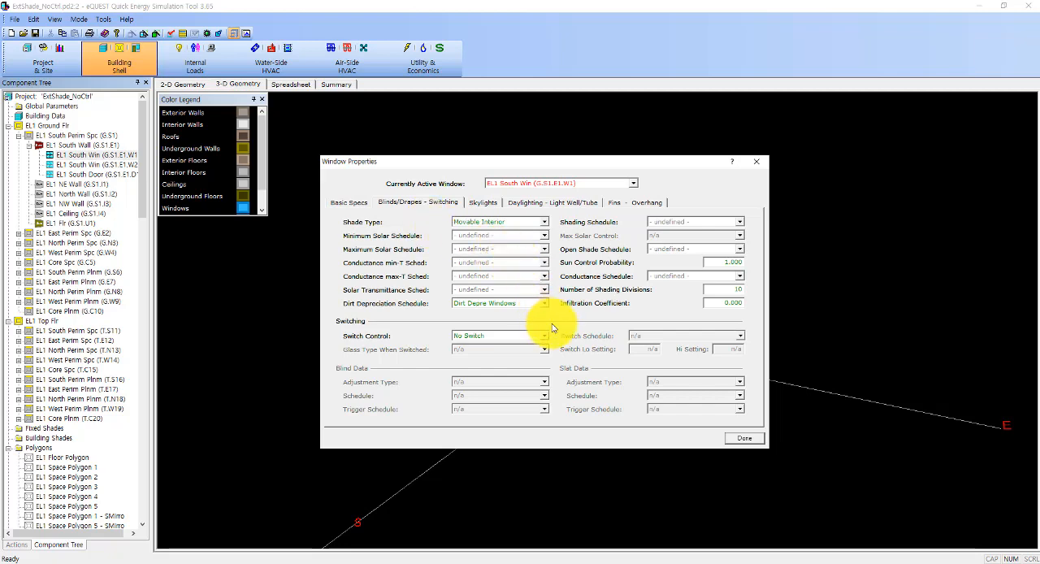
pyautogui.click(731, 442)
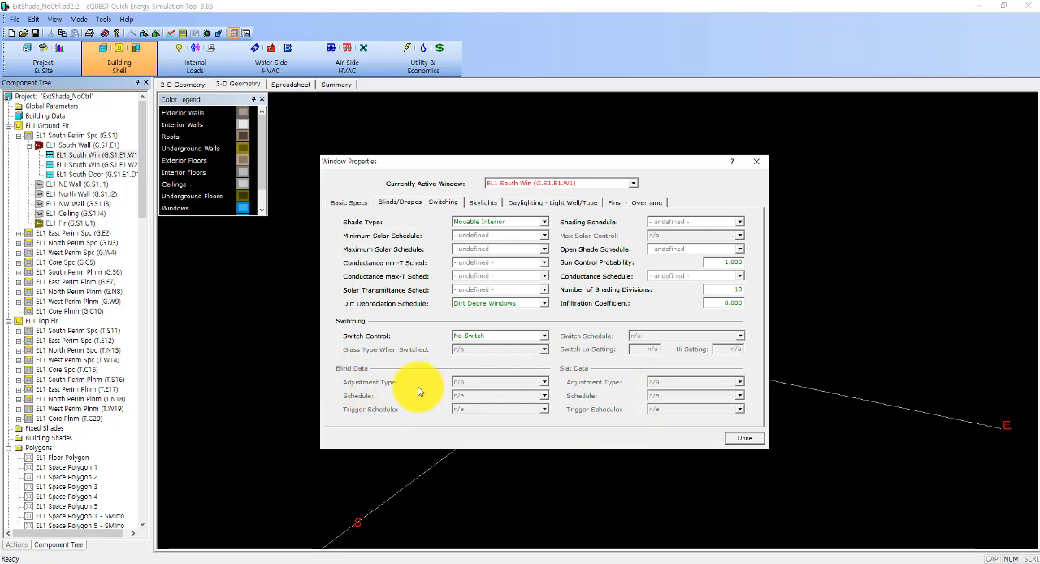
pyautogui.click(746, 439)
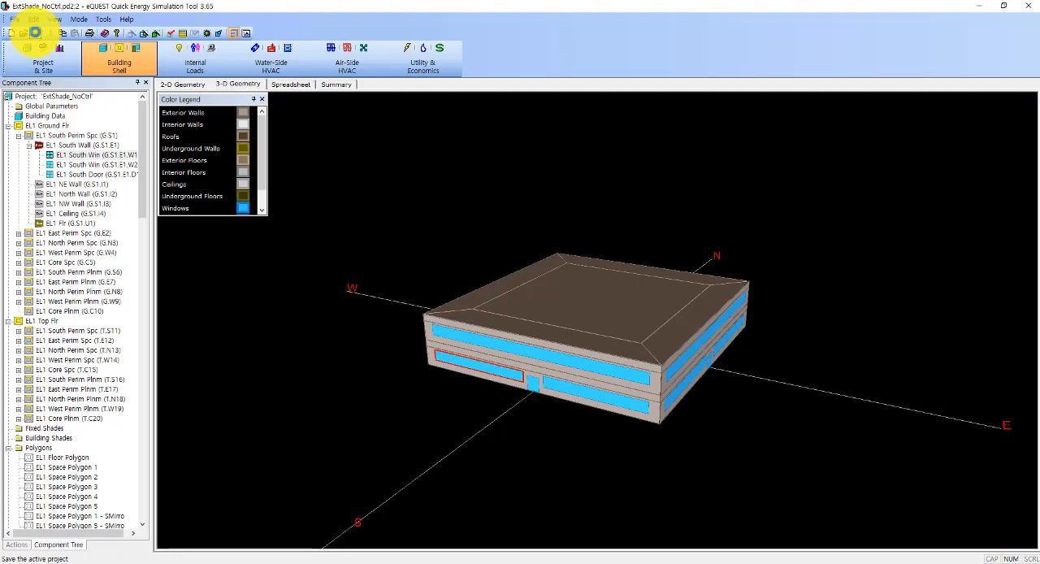
# Step: Simulate the ExtShade_NoCtrl project and review the monthly electric and gas consumption in its summary report, returning to the building description
pyautogui.click(182, 33)
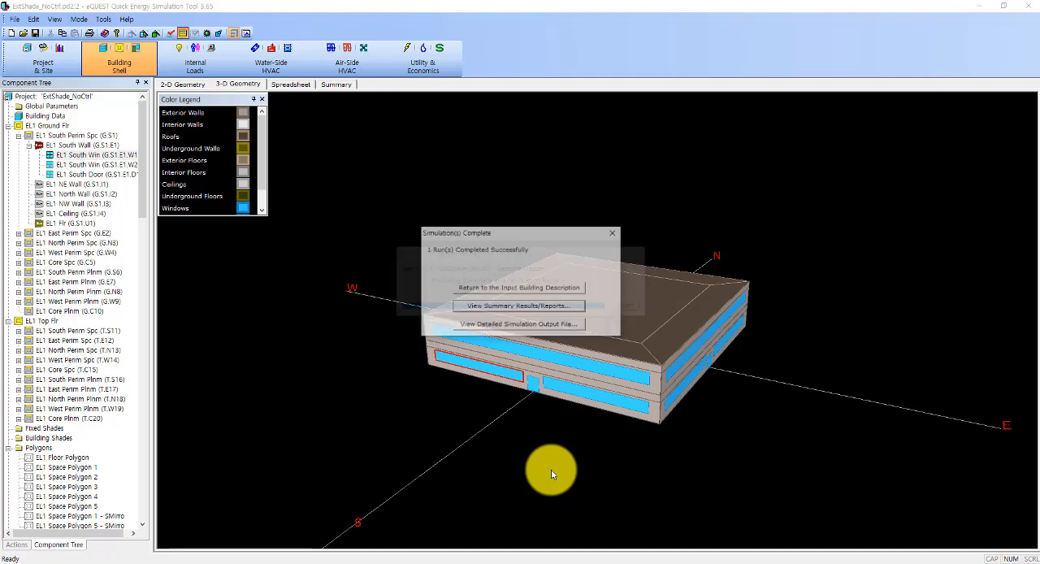
pyautogui.click(531, 306)
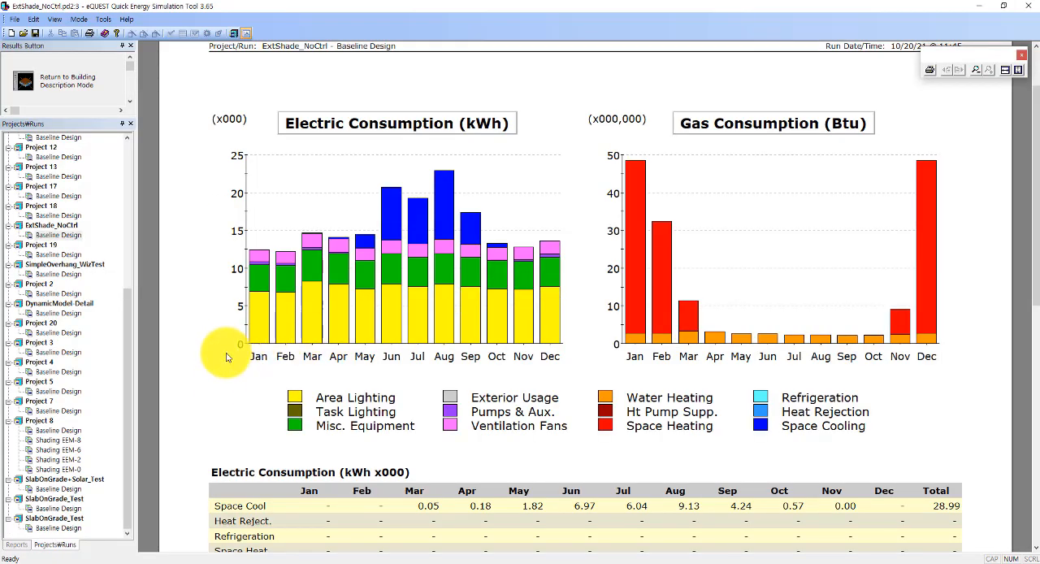
pyautogui.scroll(-2, 221, 374)
pyautogui.scroll(-11, 221, 380)
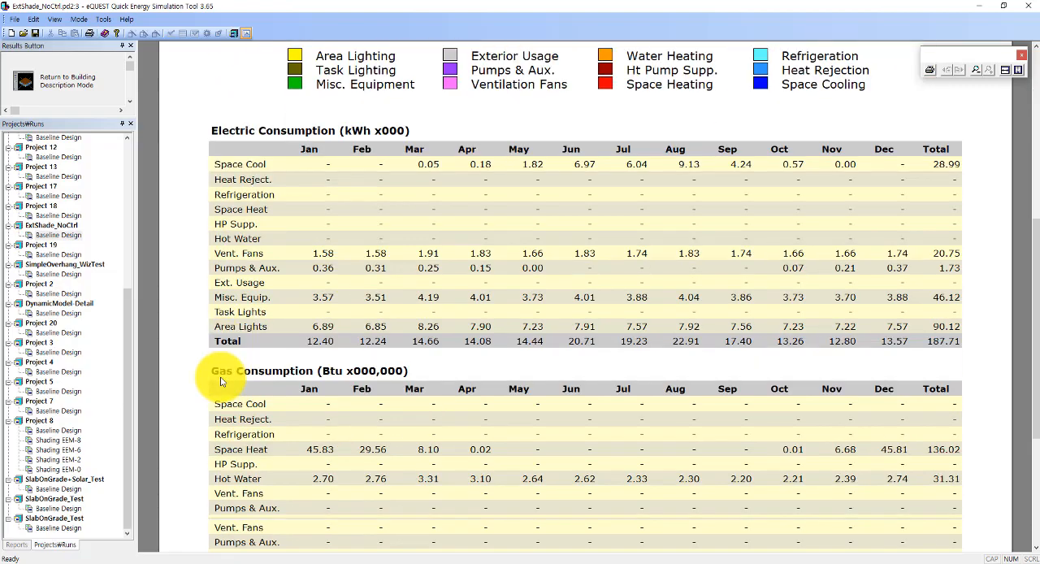
pyautogui.scroll(4, 221, 381)
pyautogui.scroll(11, 221, 380)
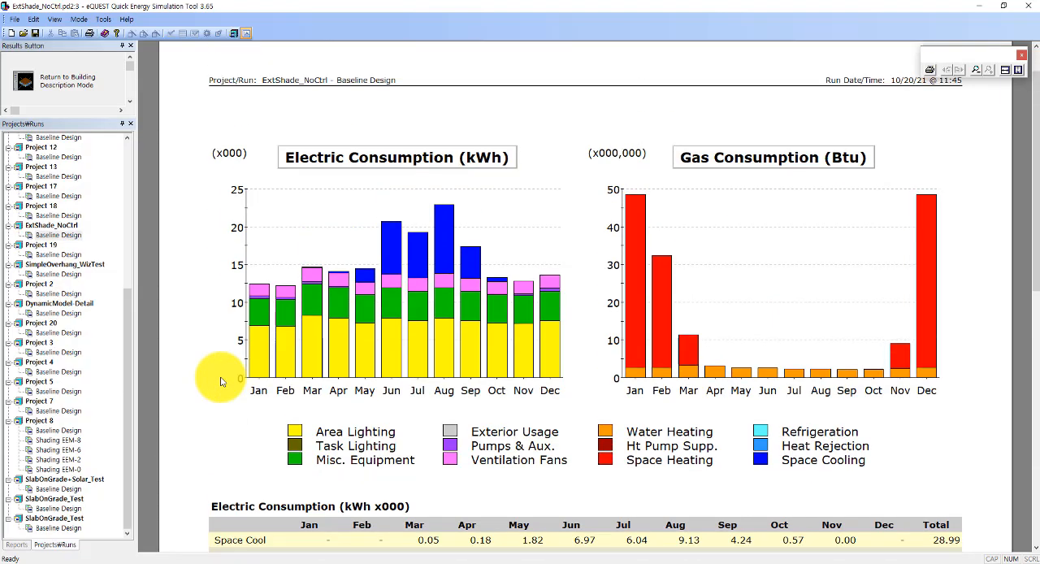
pyautogui.click(81, 87)
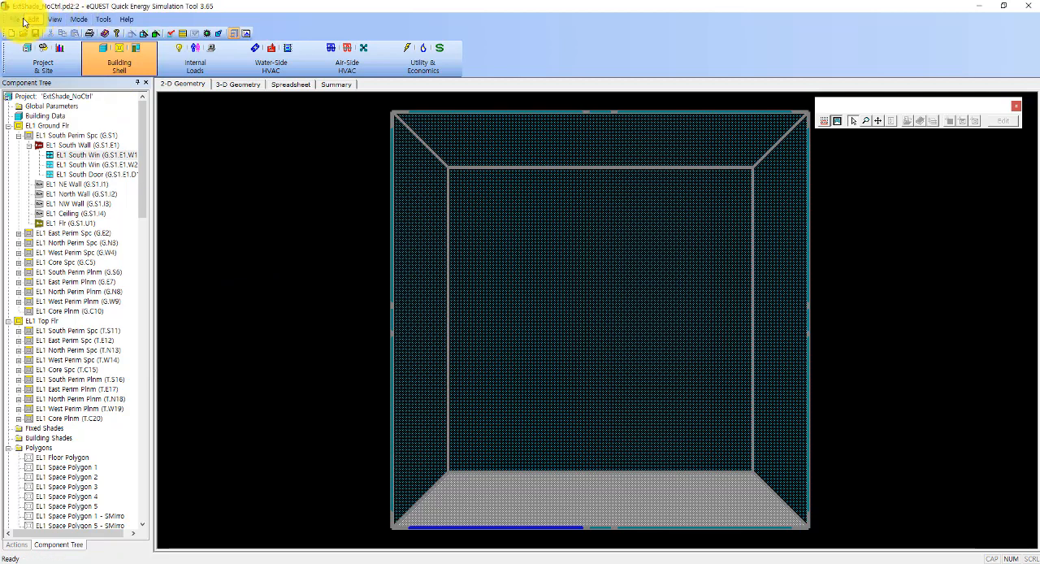
# Step: Save a copy of the project as ExtShade_YesCtrl.pd2 in the Project 19 folder
pyautogui.click(16, 21)
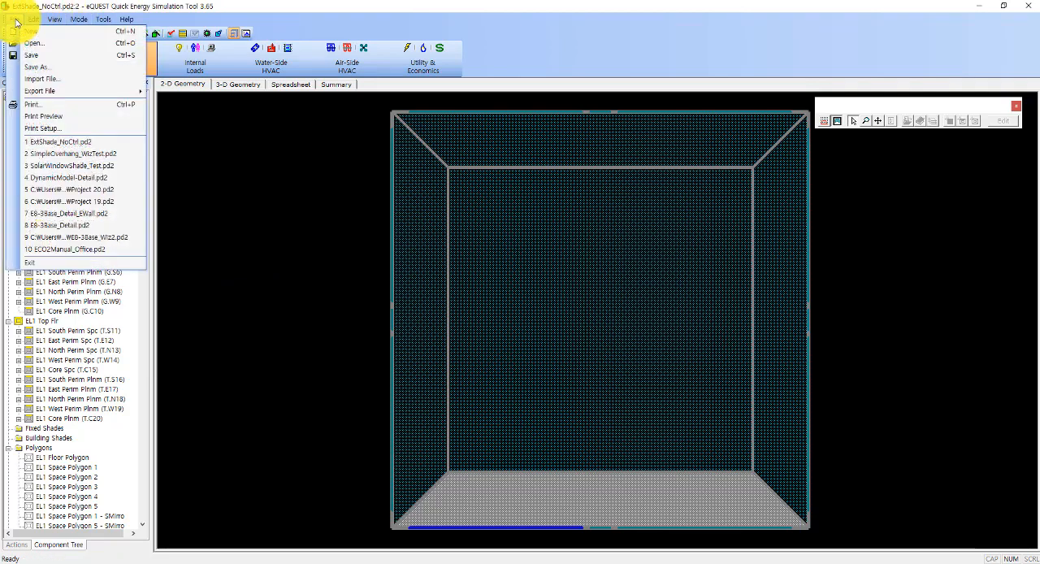
pyautogui.click(37, 69)
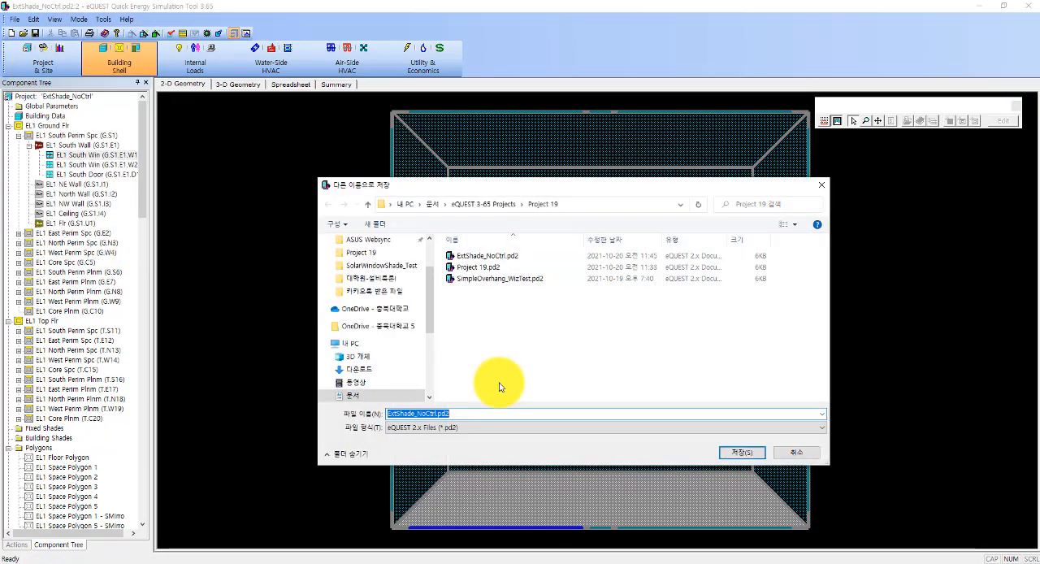
pyautogui.click(426, 415)
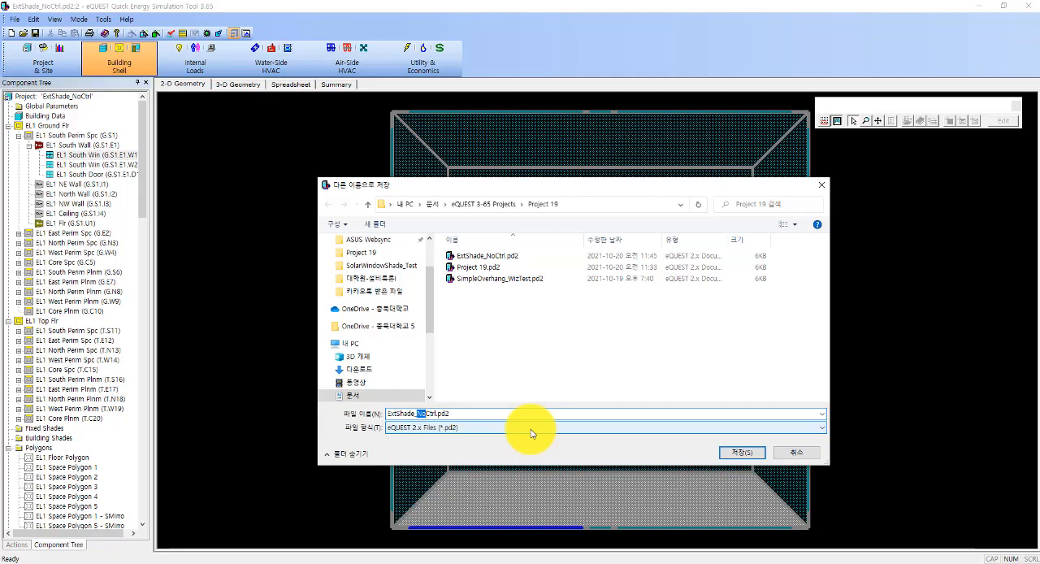
pyautogui.write('Yes')
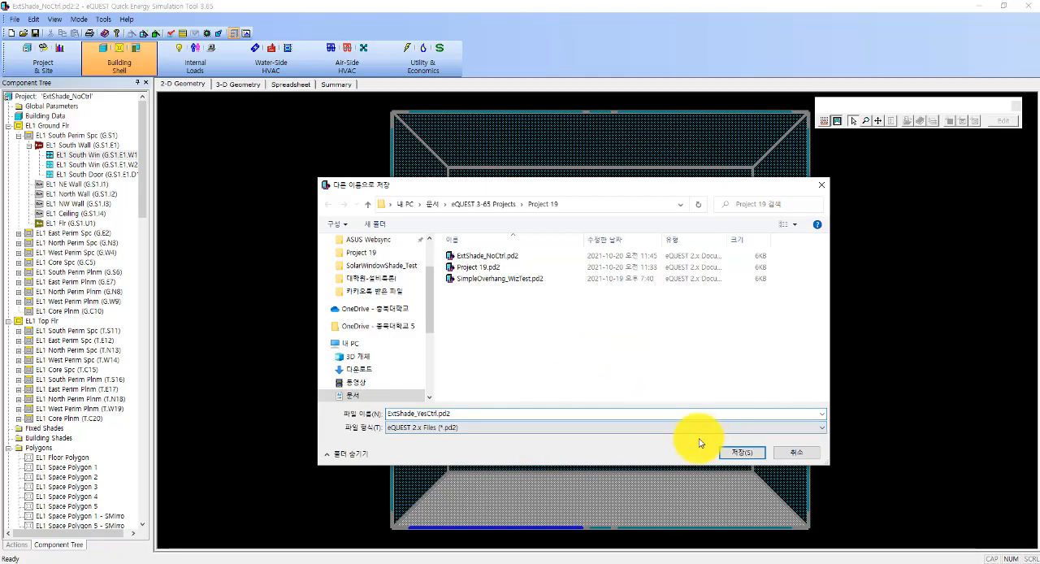
pyautogui.click(732, 451)
pyautogui.click(646, 337)
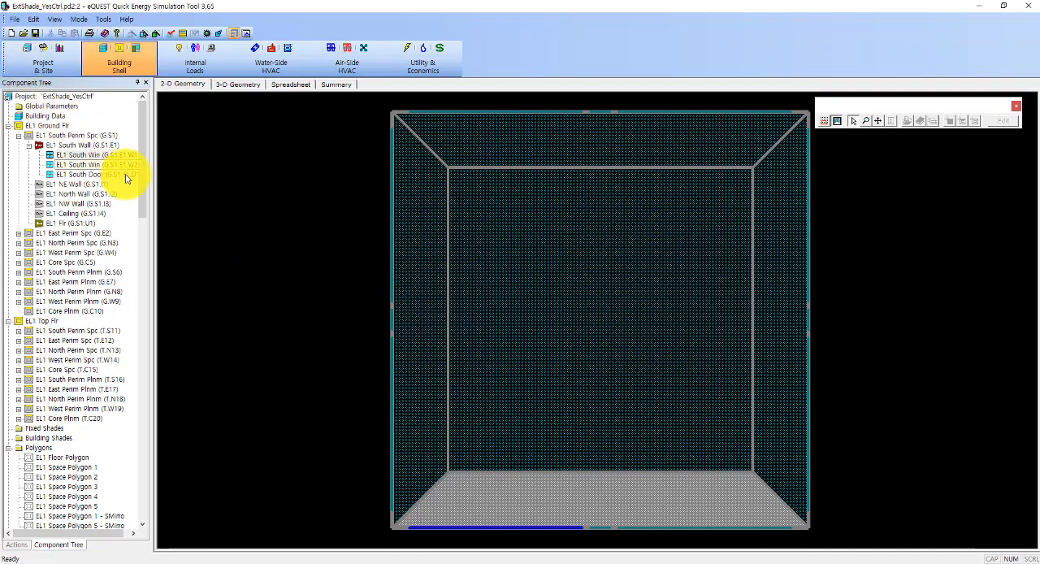
# Step: Dismiss the wizard navigator in the other eQUEST window and close Project 19, saving its changes
pyautogui.click(29, 146)
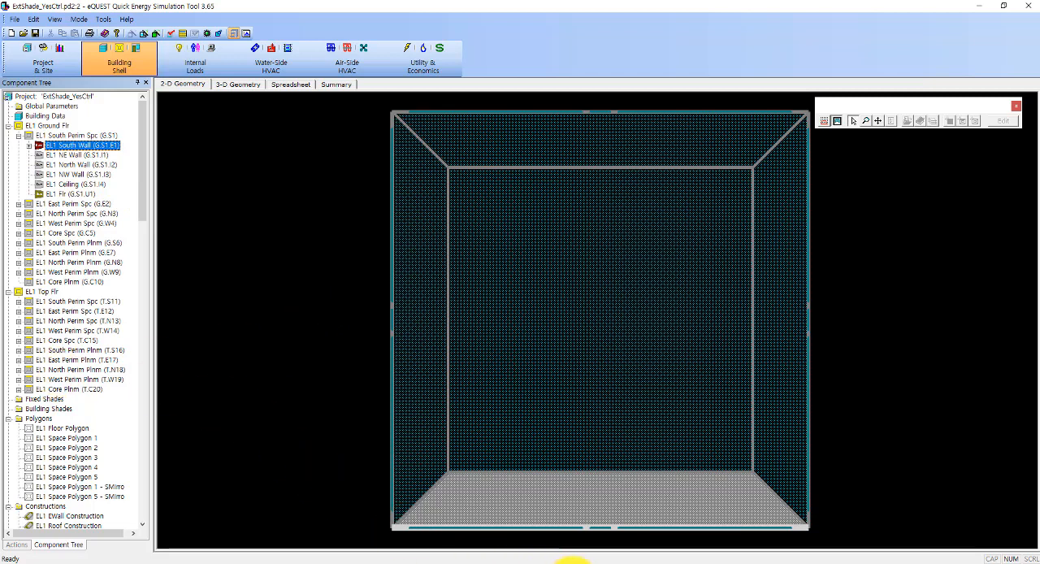
pyautogui.moveTo(562, 561)
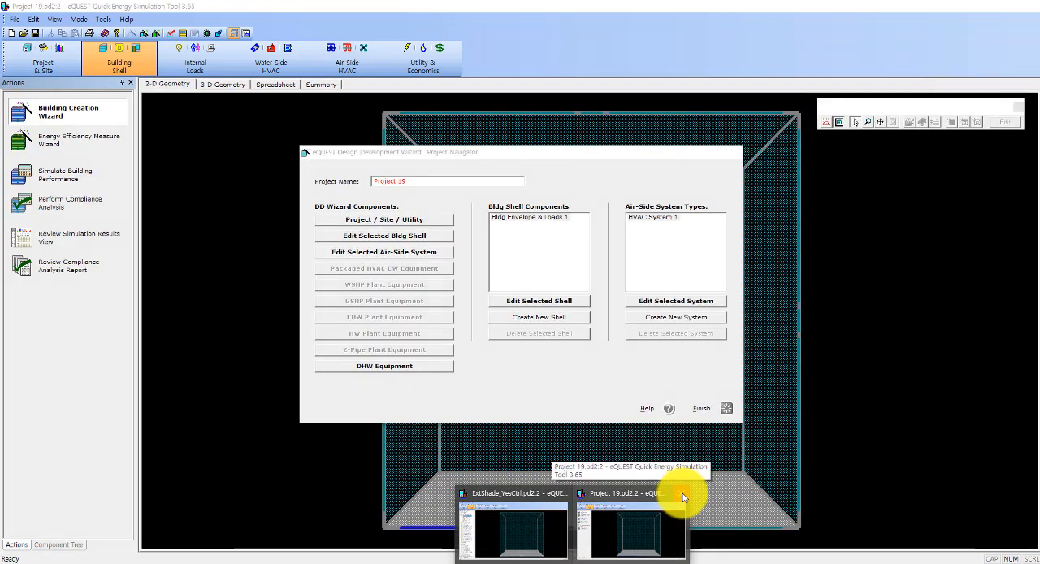
pyautogui.click(682, 493)
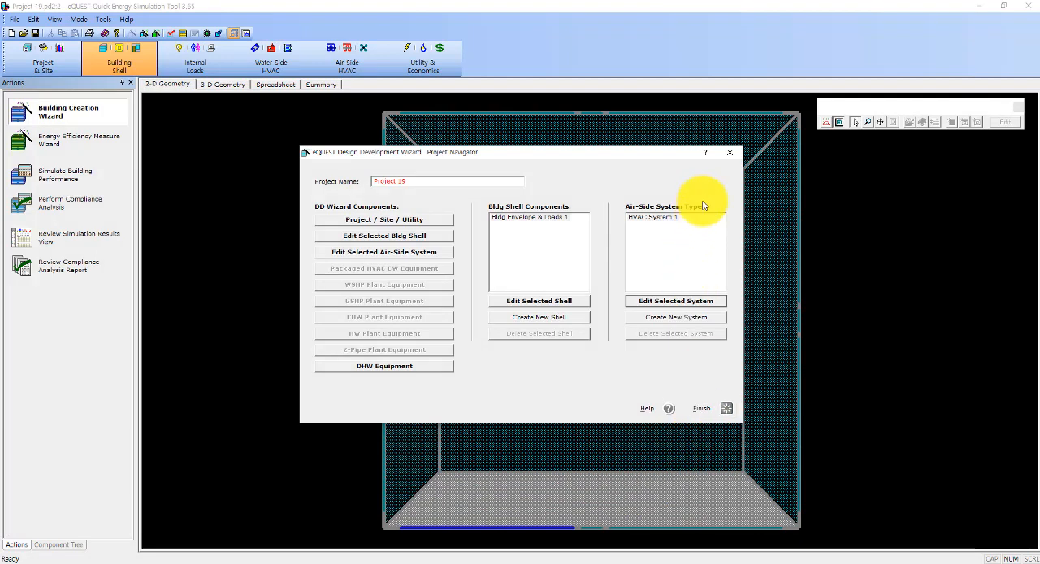
pyautogui.click(729, 152)
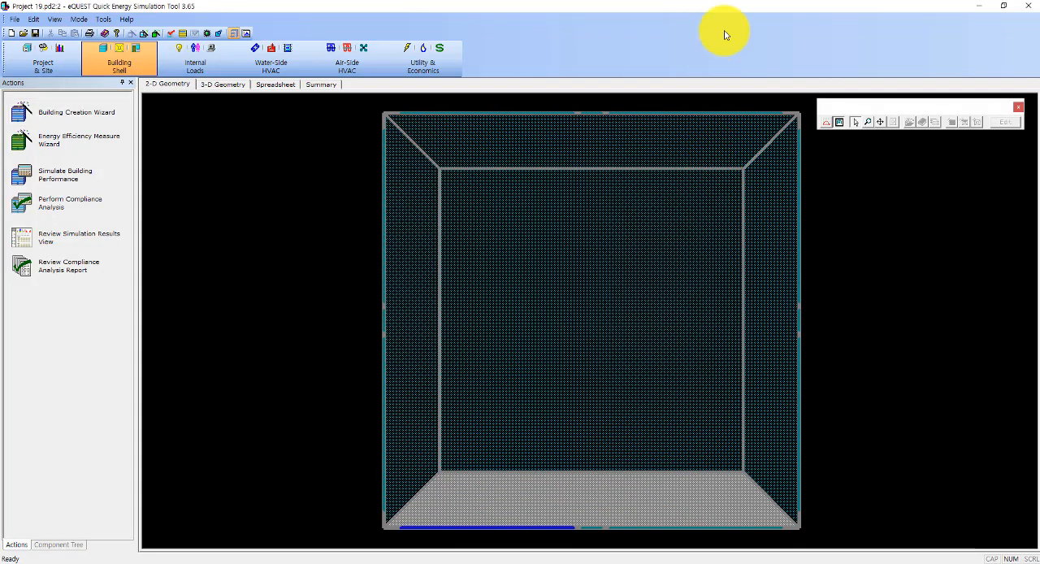
pyautogui.click(1028, 6)
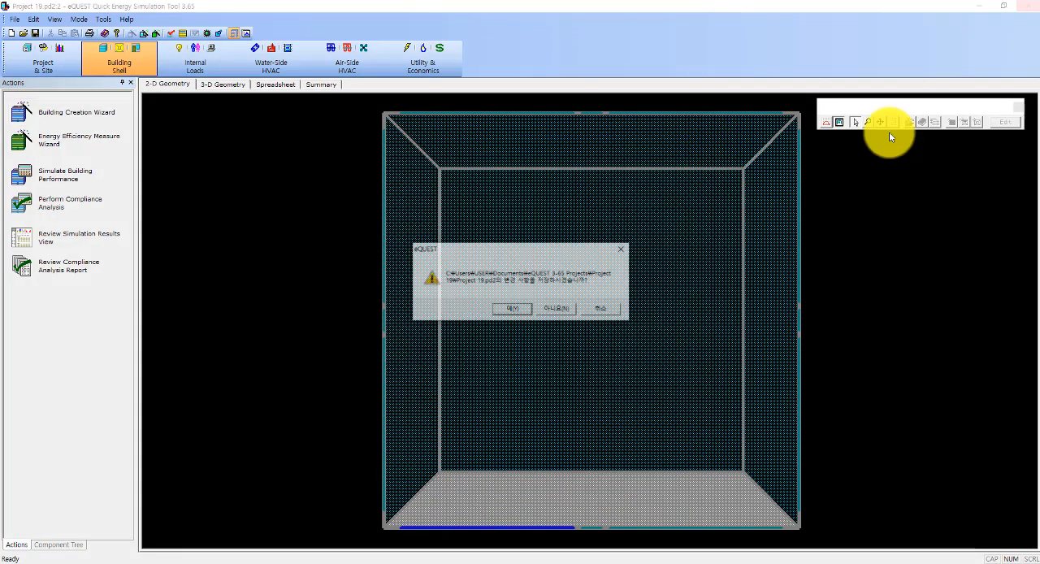
pyautogui.click(524, 312)
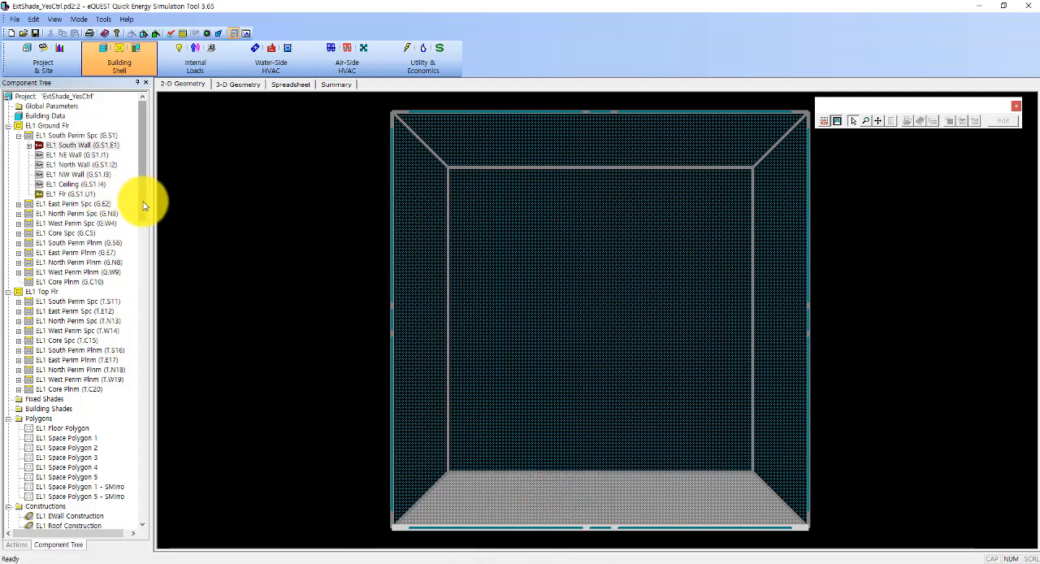
# Step: Switch to the Evernote shade notes and read the part on the default interior blind settings in Window Properties
pyautogui.moveTo(143, 206); pyautogui.dragTo(139, 251)
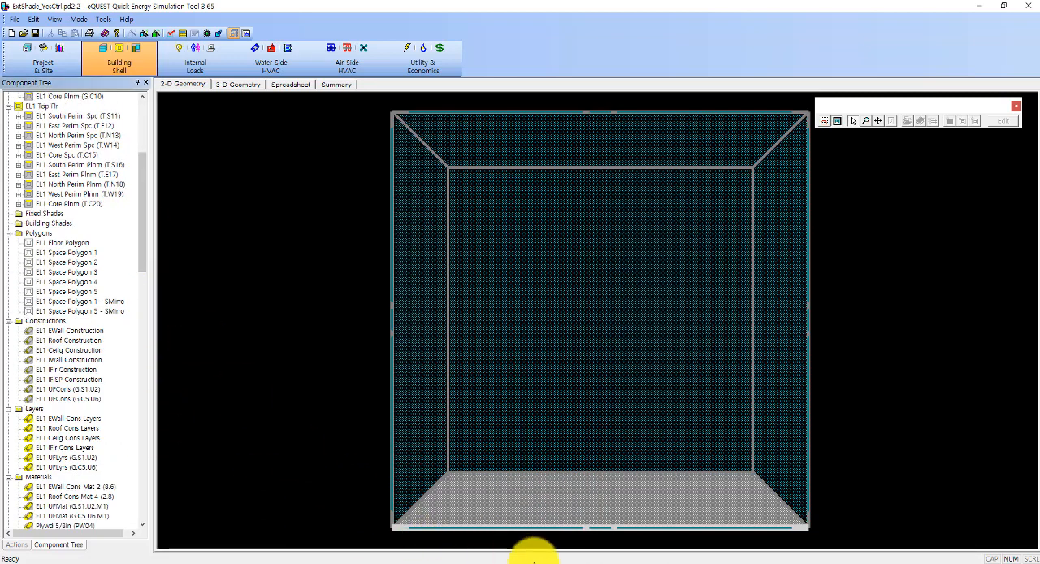
pyautogui.click(539, 559)
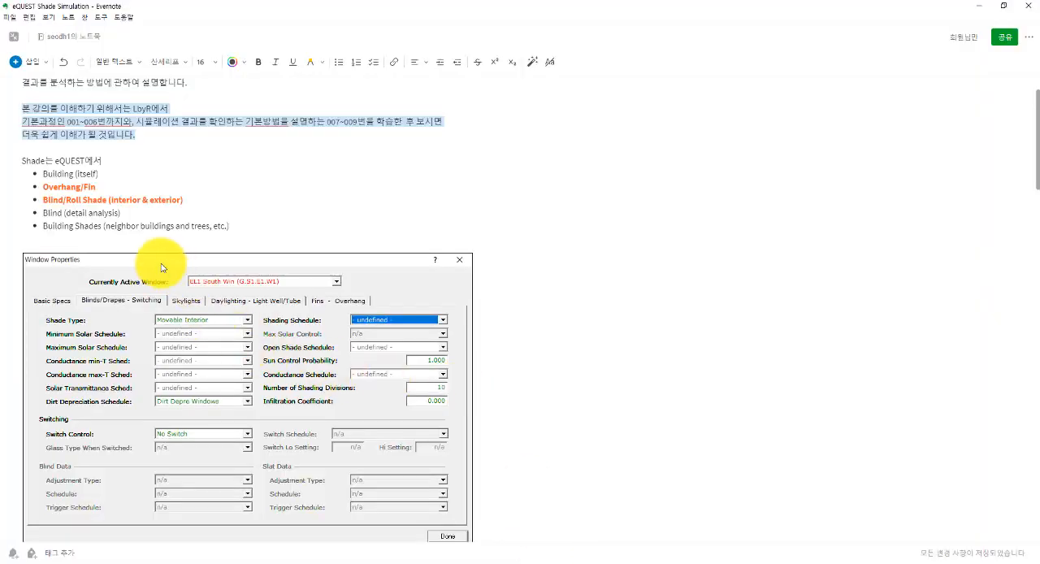
pyautogui.scroll(-3, 160, 266)
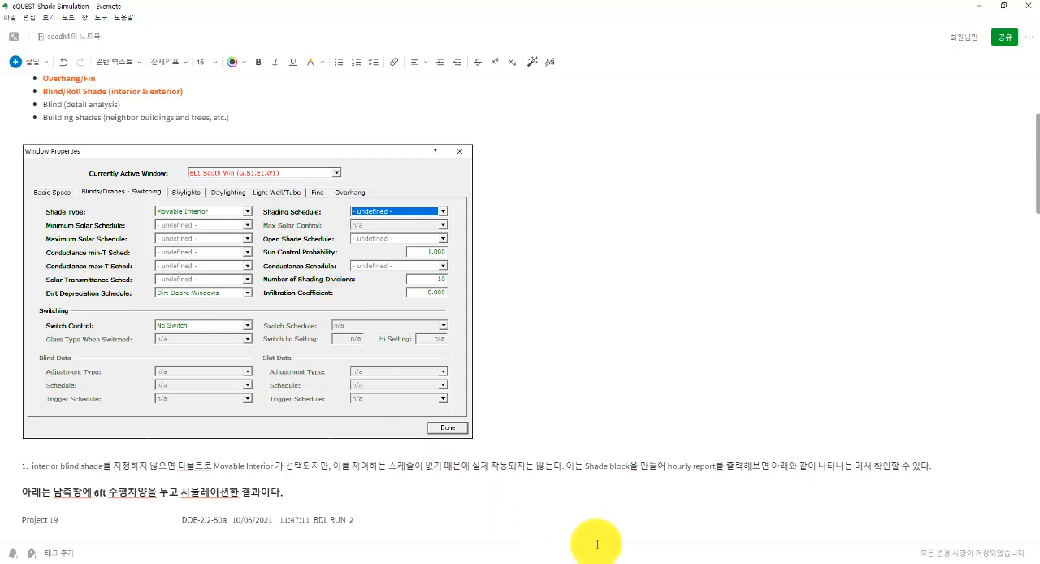
# Step: Switch back to eQUEST and display the Blinds/Drapes and Switching settings of the ground-floor window EL1 South Win (G.S1.E1.W1)
pyautogui.click(576, 563)
pyautogui.scroll(7, 82, 211)
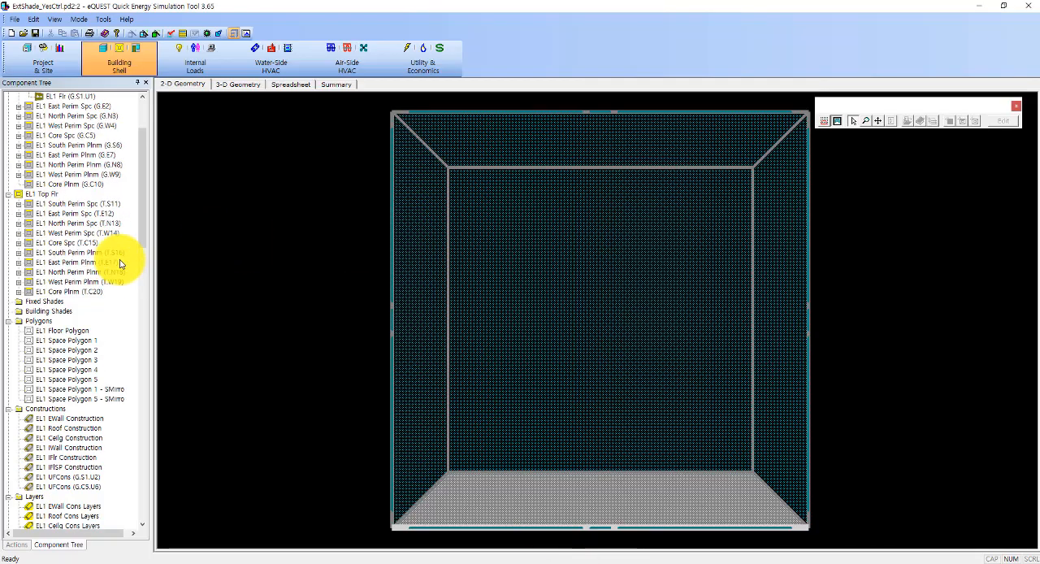
pyautogui.click(29, 145)
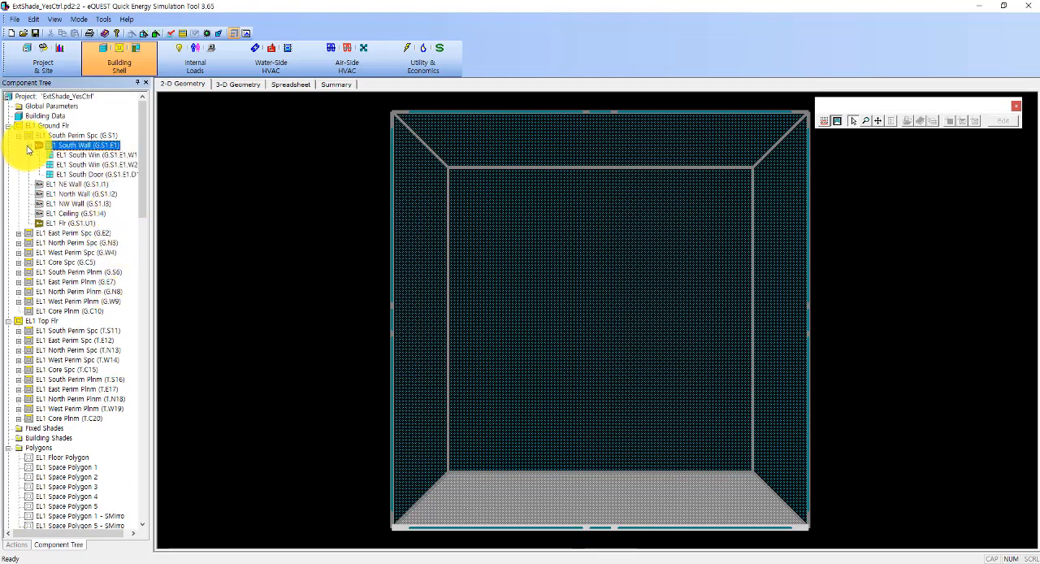
pyautogui.click(79, 155)
pyautogui.doubleClick(79, 154)
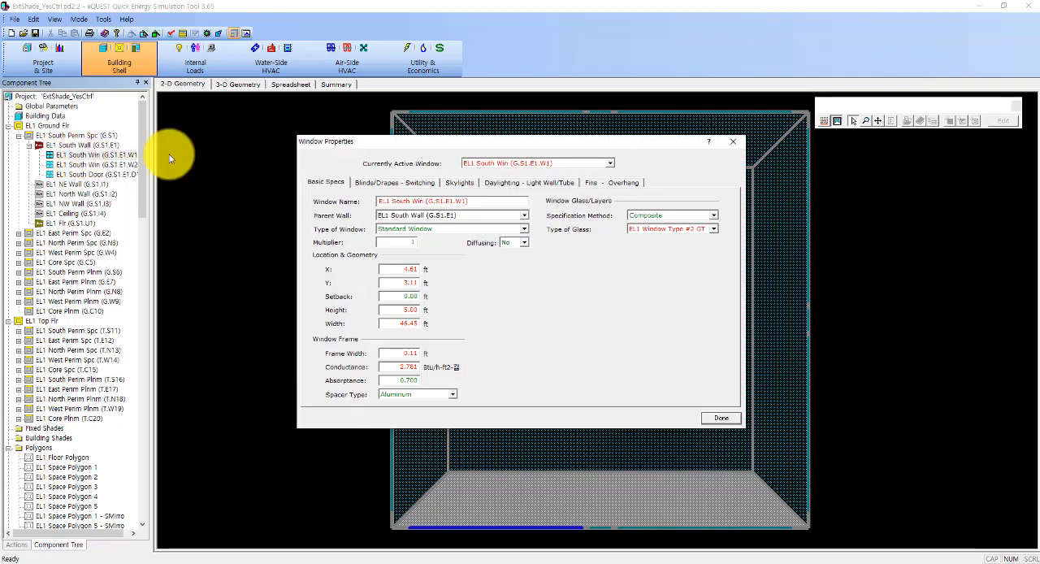
pyautogui.click(396, 182)
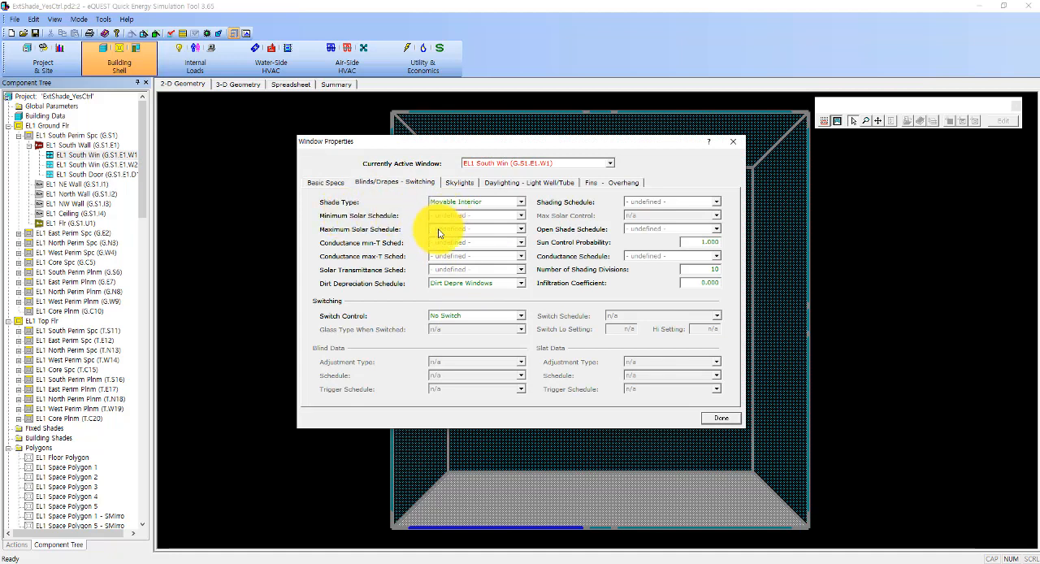
# Step: Read the DOE-2 item help for the window's Maximum Solar Schedule and put the help window away
pyautogui.rightClick(493, 231)
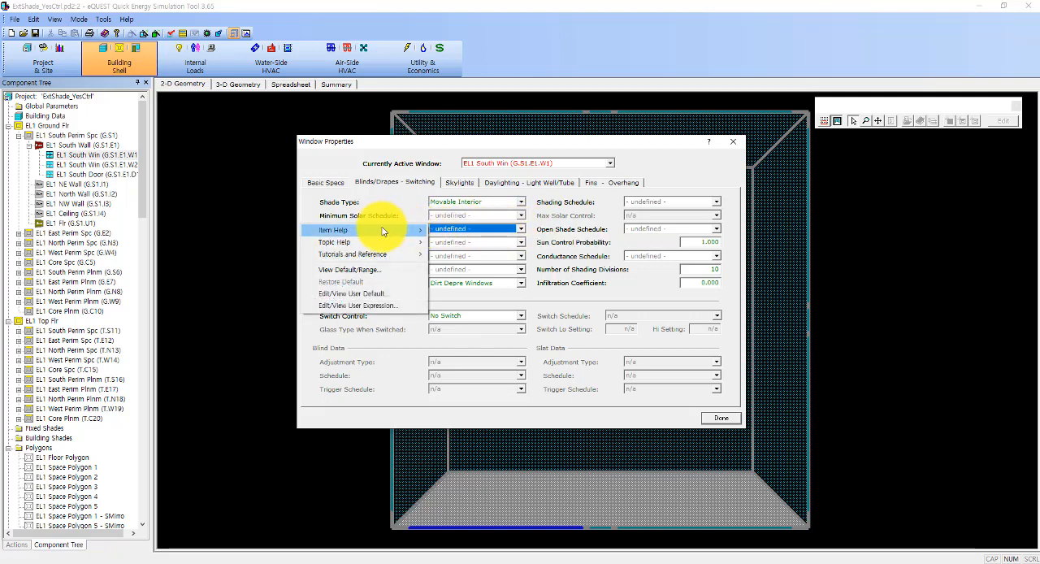
pyautogui.moveTo(372, 230)
pyautogui.click(458, 233)
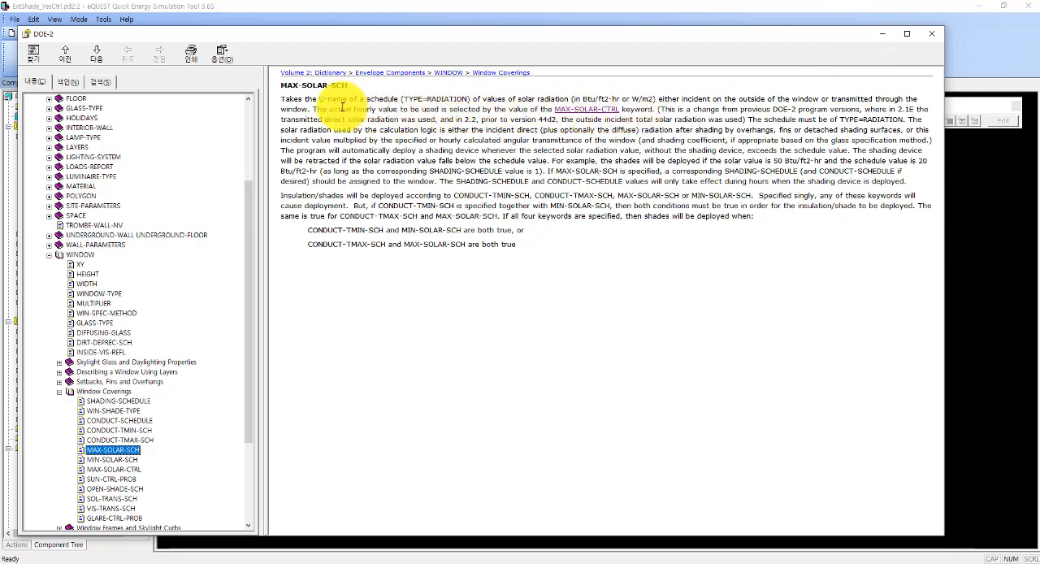
pyautogui.click(884, 34)
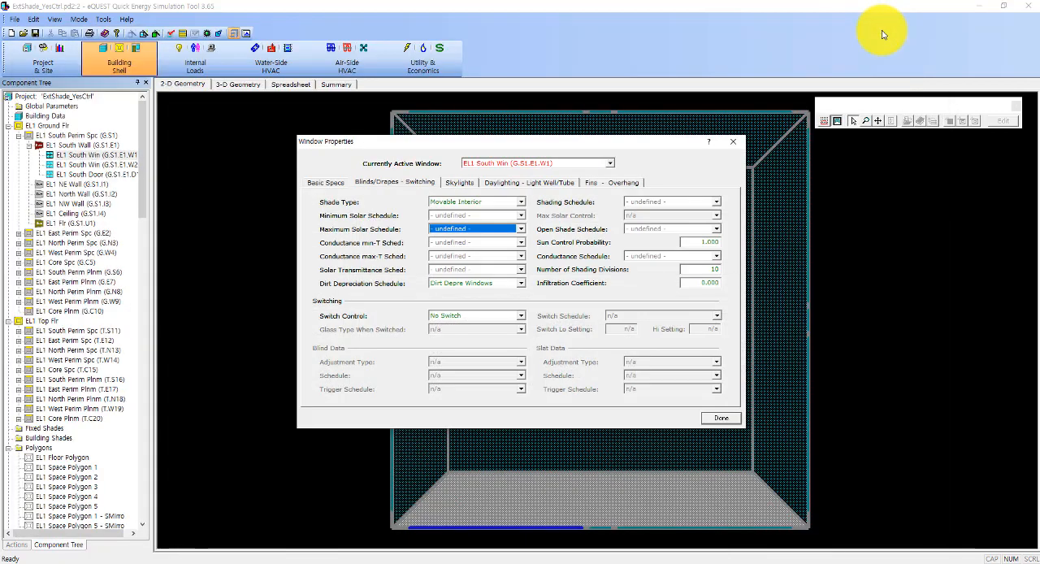
# Step: Switch to the Evernote shade notes and study the MAX-SOLAR-SCH deployment rule, continuing to the MAX-SOLAR-CTRL section
pyautogui.click(543, 561)
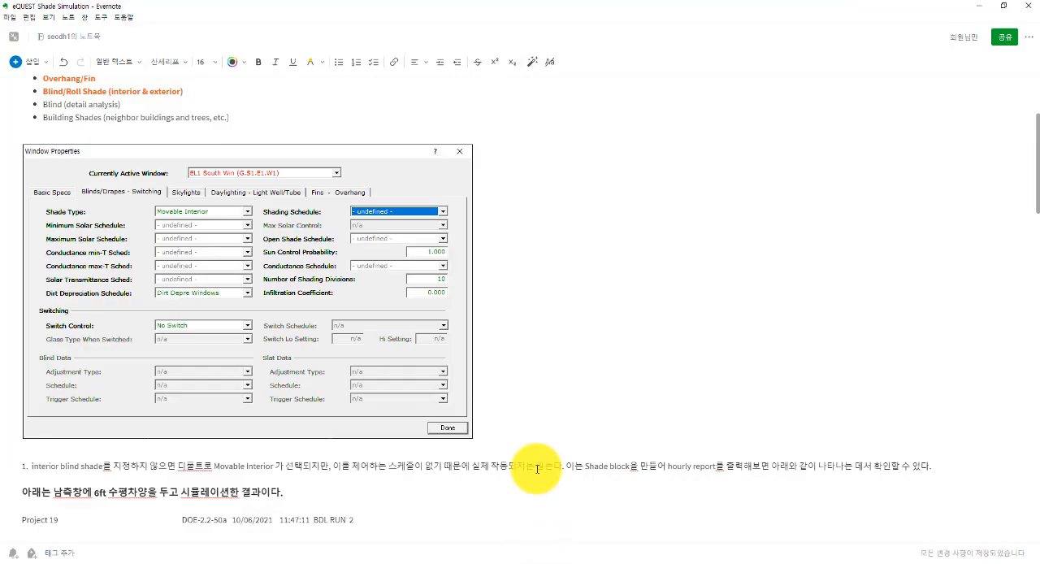
pyautogui.scroll(-15, 535, 466)
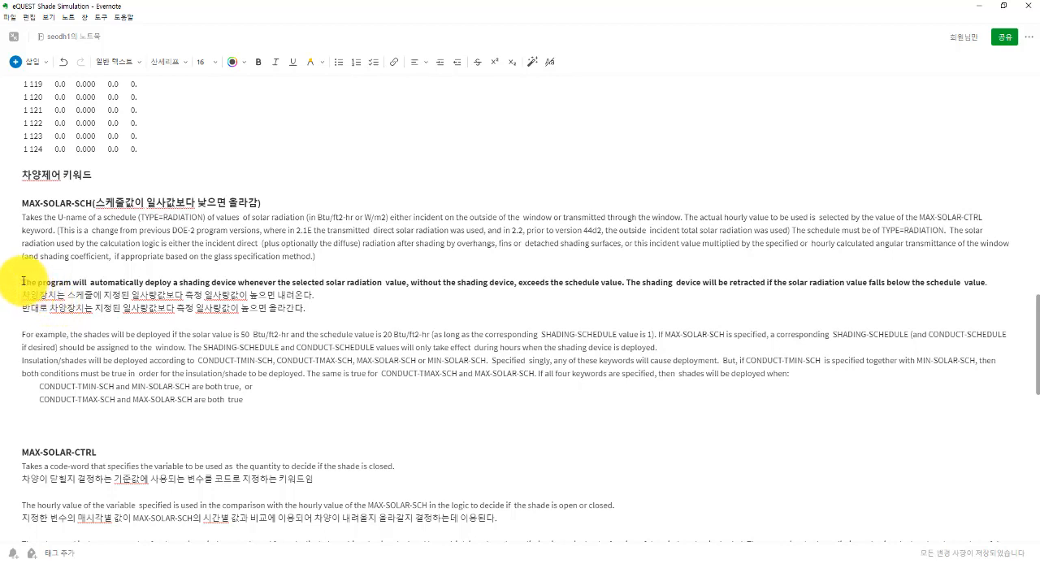
pyautogui.moveTo(22, 282); pyautogui.dragTo(371, 280)
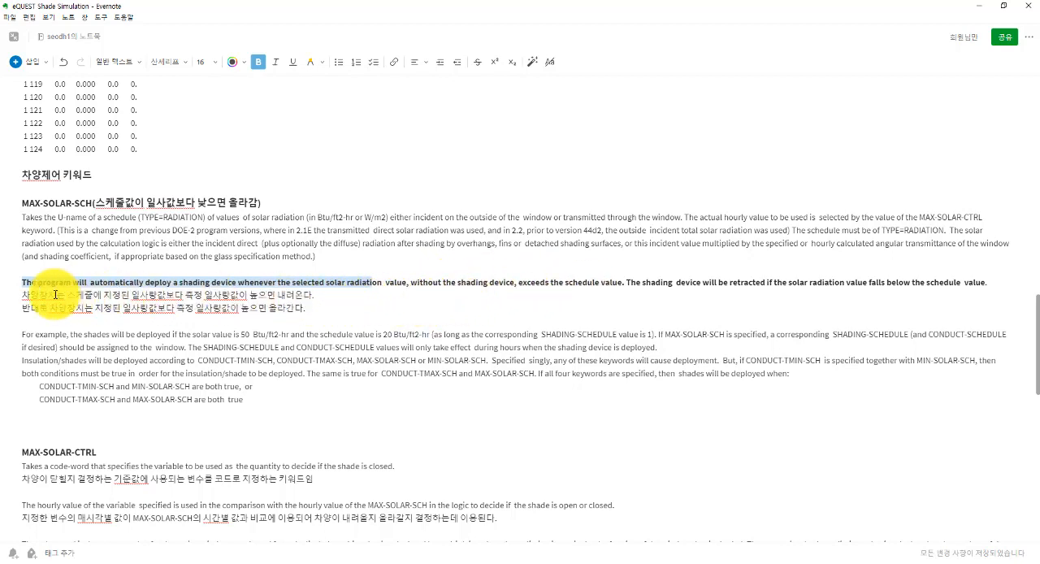
pyautogui.moveTo(22, 295); pyautogui.dragTo(316, 301)
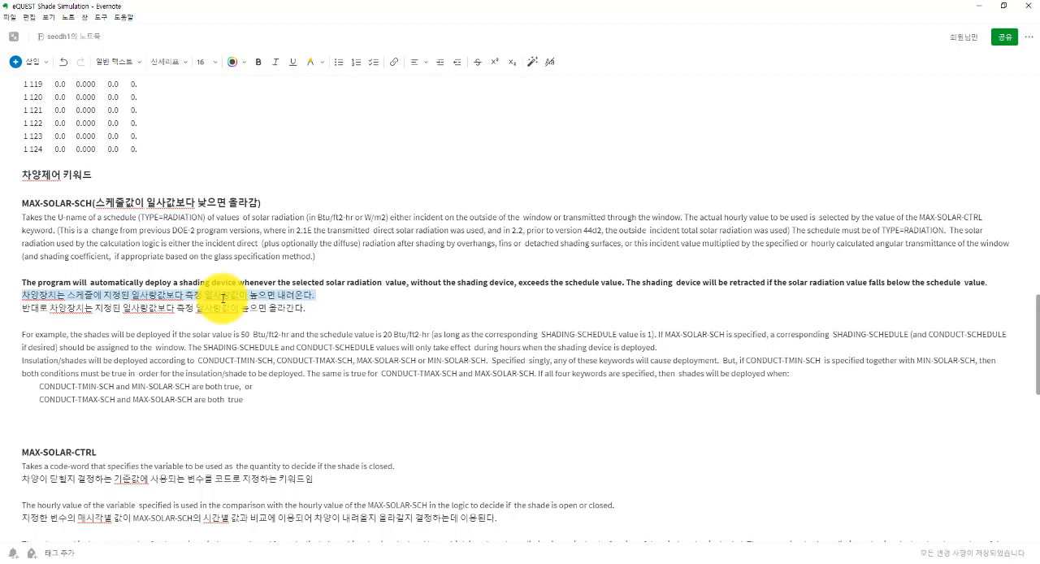
pyautogui.click(223, 296)
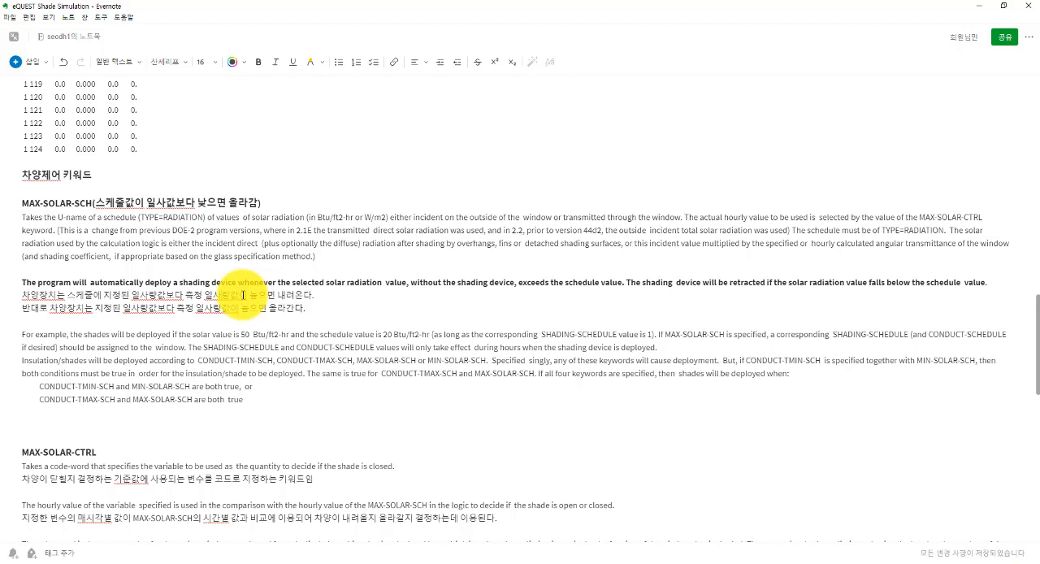
pyautogui.scroll(-5, 244, 285)
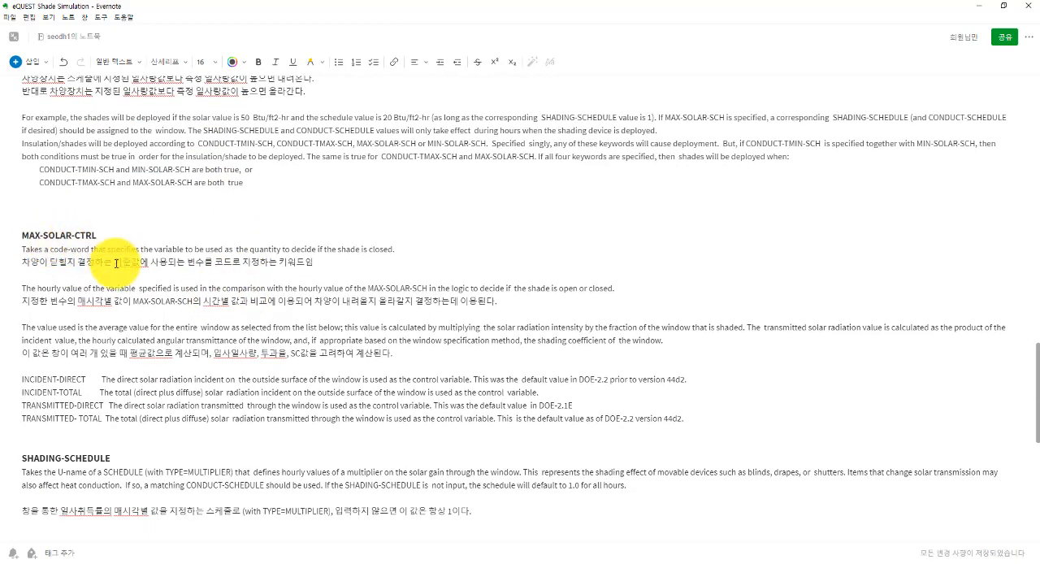
# Step: Reread the MAX-SOLAR-SCH note, then study the MAX-SOLAR-CTRL section and its code-words for incident and transmitted, direct and total radiation
pyautogui.scroll(1, 116, 263)
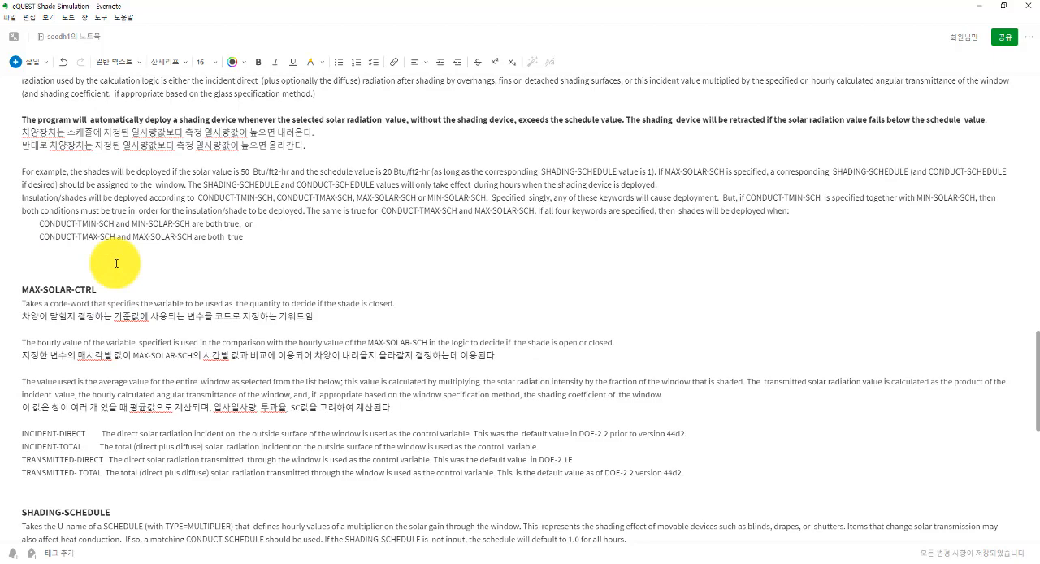
pyautogui.scroll(1, 117, 262)
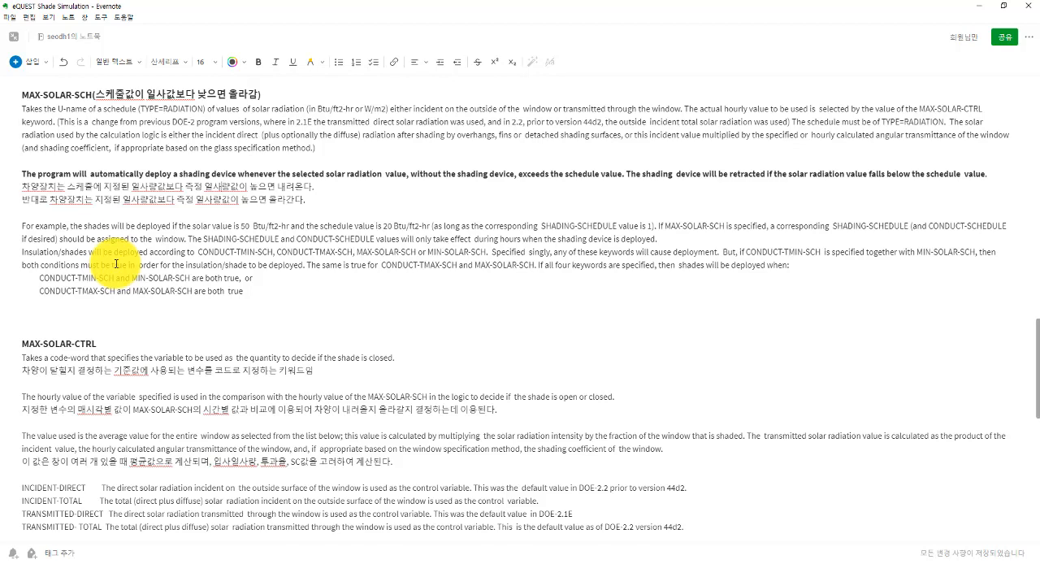
pyautogui.scroll(-3, 116, 264)
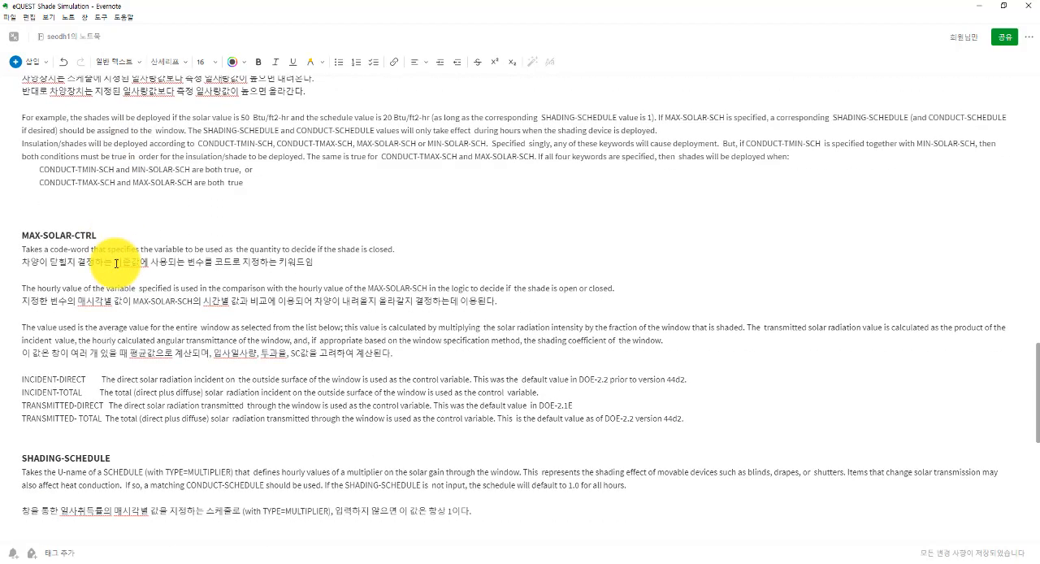
pyautogui.scroll(-3, 117, 264)
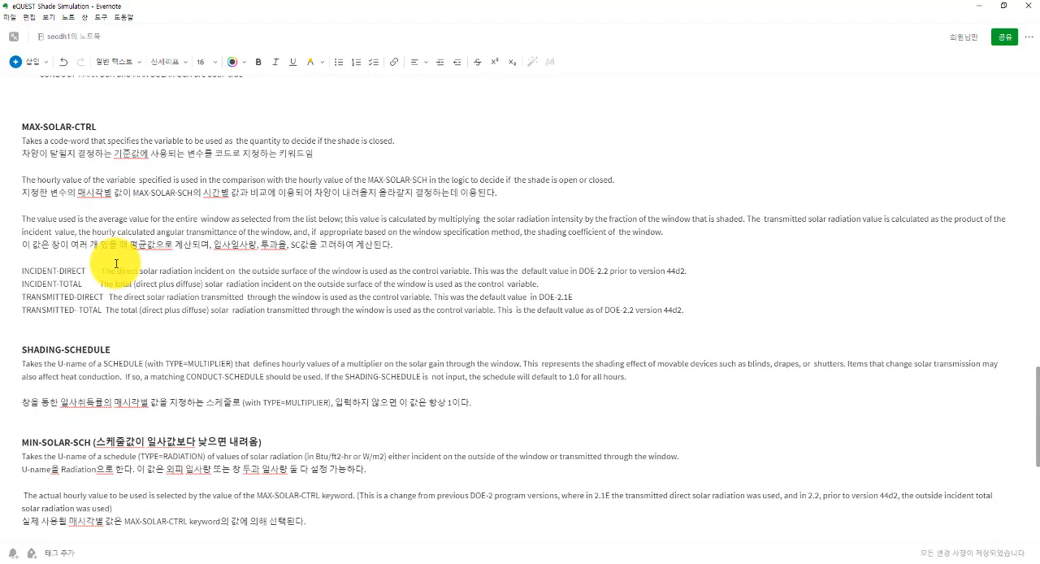
pyautogui.moveTo(19, 271); pyautogui.dragTo(84, 268)
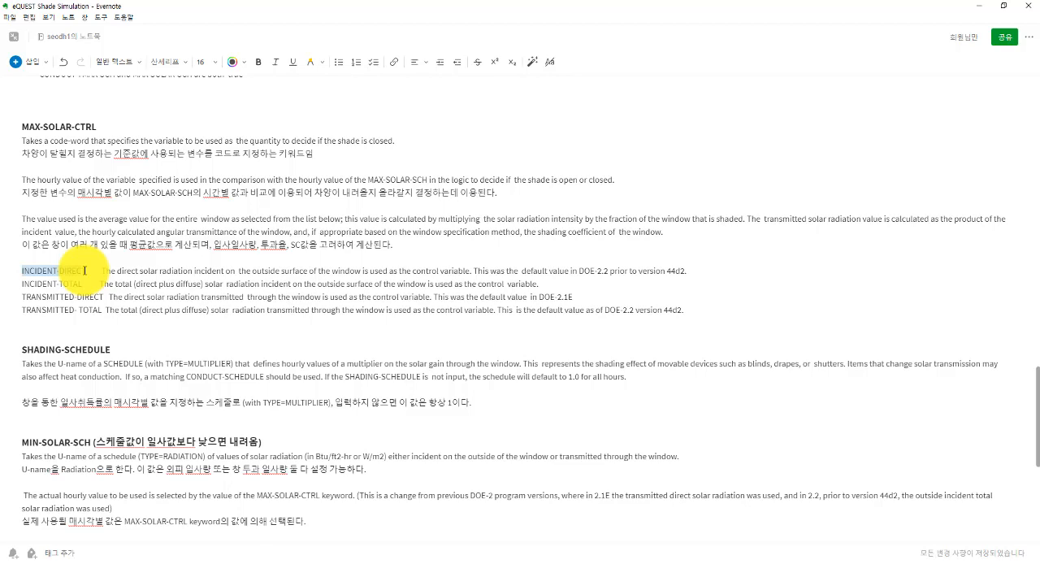
pyautogui.click(85, 271)
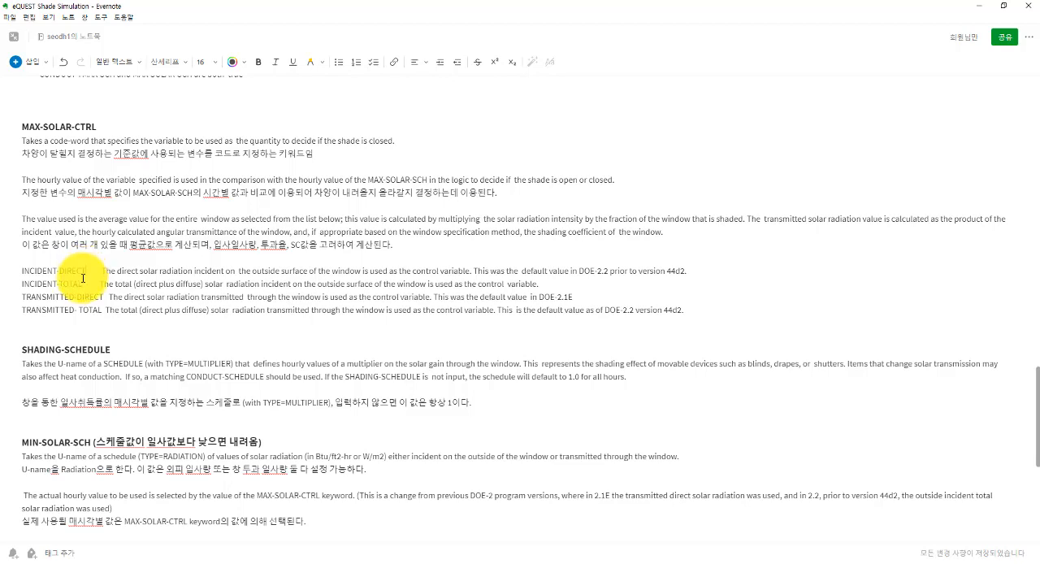
pyautogui.moveTo(82, 285); pyautogui.dragTo(56, 284)
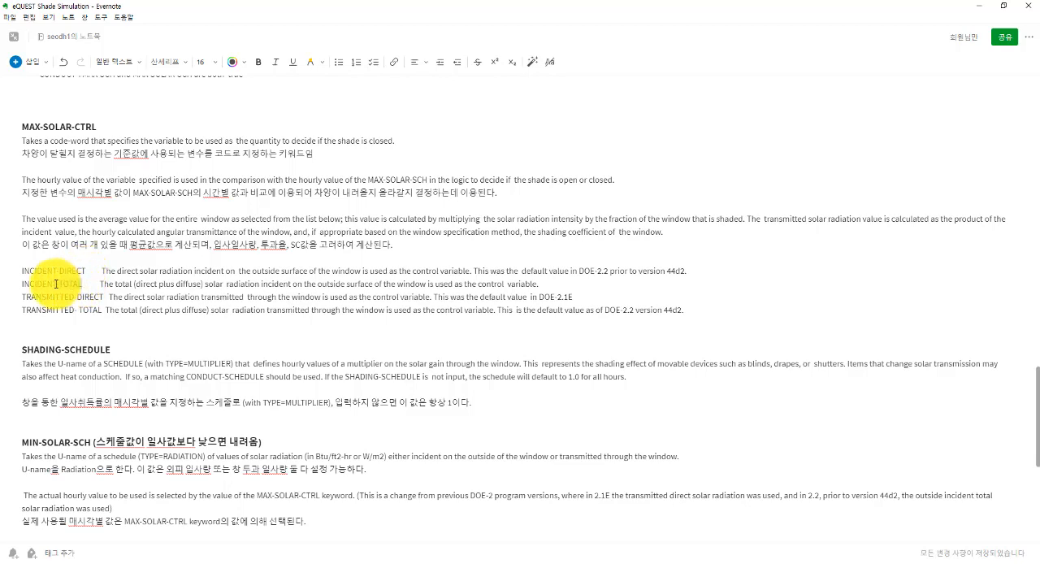
pyautogui.click(48, 297)
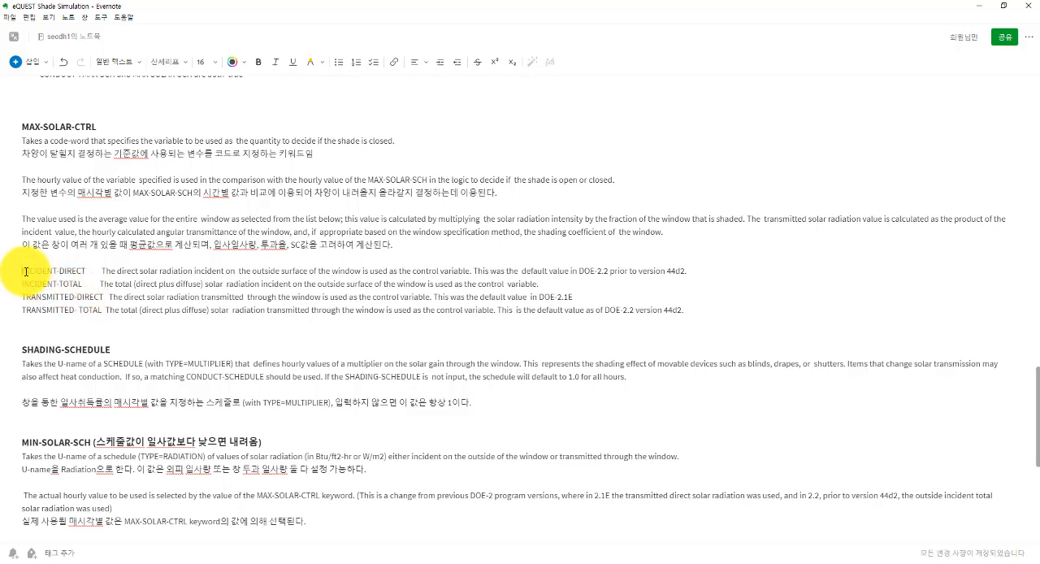
pyautogui.moveTo(24, 272); pyautogui.dragTo(86, 275)
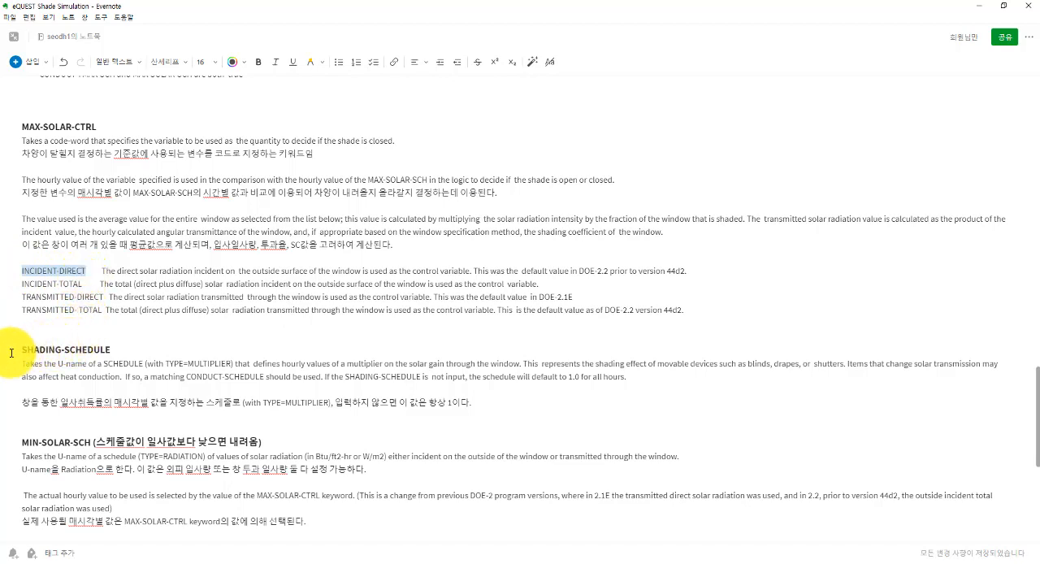
# Step: Read the SHADING-SCHEDULE section, focusing on the default when it is not input and on the MULTIPLIER schedule type
pyautogui.click(64, 351)
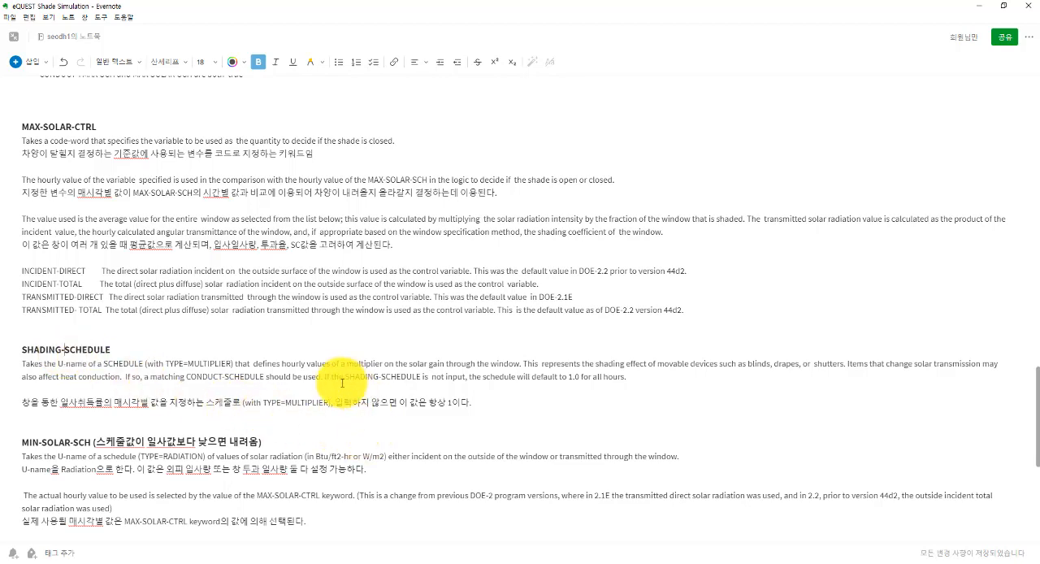
pyautogui.moveTo(373, 379); pyautogui.dragTo(561, 382)
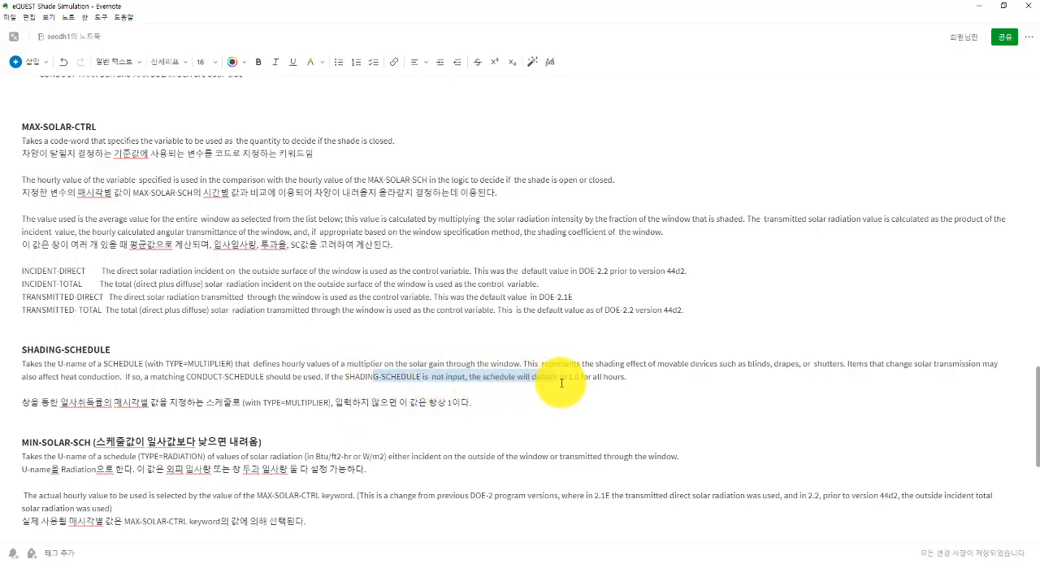
pyautogui.click(456, 378)
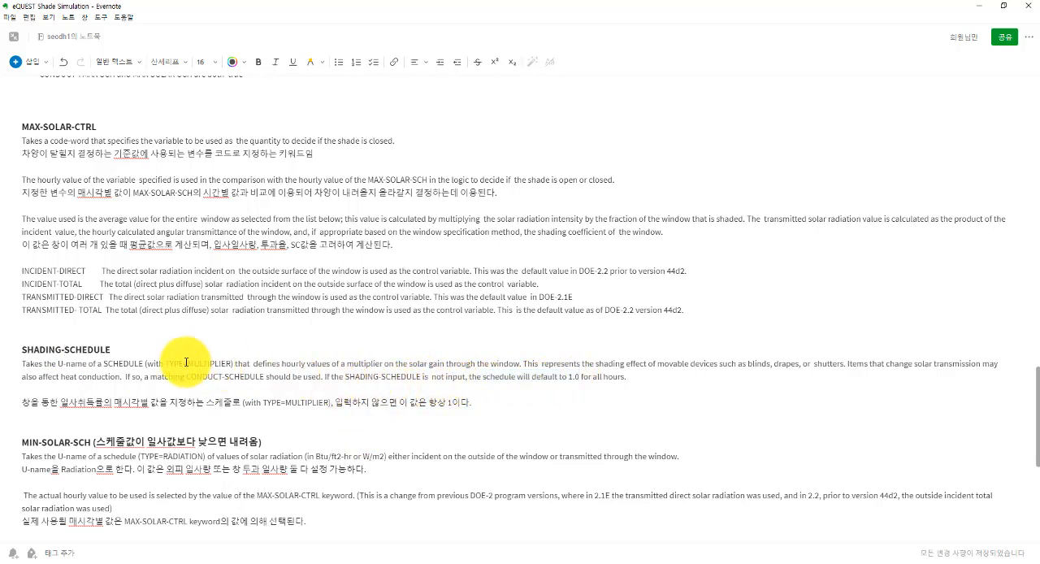
pyautogui.moveTo(183, 363); pyautogui.dragTo(231, 364)
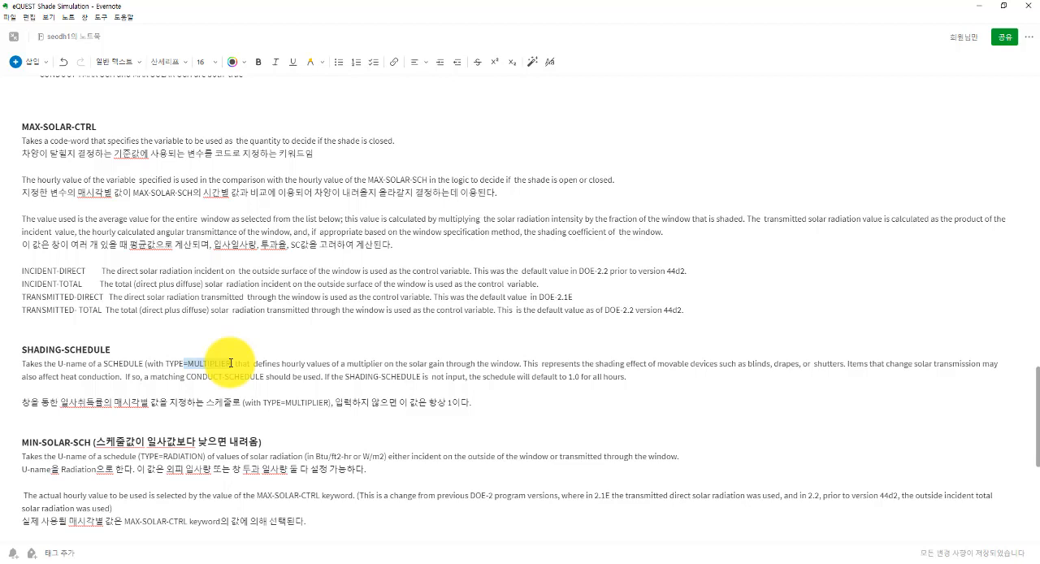
pyautogui.moveTo(231, 363); pyautogui.dragTo(243, 370)
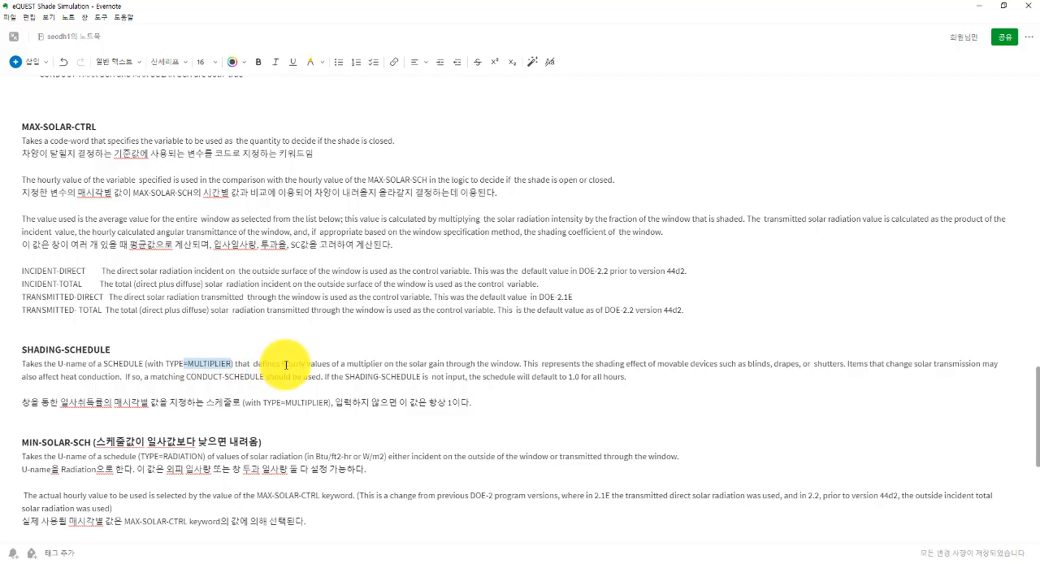
pyautogui.scroll(1, 286, 362)
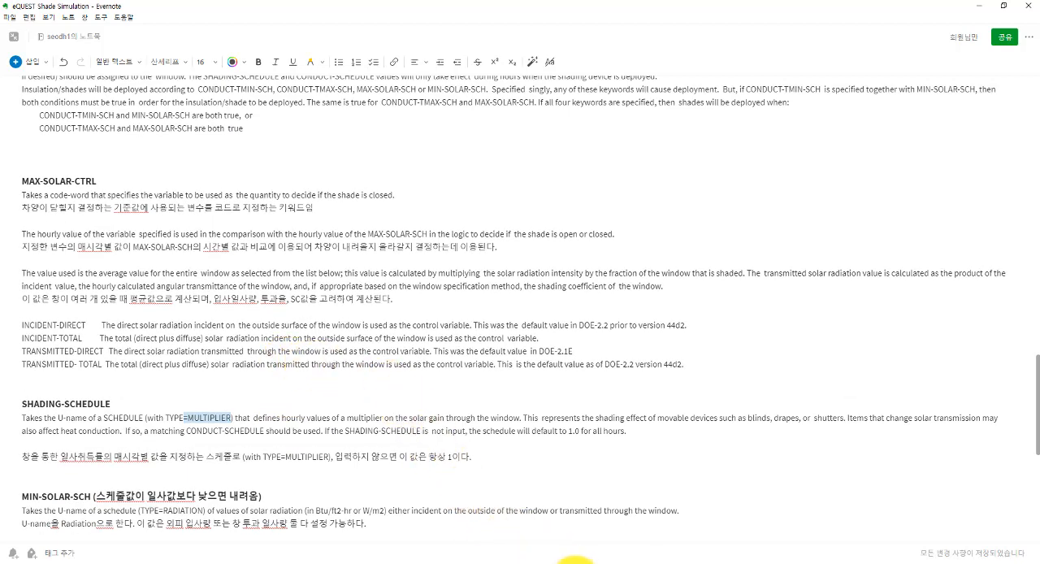
# Step: Switch back to eQUEST, close the south window's properties and go to the Daily Schedules in the component tree
pyautogui.moveTo(573, 559)
pyautogui.click(544, 546)
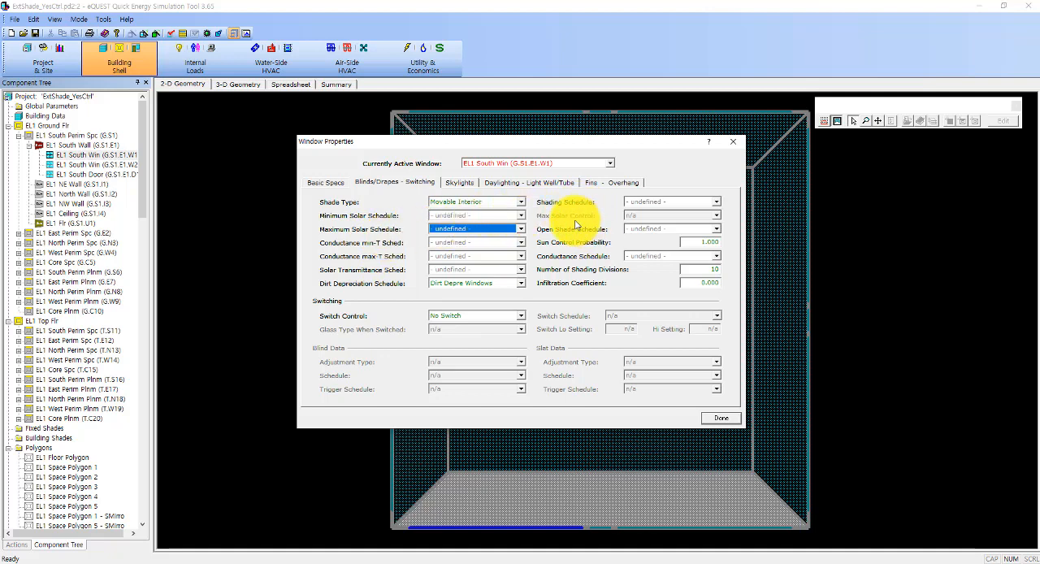
pyautogui.click(718, 420)
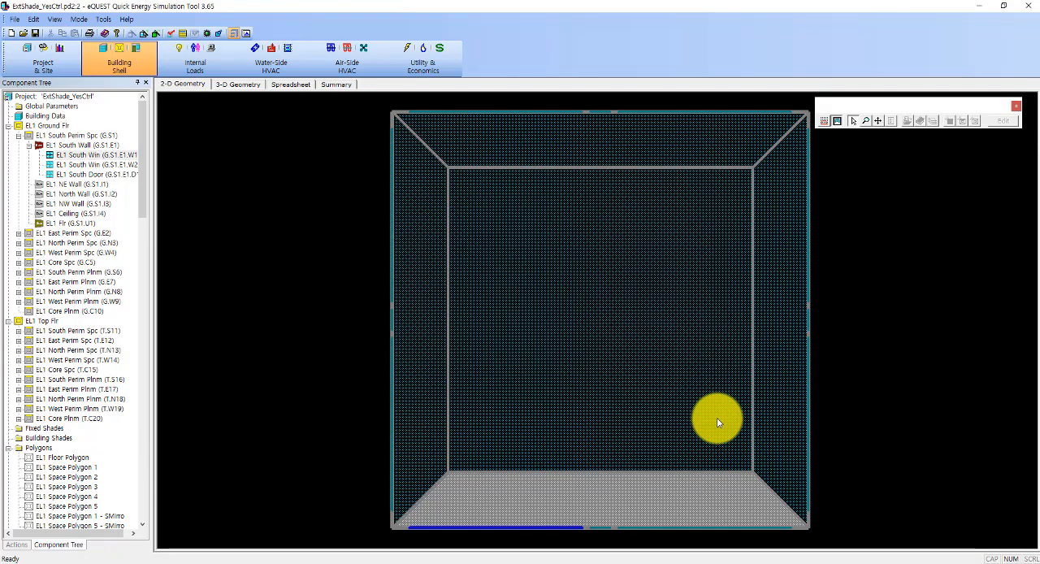
pyautogui.moveTo(141, 211); pyautogui.dragTo(135, 534)
pyautogui.click(66, 184)
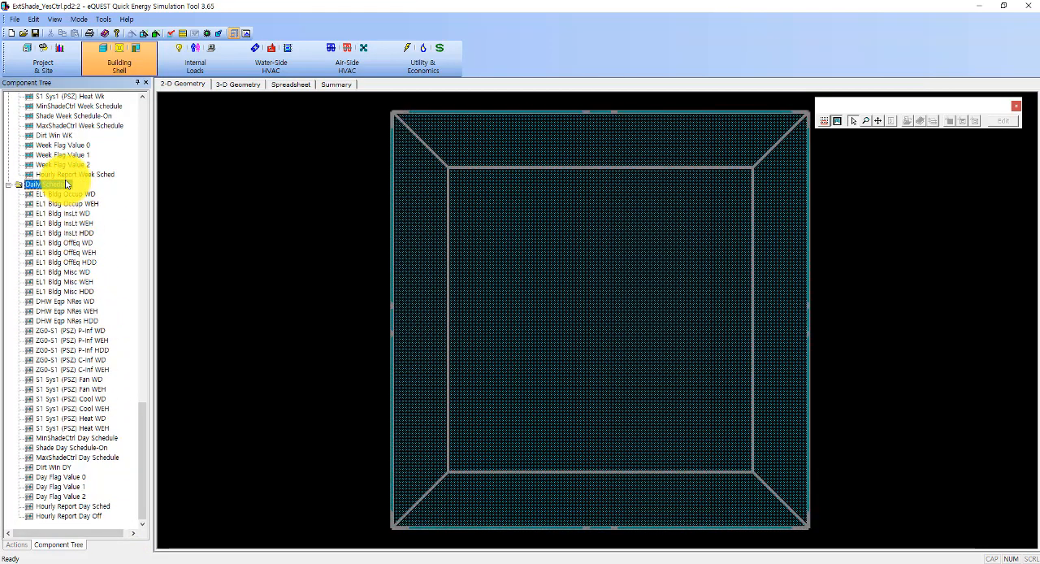
# Step: Create a day schedule named MaxShadeCtrl Day Sch_120 as a copy of the existing MaxShadeCtrl Day Schedule
pyautogui.click(74, 458)
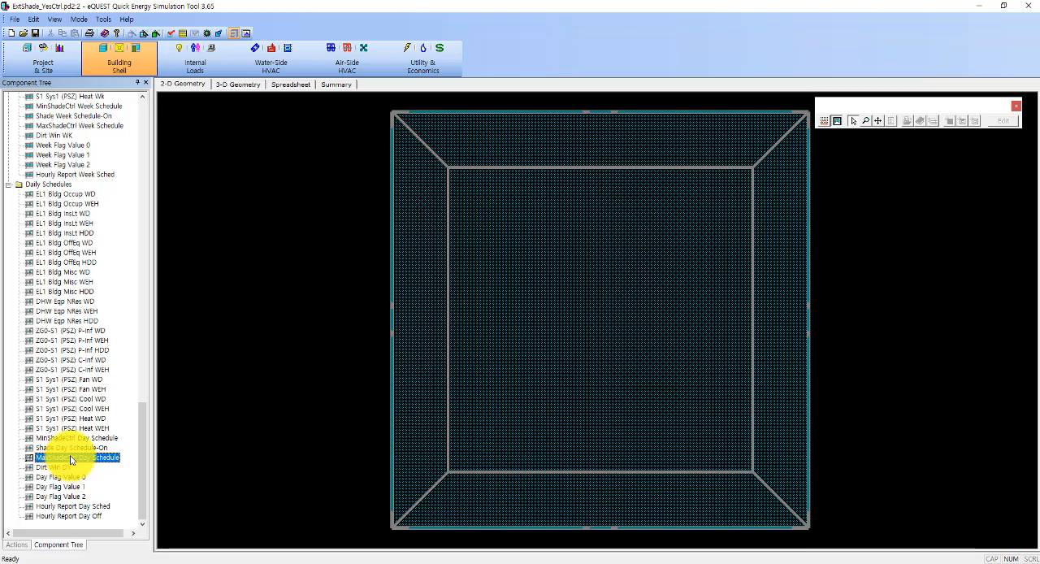
pyautogui.rightClick(70, 460)
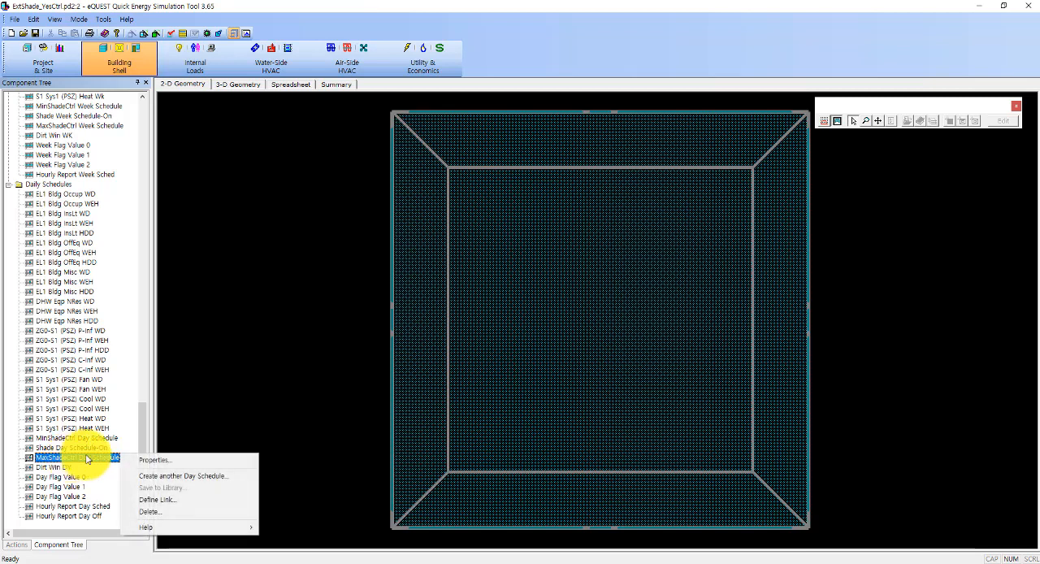
pyautogui.click(199, 483)
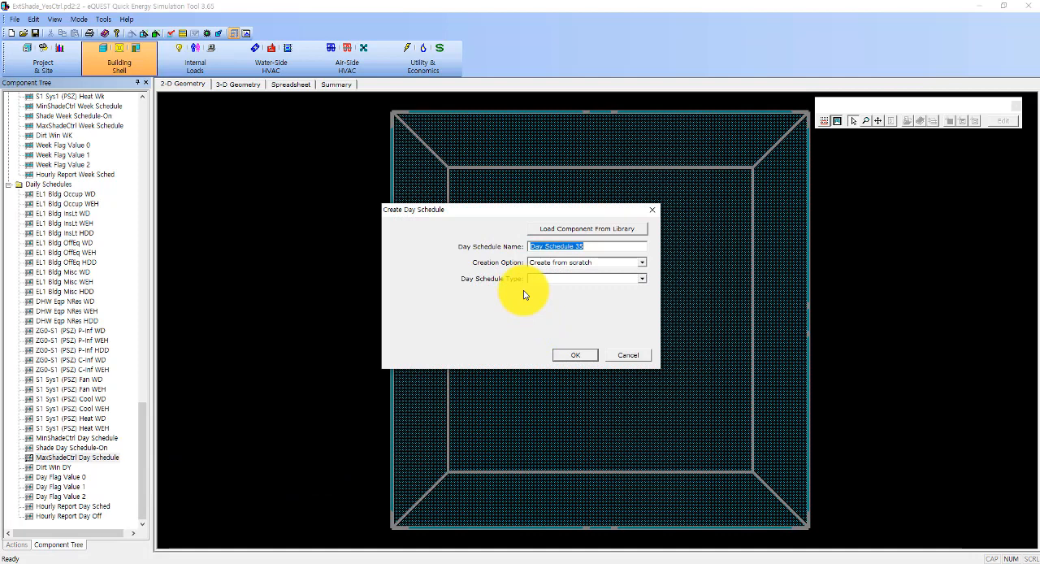
pyautogui.write('MaxShadeCtrl Day Scu')
pyautogui.press('BackSpace')
pyautogui.write('h_120')
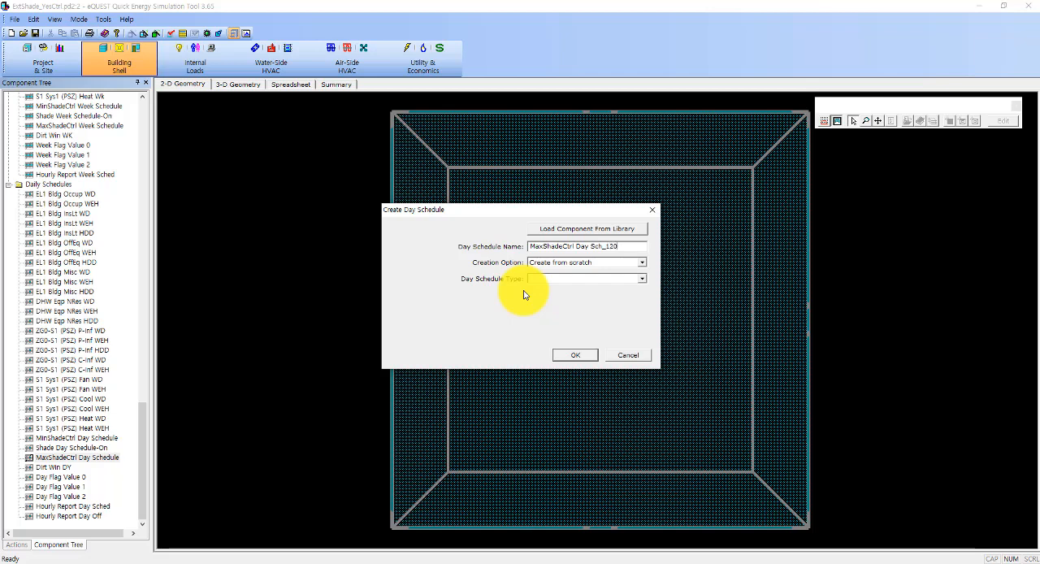
pyautogui.click(592, 263)
pyautogui.click(577, 287)
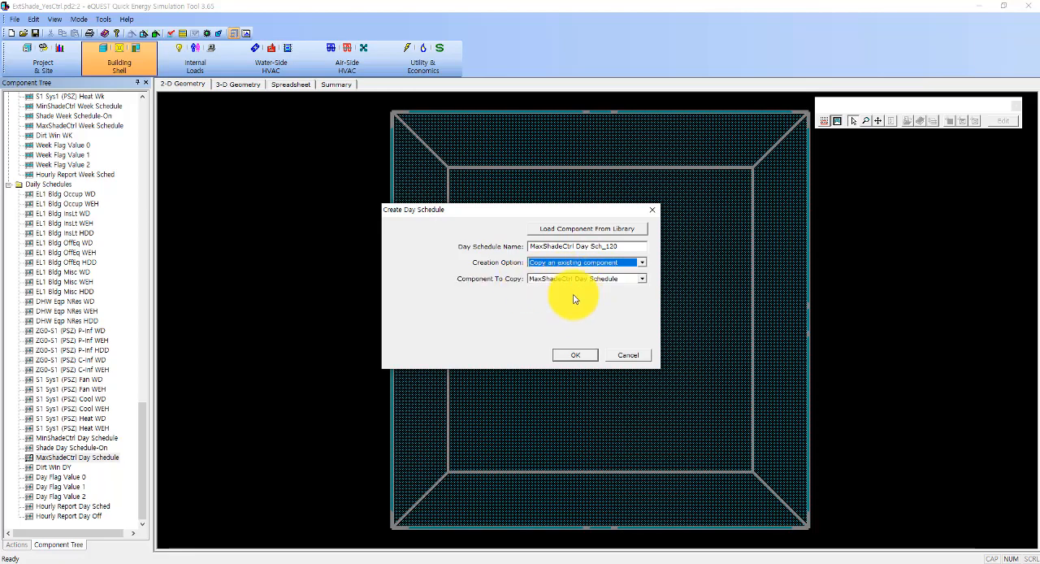
pyautogui.click(572, 358)
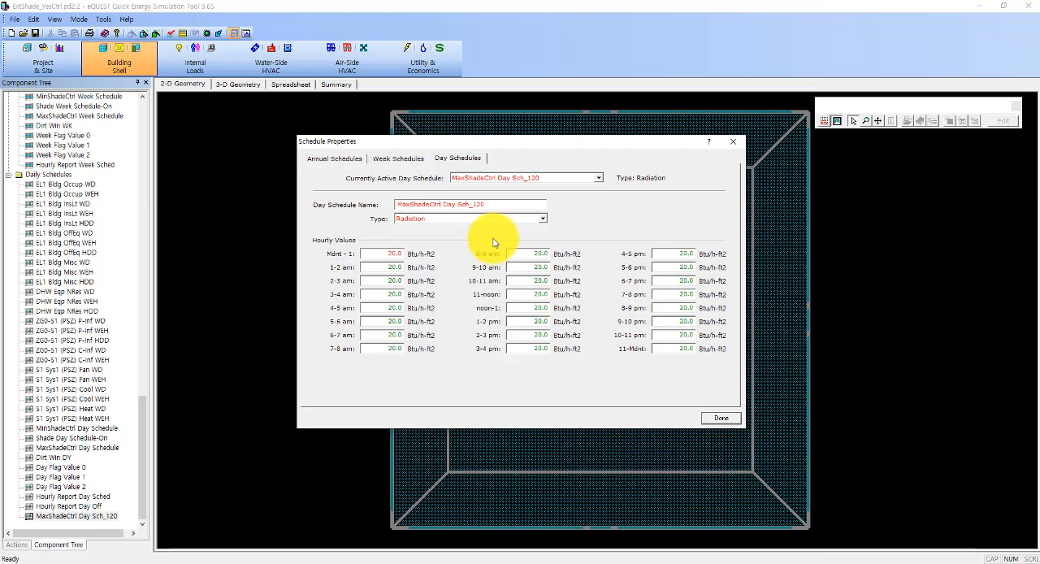
# Step: Set the hourly radiation values of MaxShadeCtrl Day Sch_120 to 50 Btu/h-ft2, starting from the first hour
pyautogui.doubleClick(392, 253)
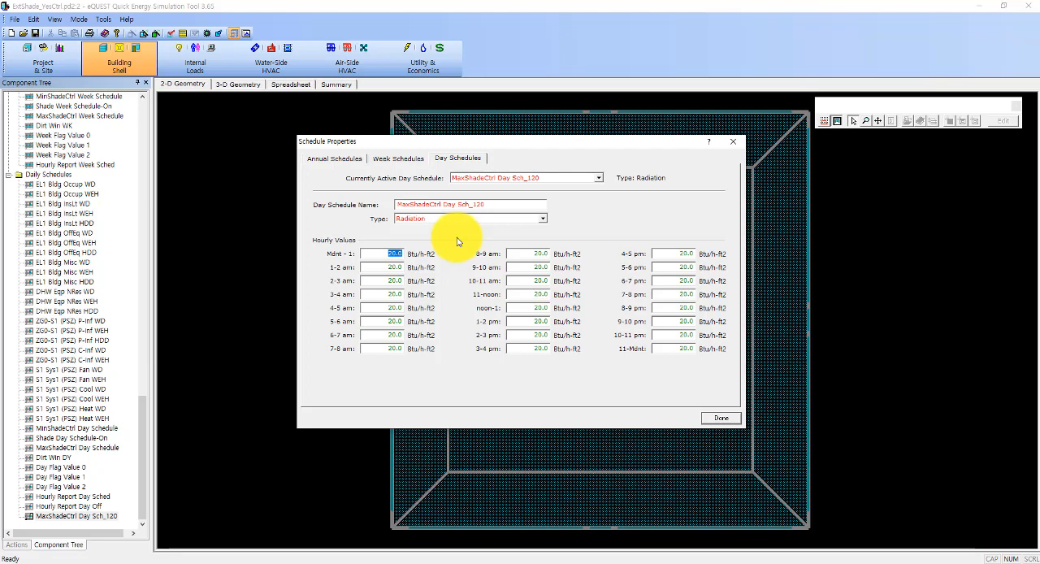
pyautogui.write('50')
pyautogui.click(395, 267)
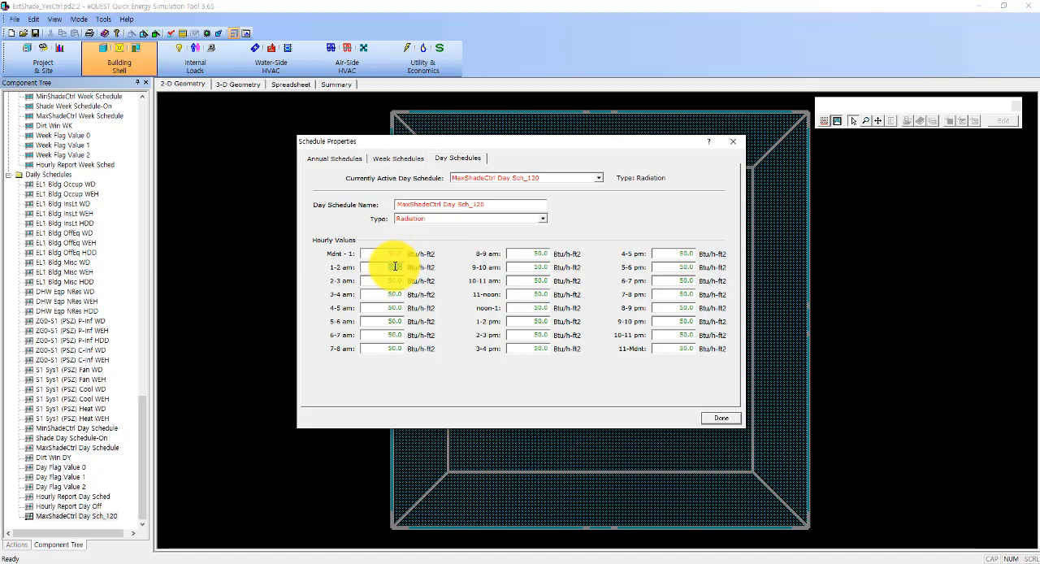
pyautogui.doubleClick(395, 267)
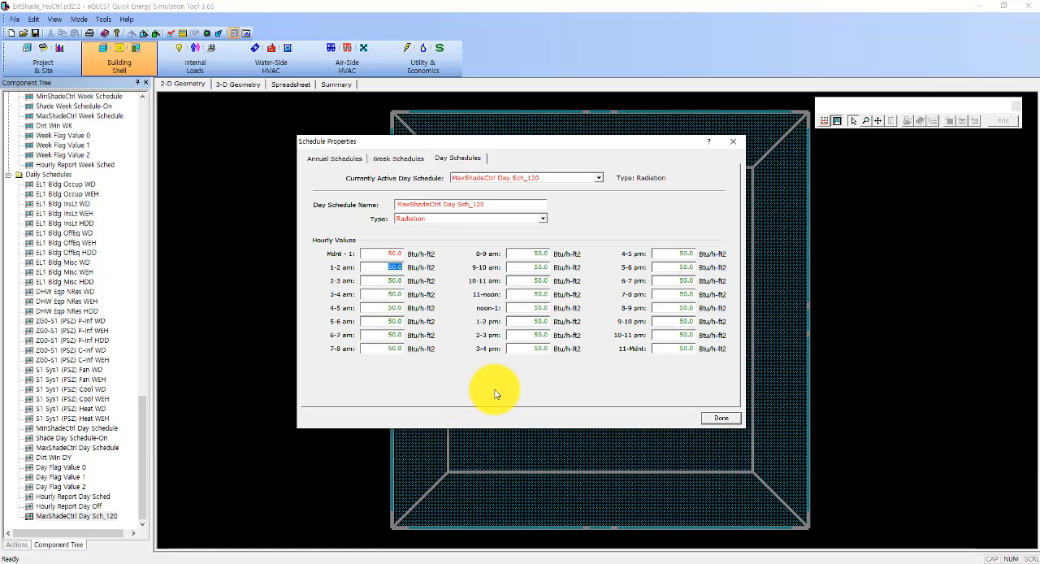
# Step: Set the hourly radiation values of MaxShadeCtrl Day Sch_120 to 120 Btu/h-ft2 through the midnight-to-1 entry
pyautogui.doubleClick(391, 253)
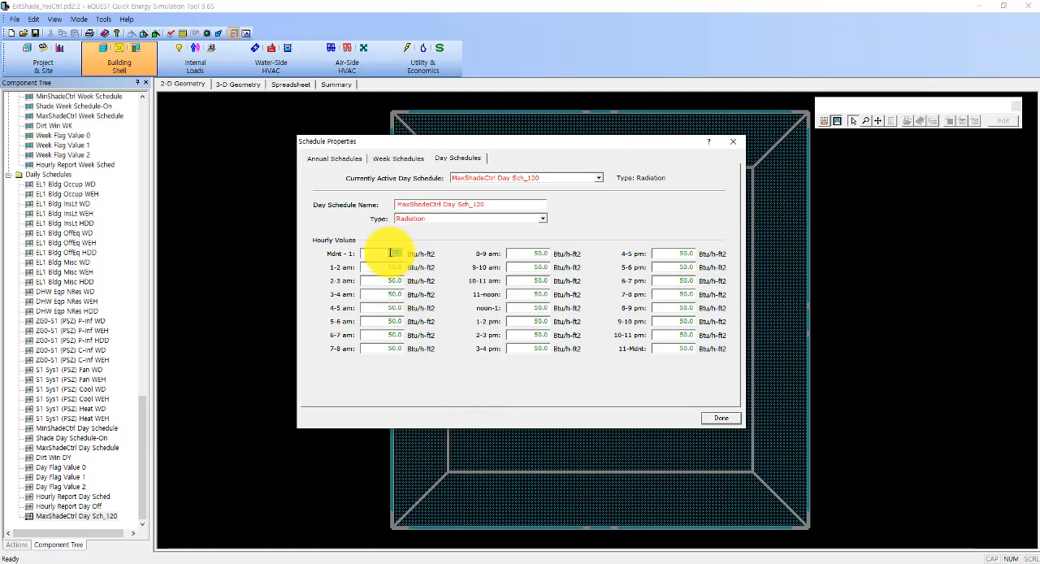
pyautogui.press('BackSpace')
pyautogui.write('120')
pyautogui.press('Tab')
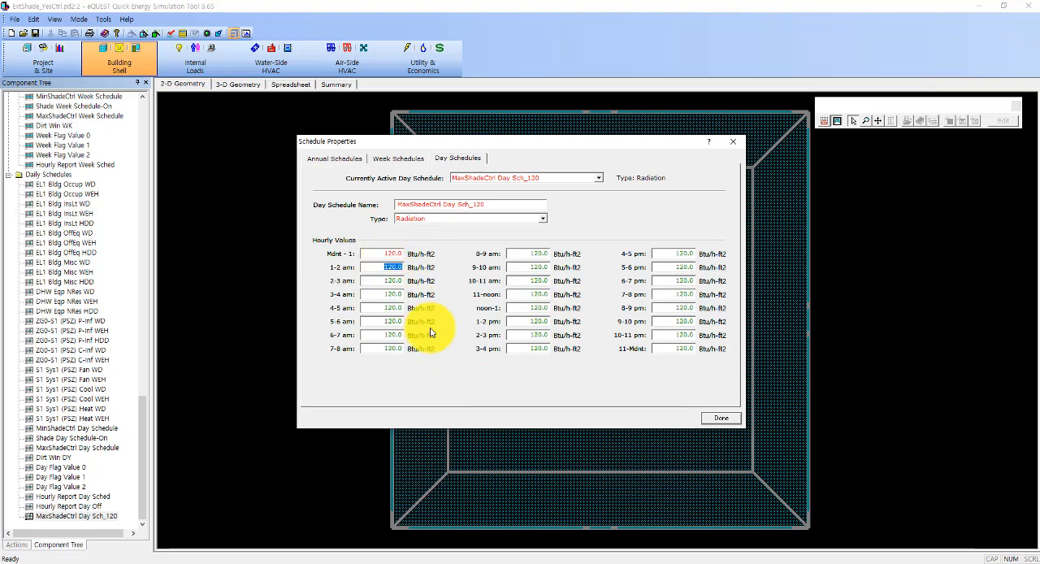
# Step: Set the hourly values of MaxShadeCtrl Day Schedule to 50 Btu/h-ft2, finish the edit and select that schedule in the component tree
pyautogui.click(598, 178)
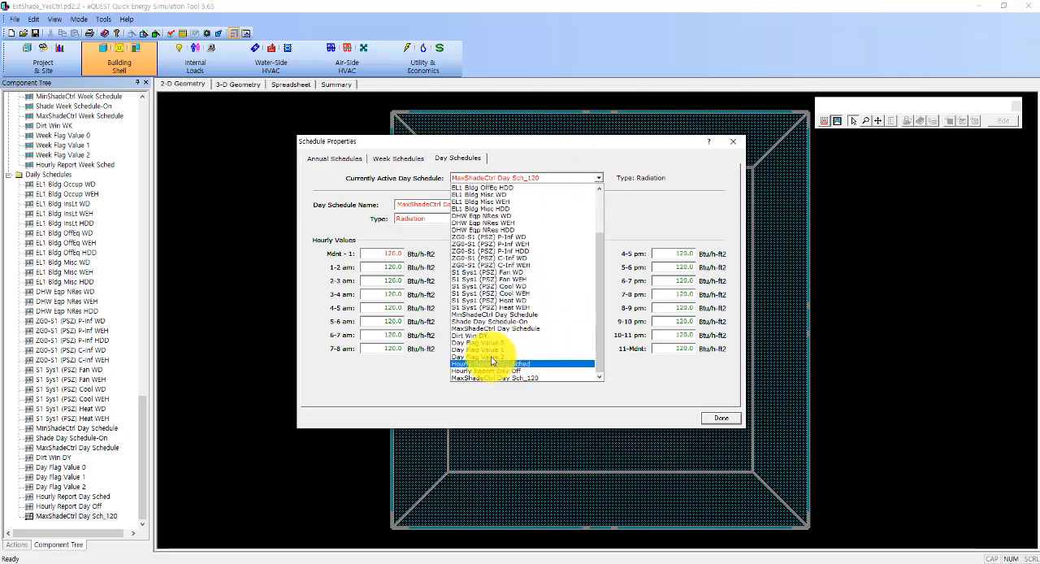
pyautogui.click(487, 329)
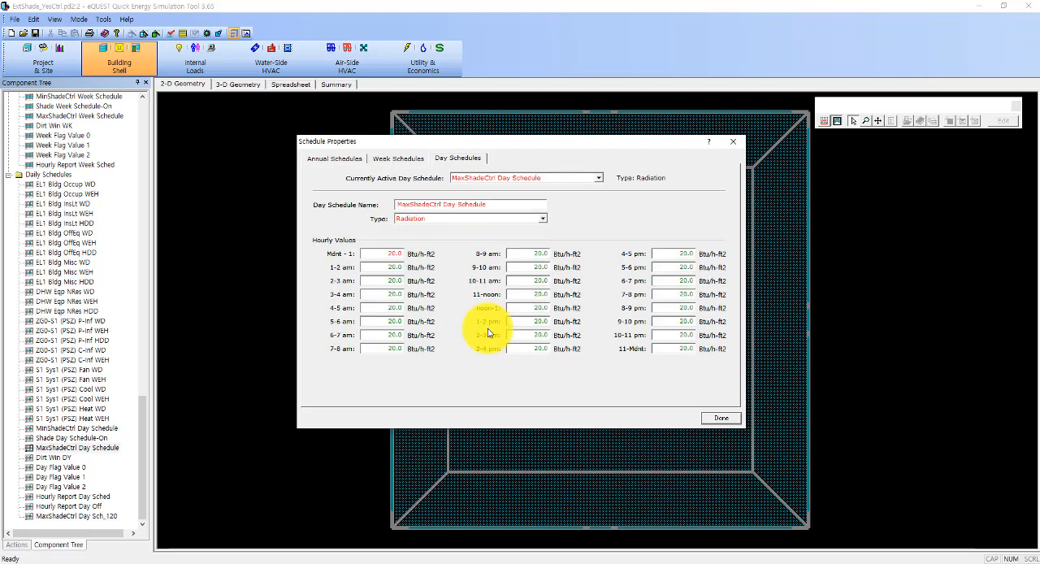
pyautogui.click(392, 255)
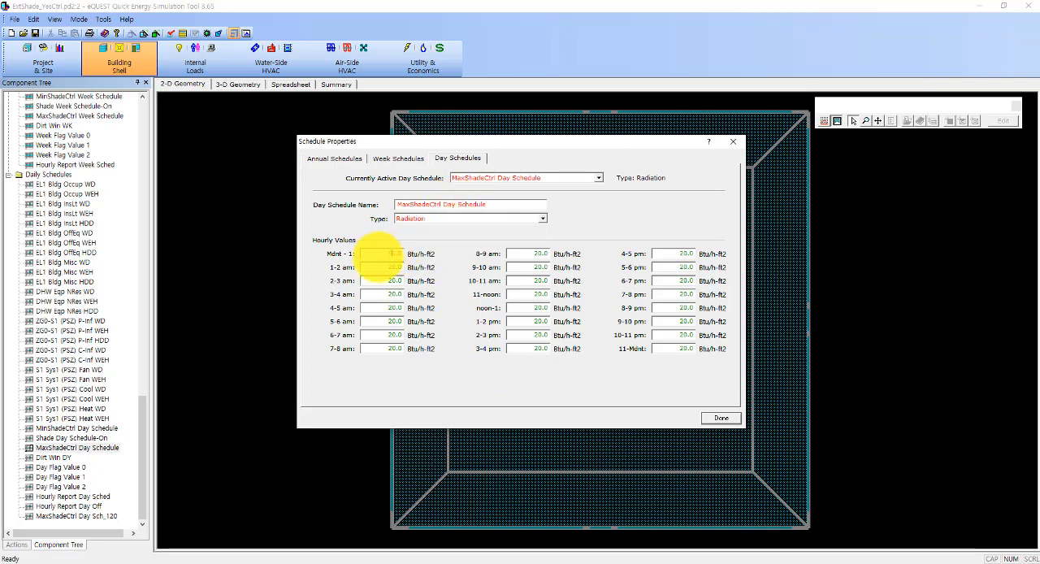
pyautogui.write('50')
pyautogui.press('Tab')
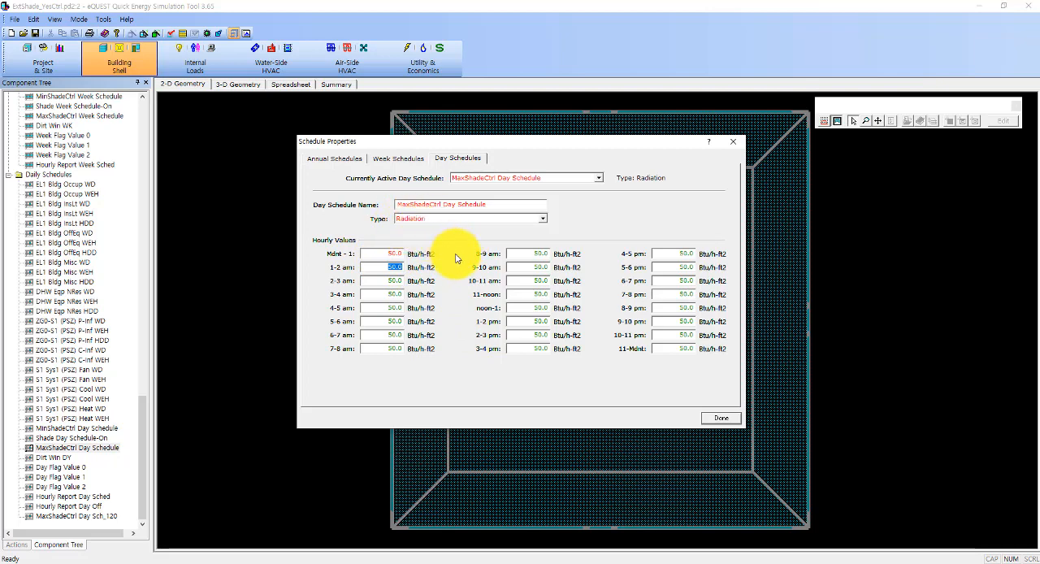
pyautogui.click(721, 418)
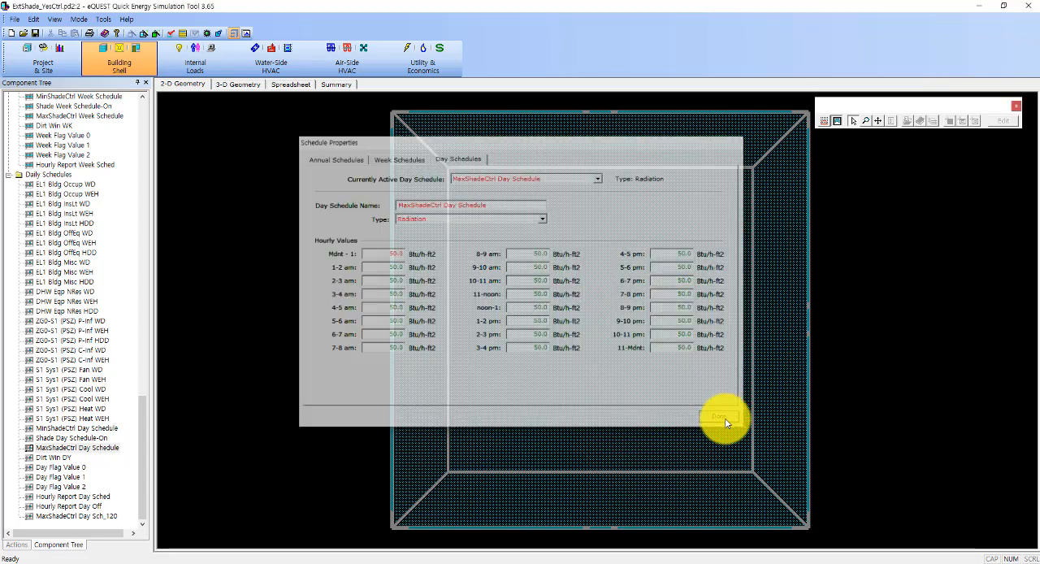
pyautogui.click(92, 450)
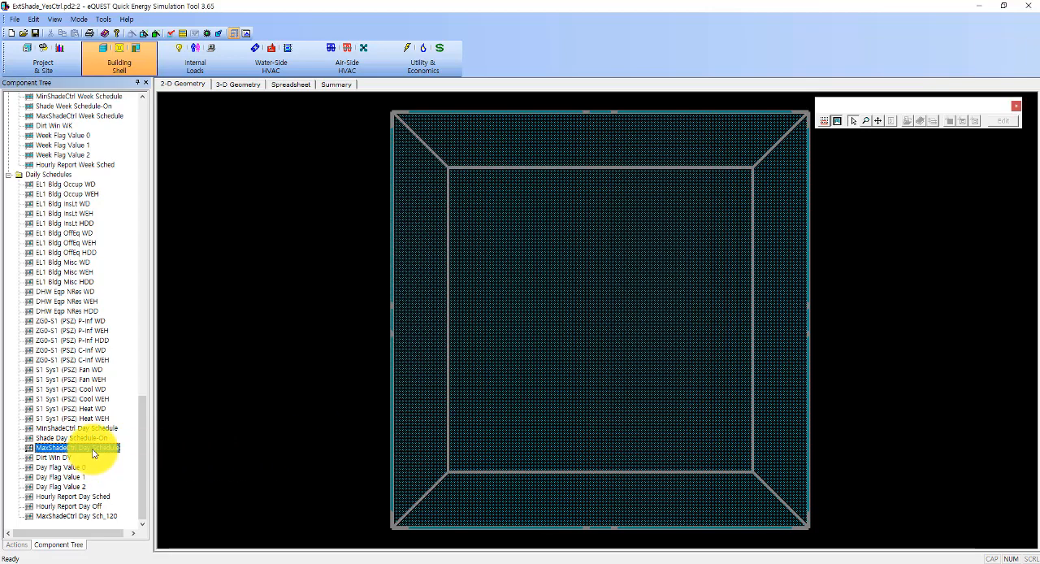
# Step: Open the MaxShadeCtrl Week Schedule and display the weekly assignments of MaxShadeCrtl Annual Schedule
pyautogui.scroll(5, 93, 452)
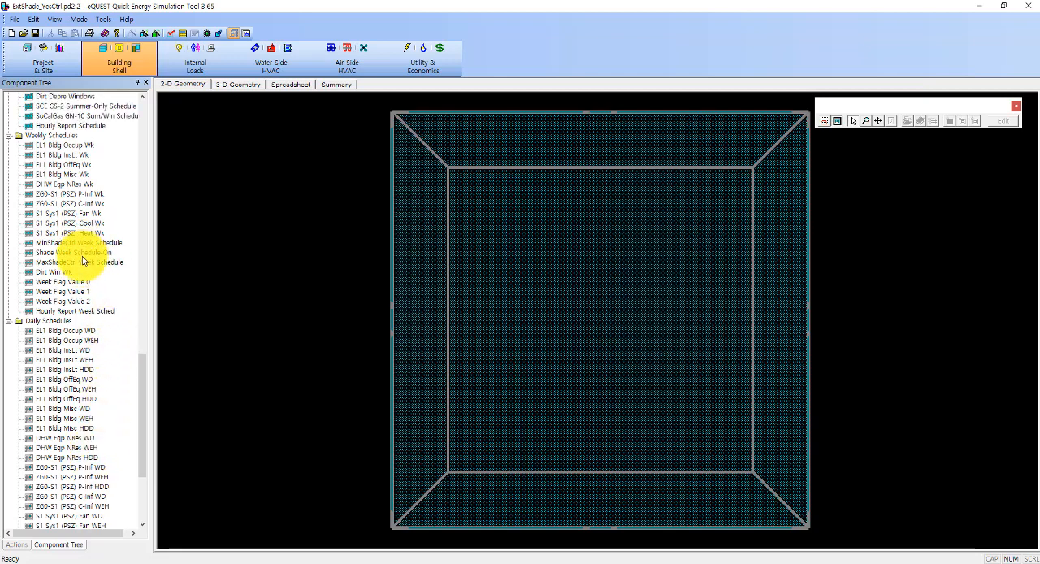
pyautogui.doubleClick(78, 261)
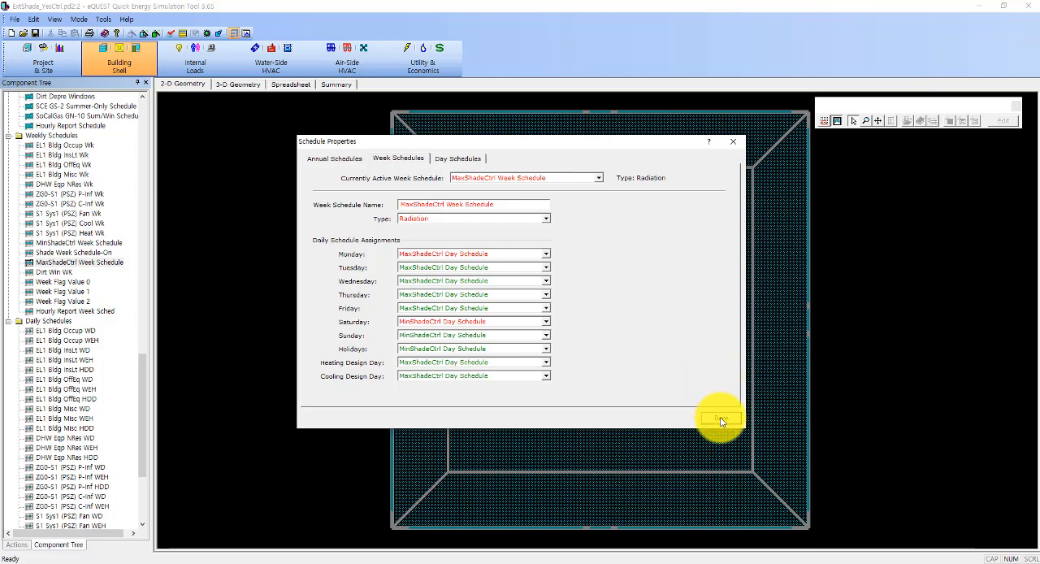
pyautogui.click(344, 161)
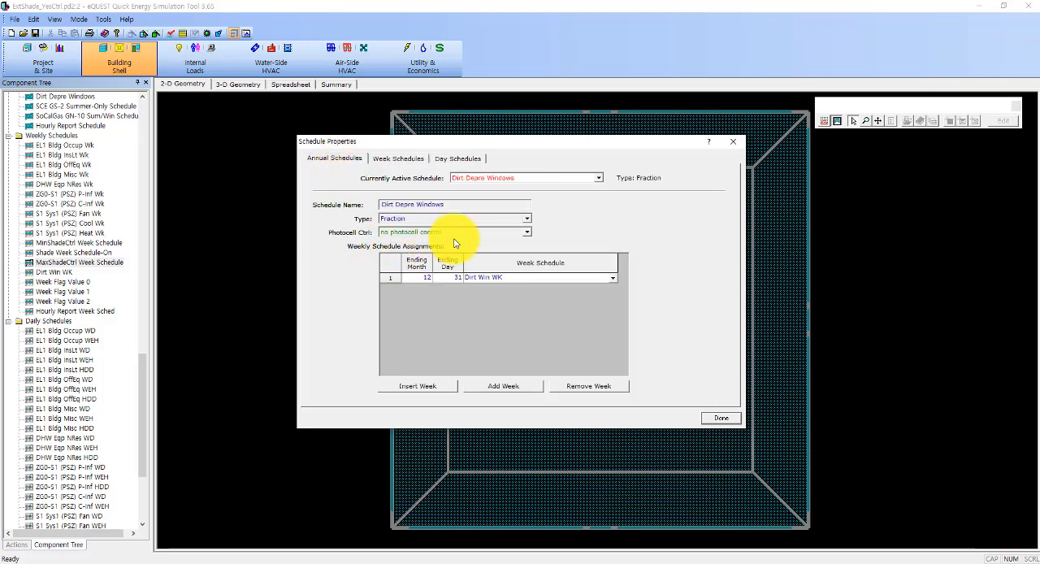
pyautogui.click(568, 177)
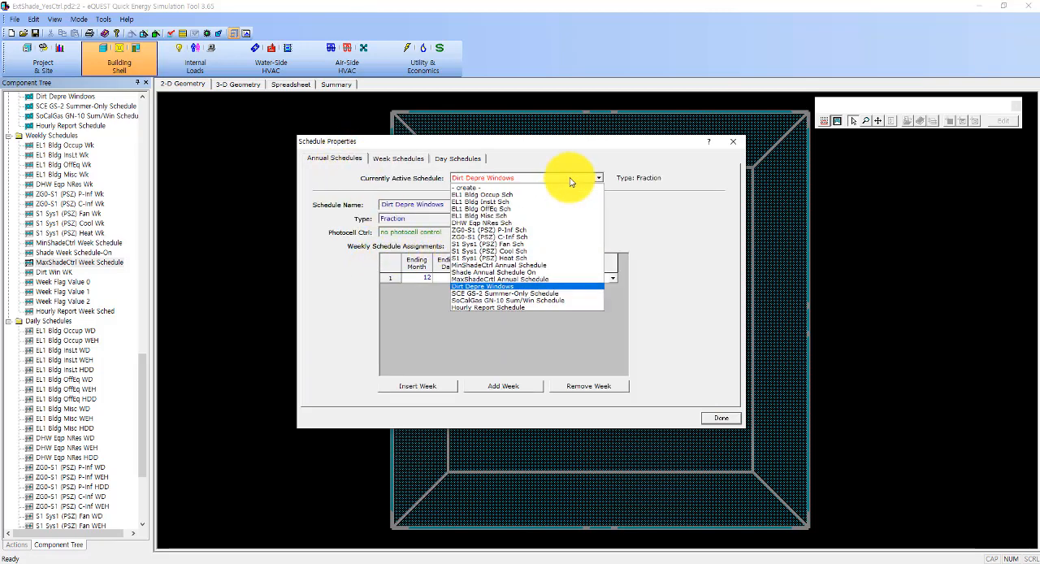
pyautogui.click(480, 279)
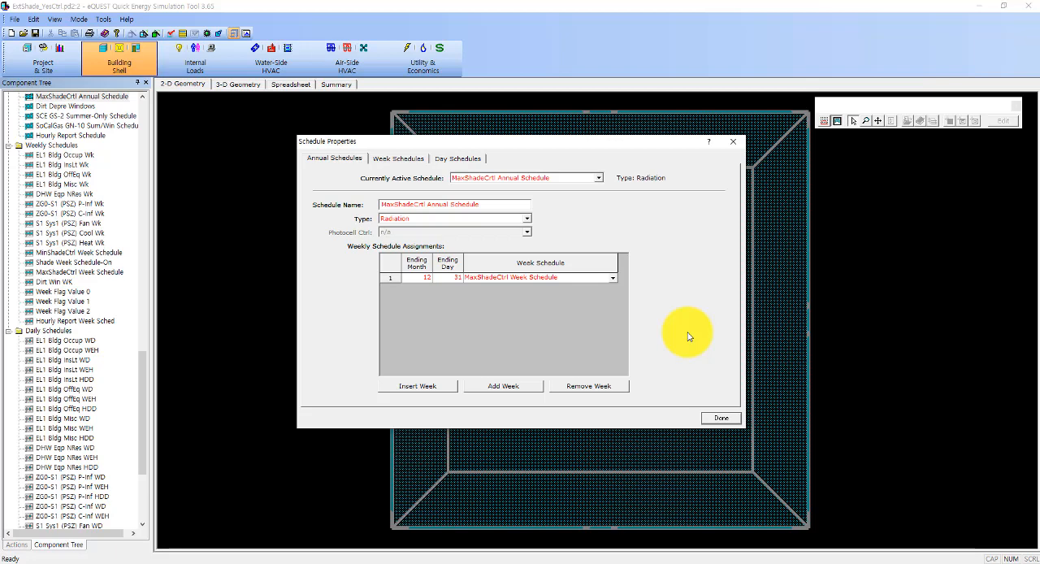
# Step: Insert two periods in the annual schedule ending 4/1 and 8/31, assigning MinShadeCtrl Week Schedule to the second
pyautogui.click(423, 387)
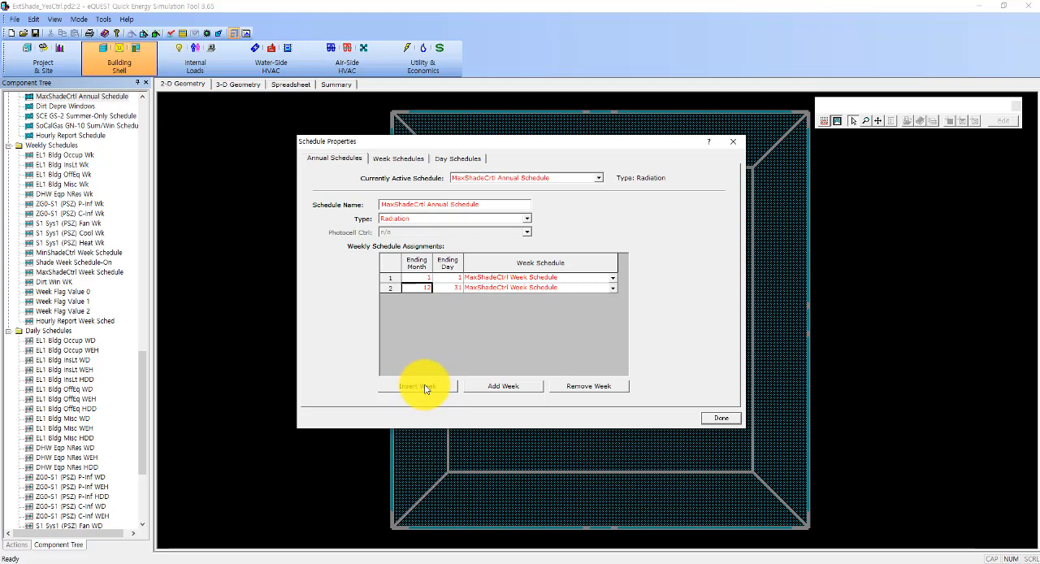
pyautogui.click(424, 387)
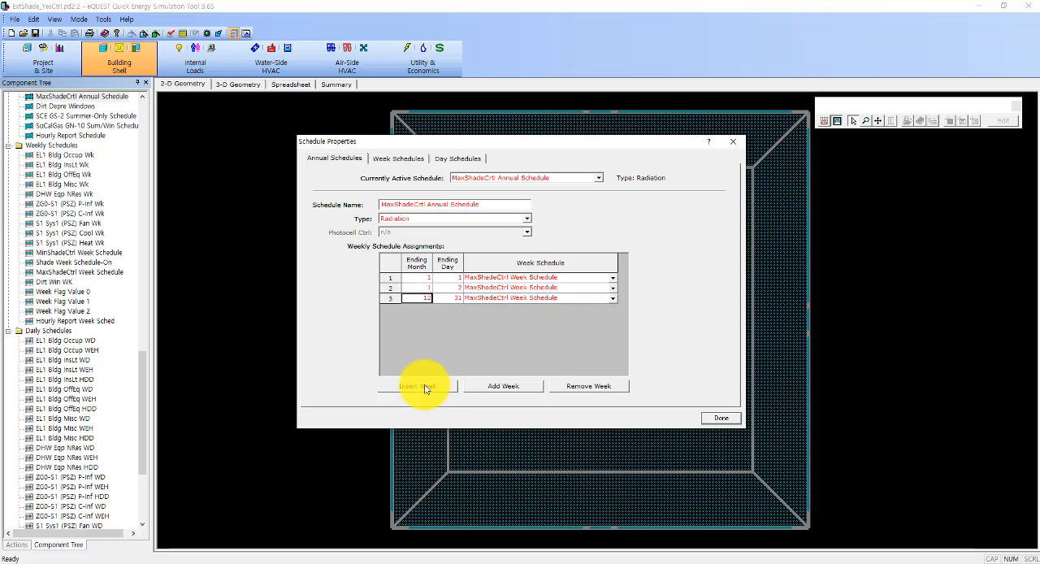
pyautogui.click(424, 287)
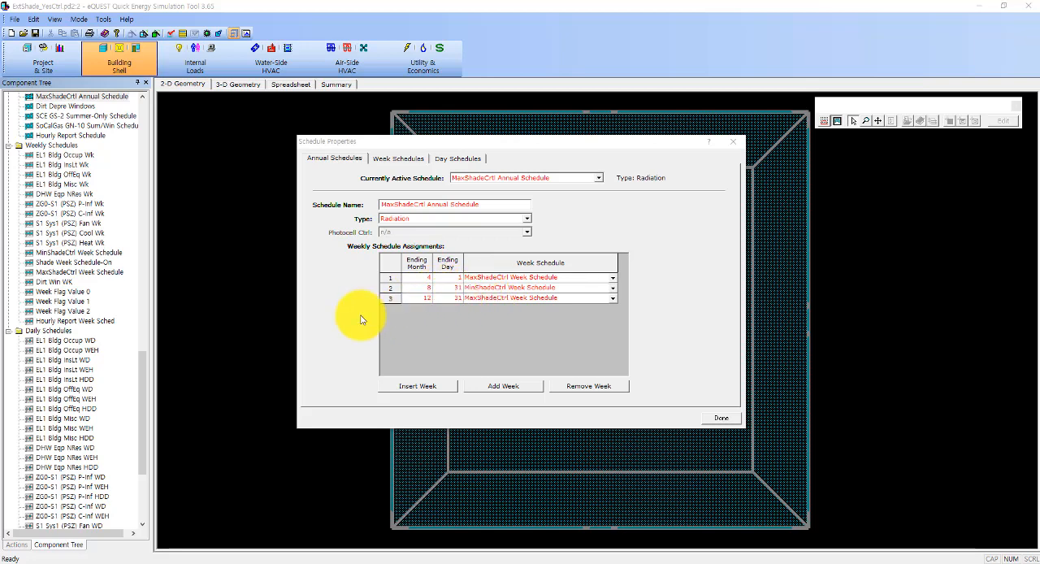
# Step: Remove the two inserted periods from the MaxShadeCrtl Annual Schedule and close the schedule properties
pyautogui.click(427, 278)
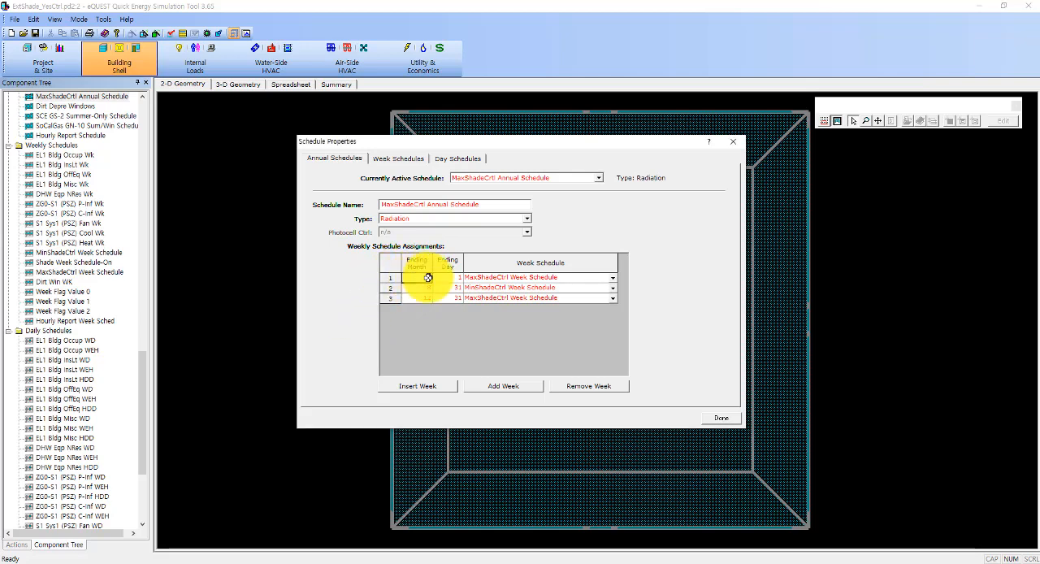
pyautogui.click(581, 390)
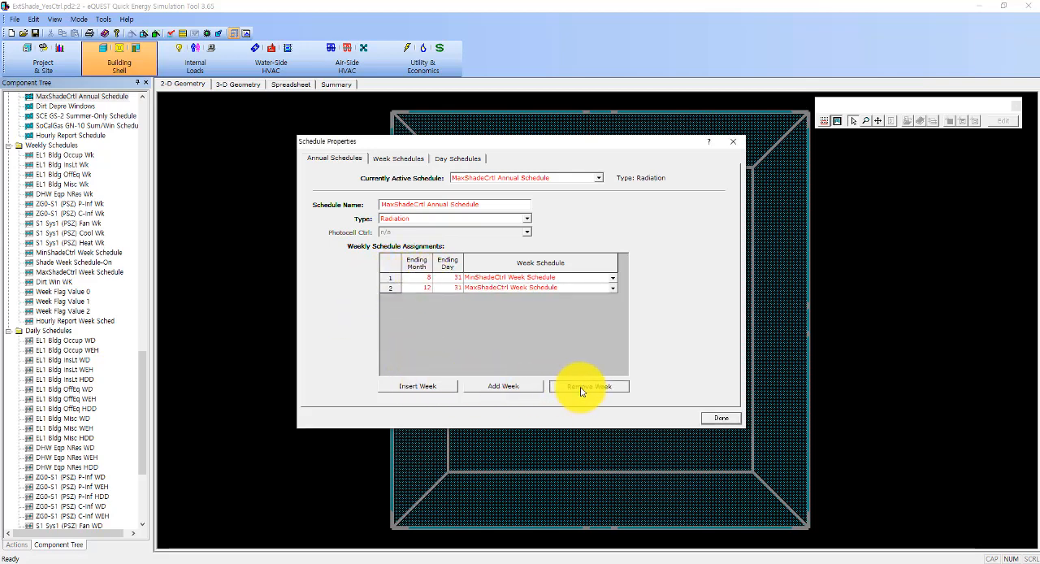
pyautogui.click(582, 390)
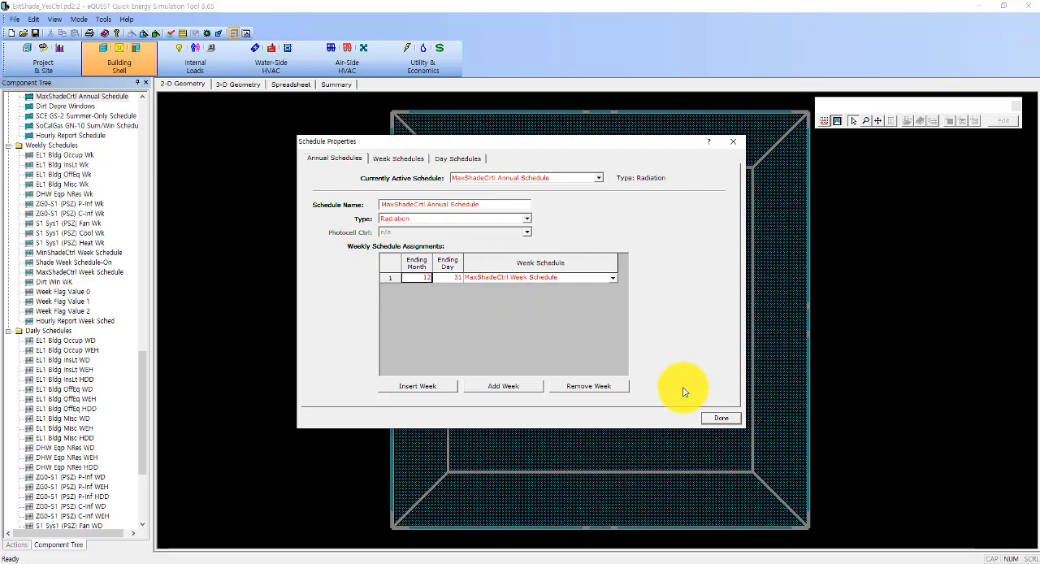
pyautogui.click(714, 418)
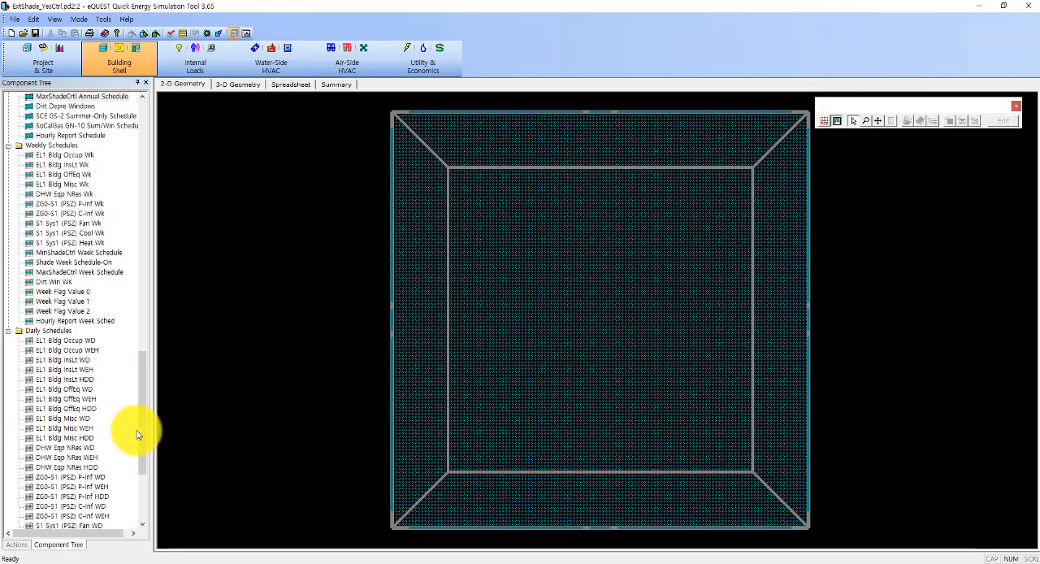
# Step: Set all hourly multipliers of Shade Day Schedule-On to 0.5, including the hours from 4-5 pm onward
pyautogui.moveTo(144, 420); pyautogui.dragTo(140, 506)
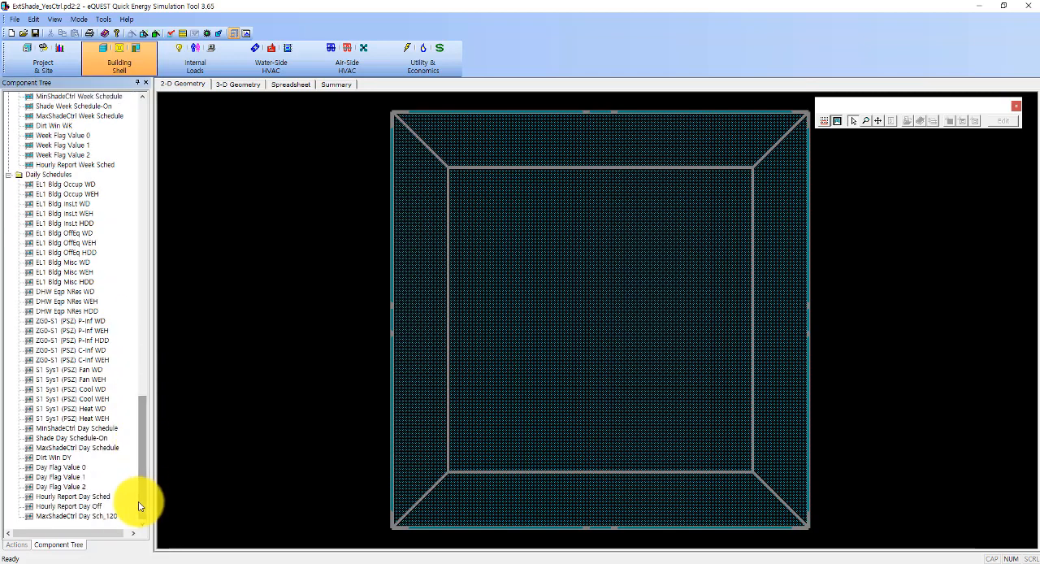
pyautogui.doubleClick(59, 439)
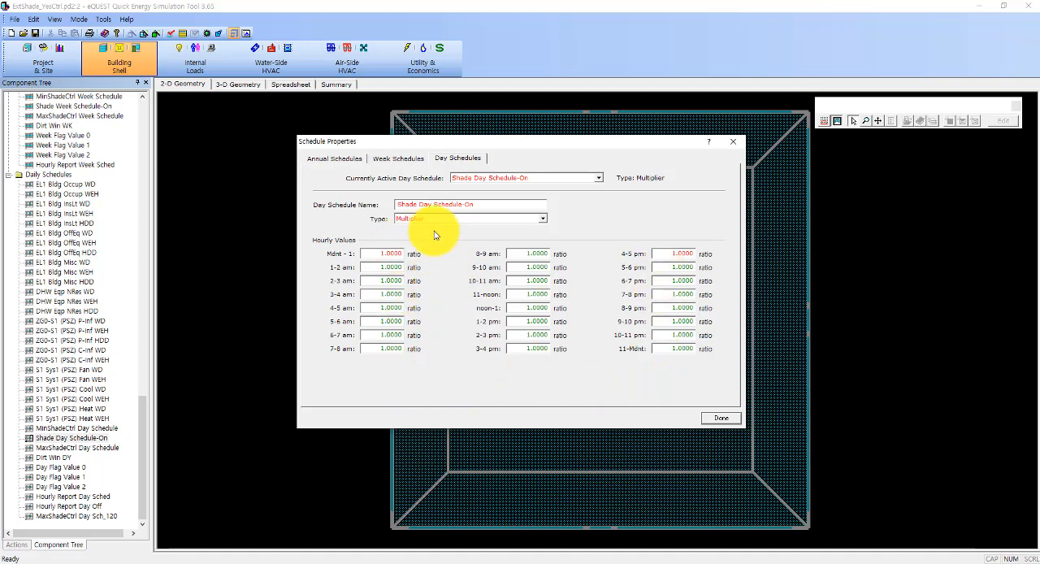
pyautogui.doubleClick(393, 253)
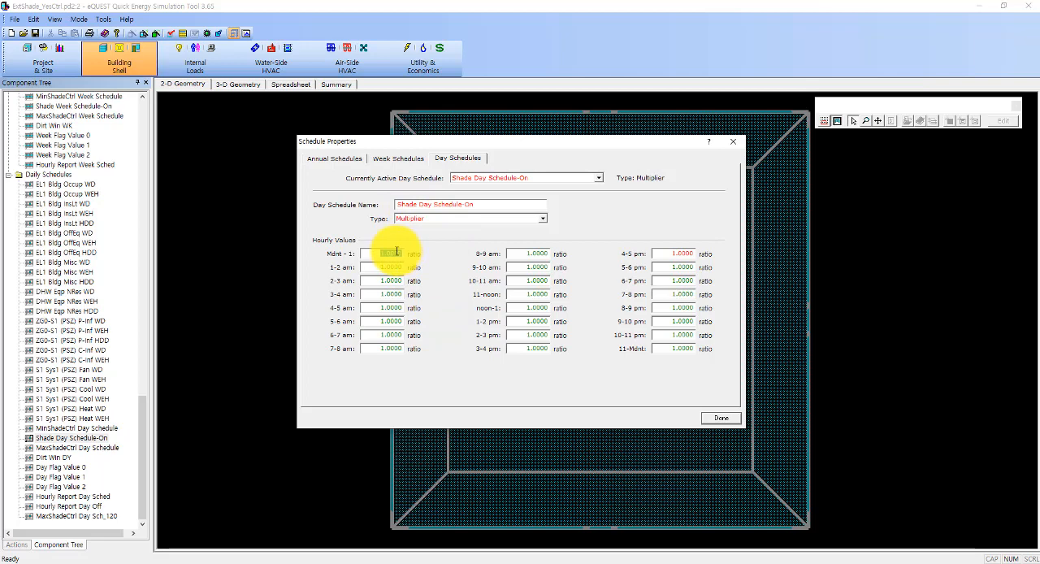
pyautogui.press('BackSpace')
pyautogui.doubleClick(384, 268)
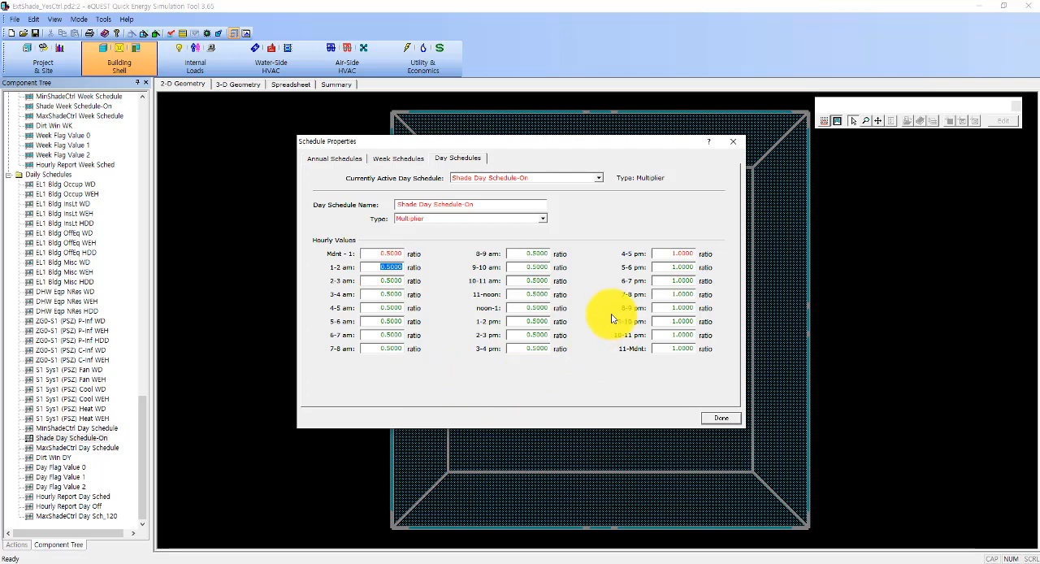
pyautogui.doubleClick(685, 253)
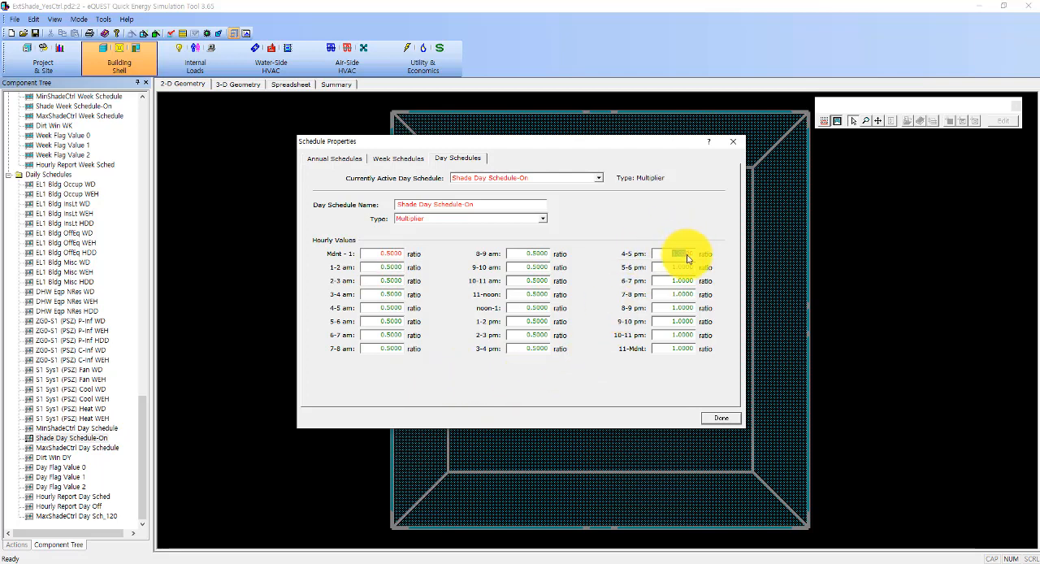
pyautogui.rightClick(687, 259)
pyautogui.click(569, 299)
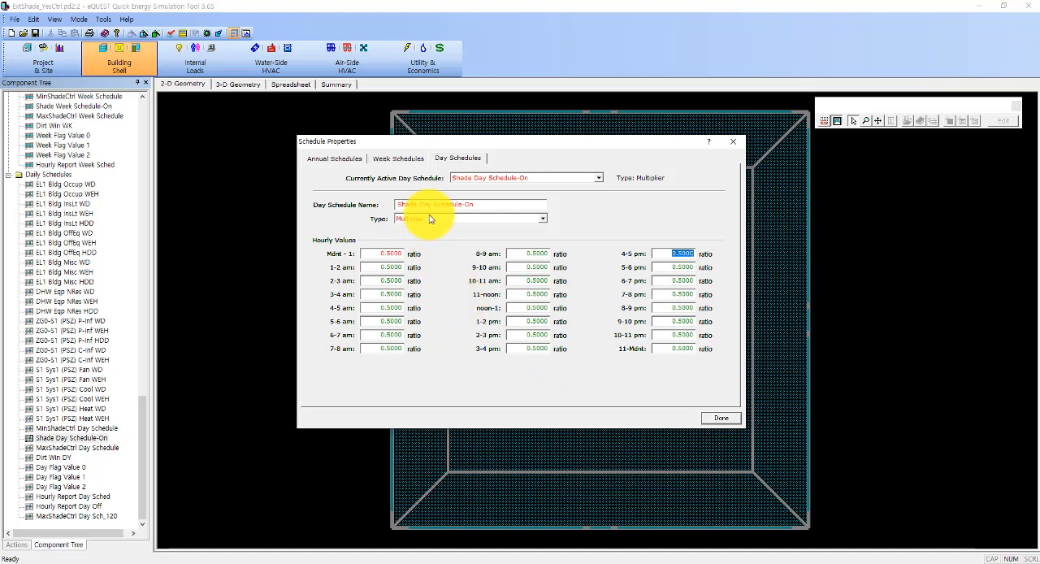
# Step: Review the assignments of Shade Week Schedule-On and Shade Annual Schedule On, and close the schedule properties
pyautogui.click(410, 161)
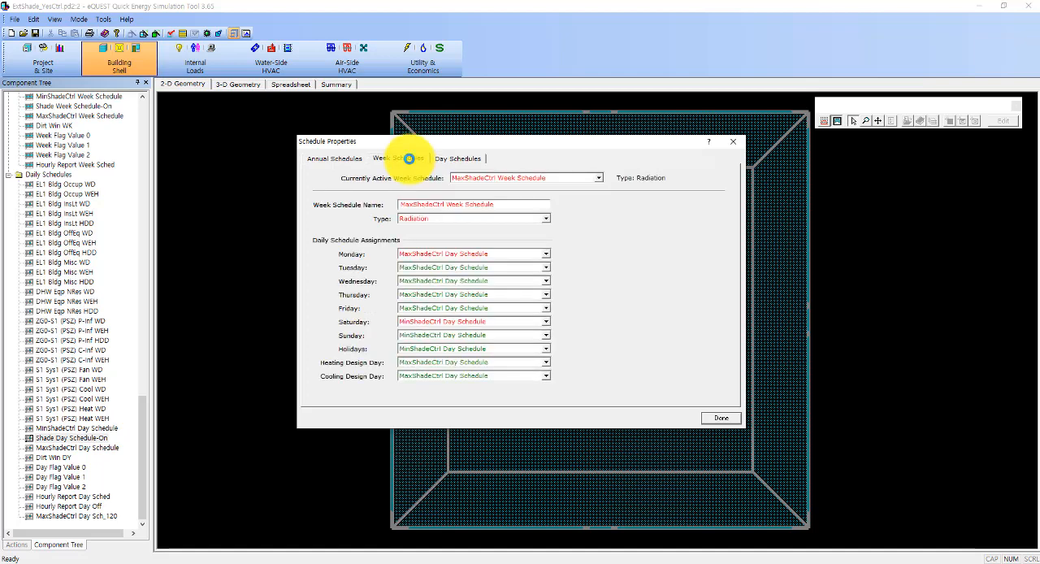
pyautogui.click(476, 177)
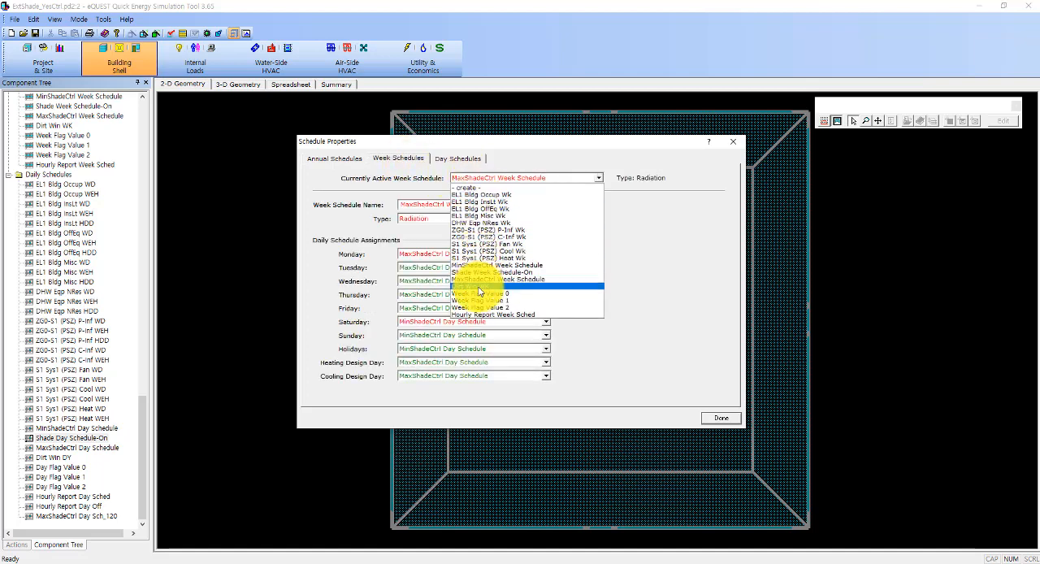
pyautogui.click(481, 272)
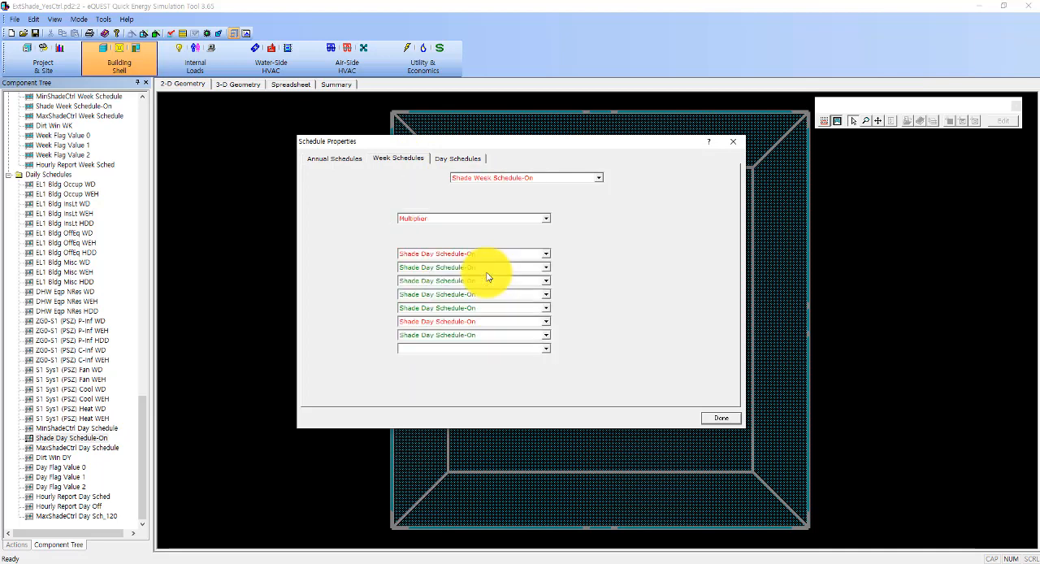
pyautogui.click(342, 157)
pyautogui.click(566, 178)
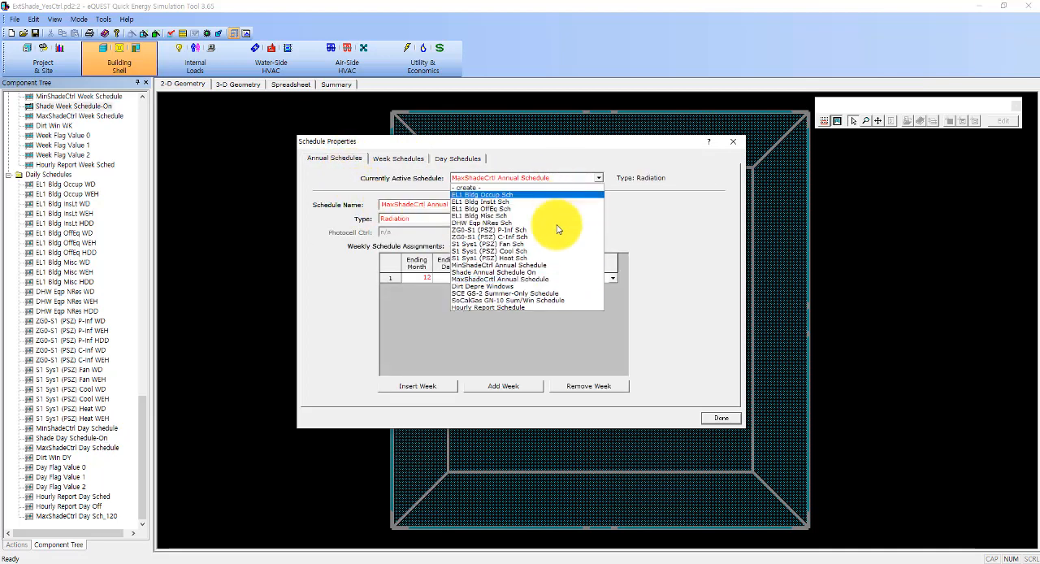
pyautogui.click(541, 273)
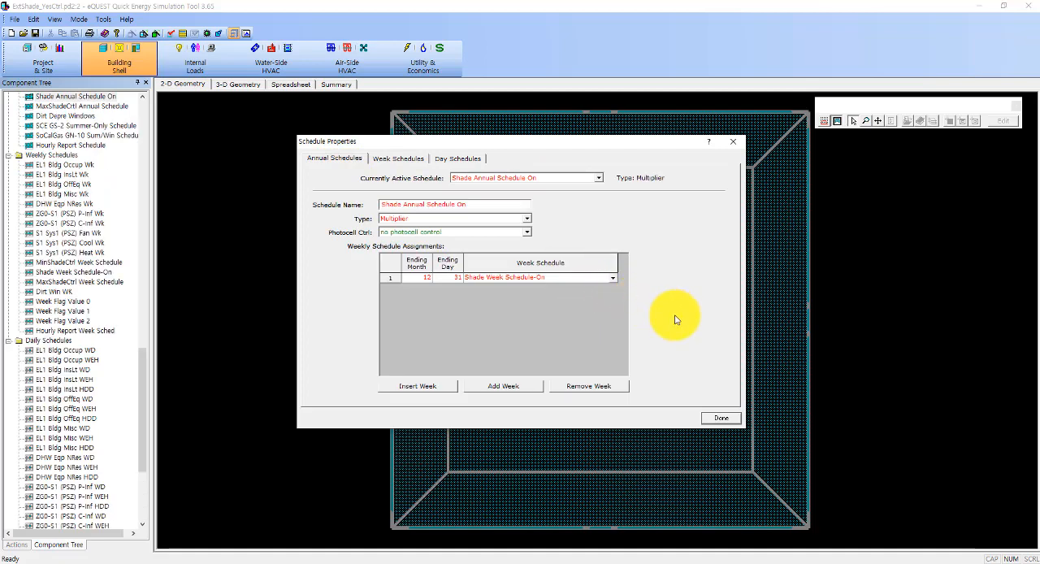
pyautogui.click(715, 418)
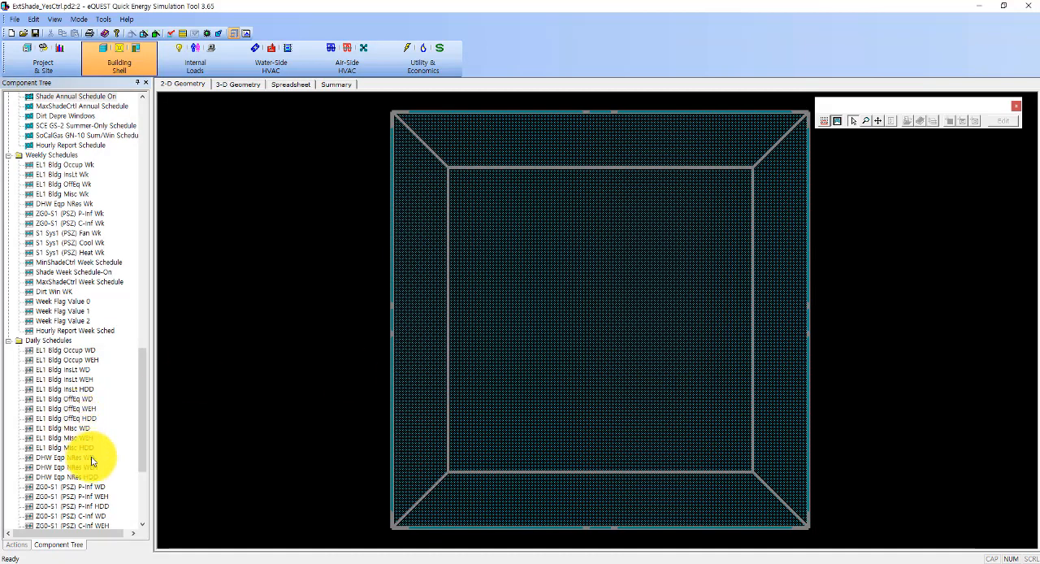
# Step: Switch to the Project & Site module and open the Shade Block hourly report block for editing
pyautogui.scroll(-6, 89, 464)
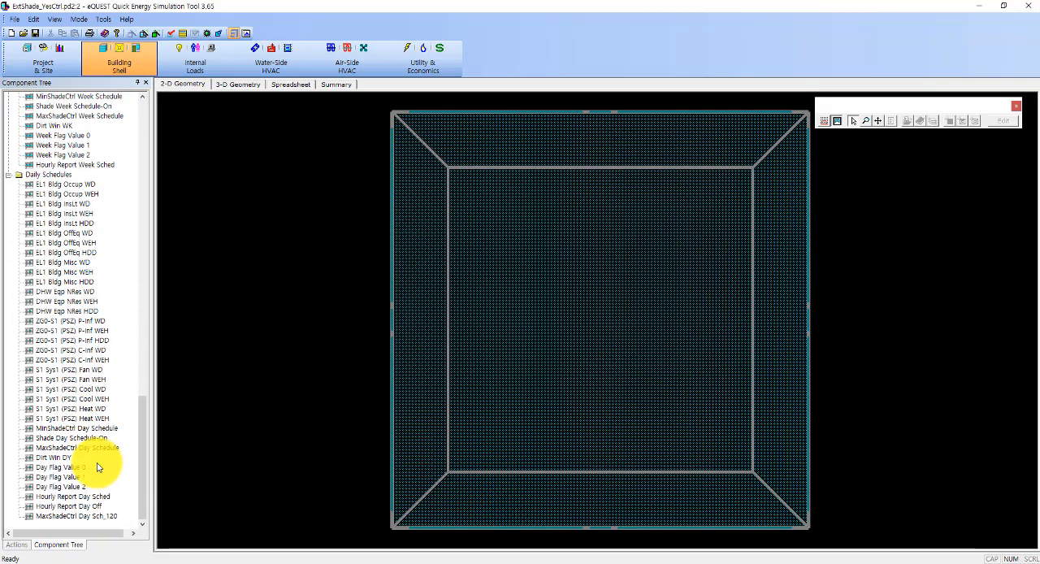
pyautogui.scroll(8, 97, 466)
pyautogui.scroll(12, 97, 466)
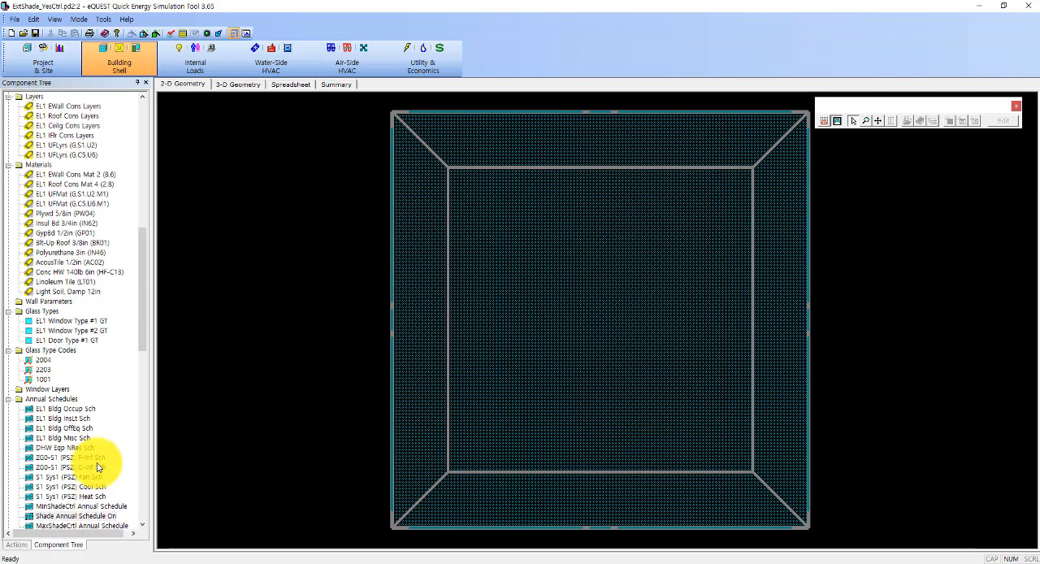
pyautogui.scroll(15, 97, 466)
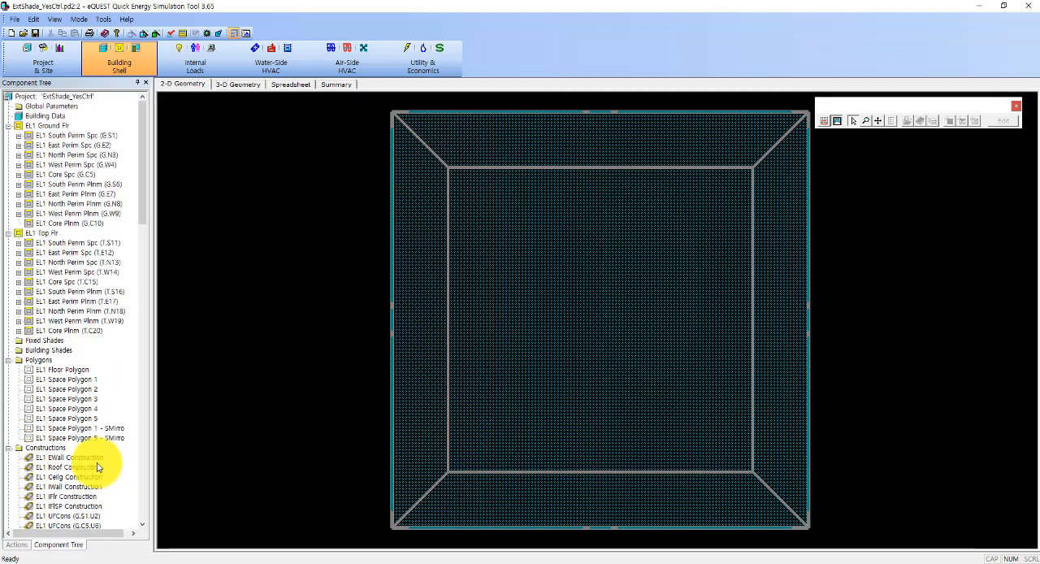
pyautogui.click(68, 62)
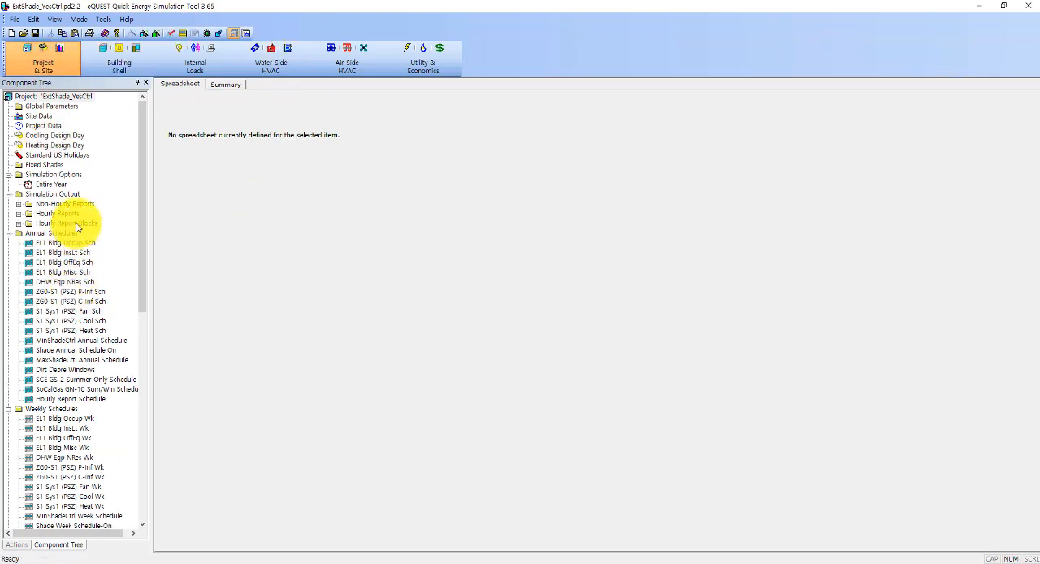
pyautogui.click(25, 224)
pyautogui.click(18, 223)
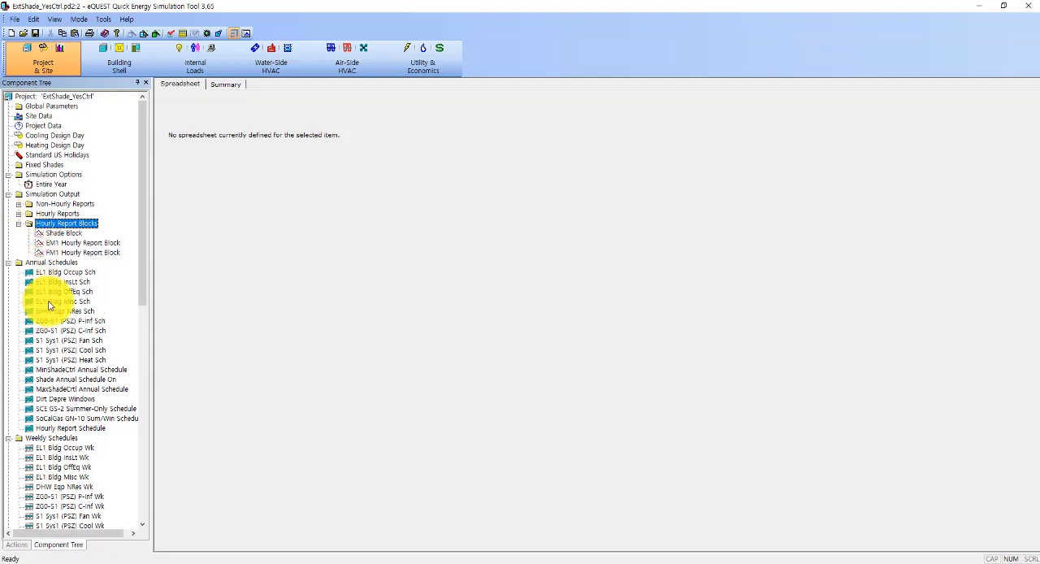
pyautogui.click(65, 233)
pyautogui.doubleClick(72, 237)
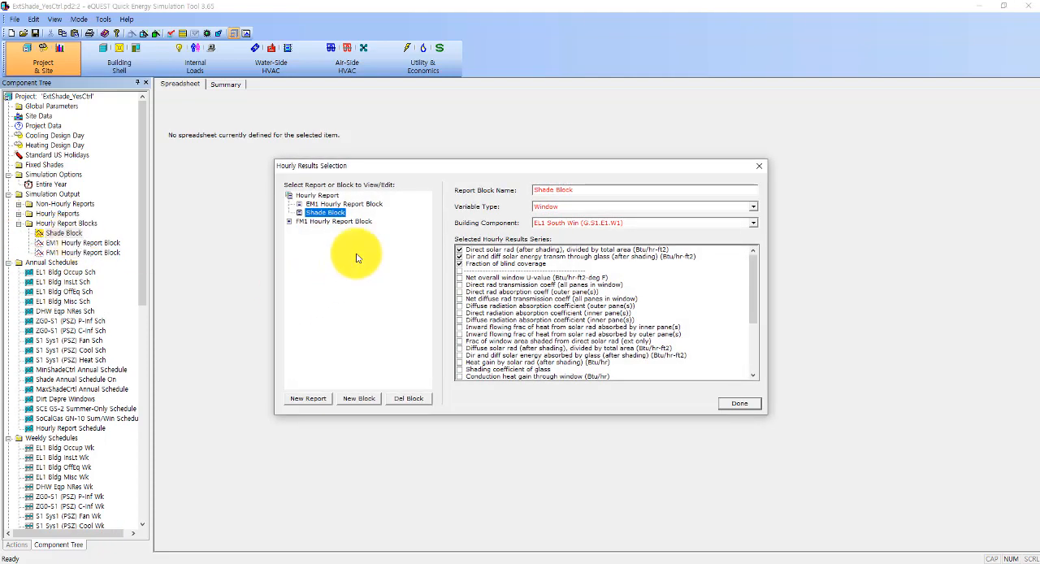
pyautogui.moveTo(456, 172); pyautogui.dragTo(474, 173)
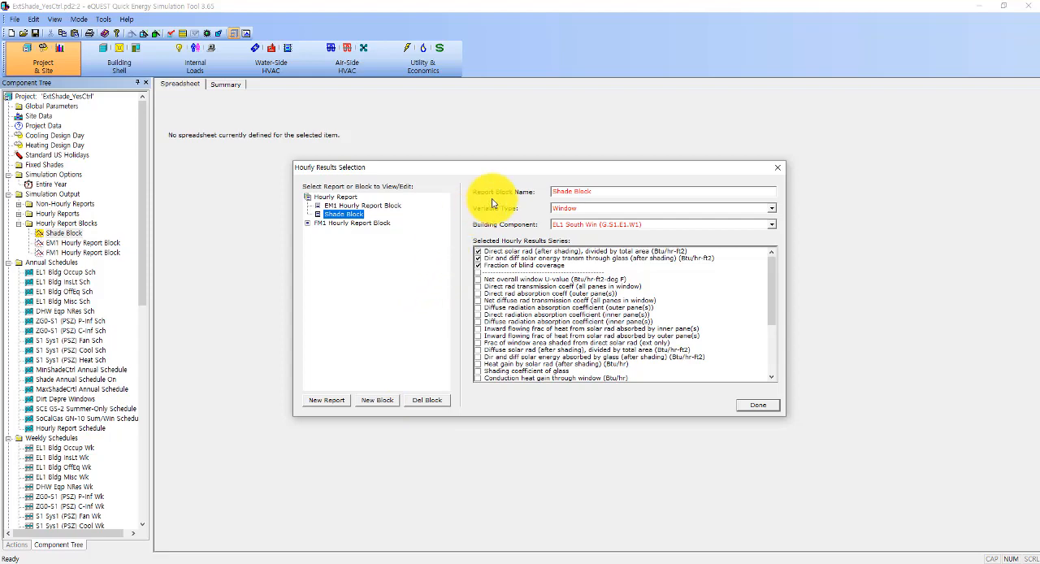
# Step: Create an hourly report block from scratch named Shade Block2
pyautogui.click(386, 404)
pyautogui.write('Shade Blo')
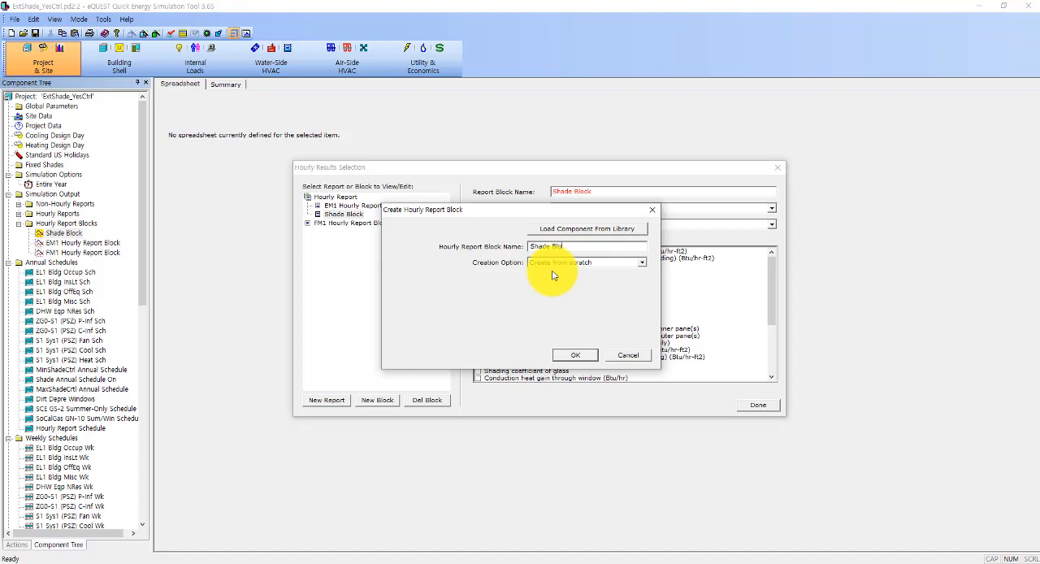
pyautogui.write('ck2')
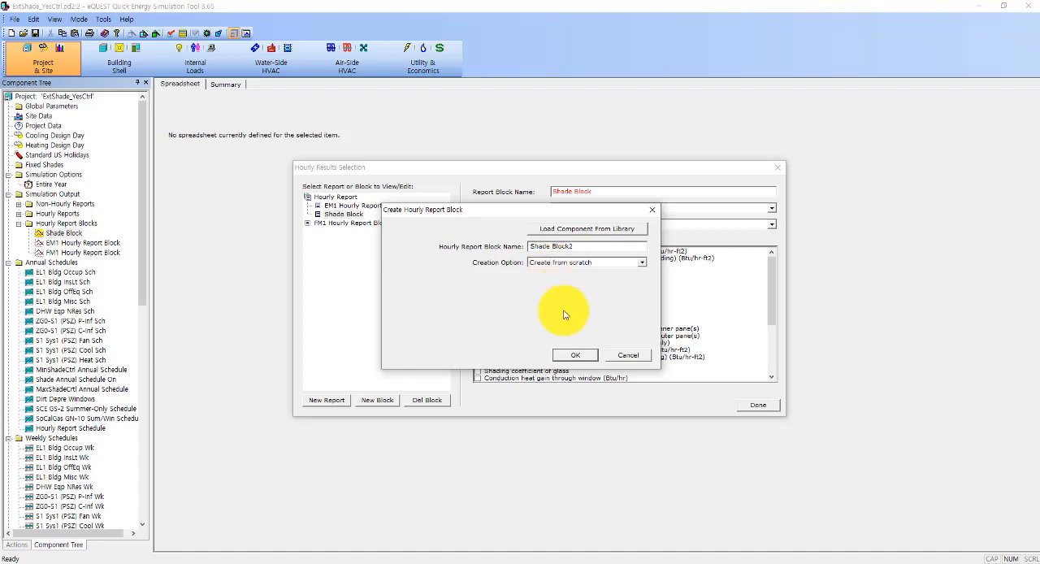
pyautogui.click(587, 354)
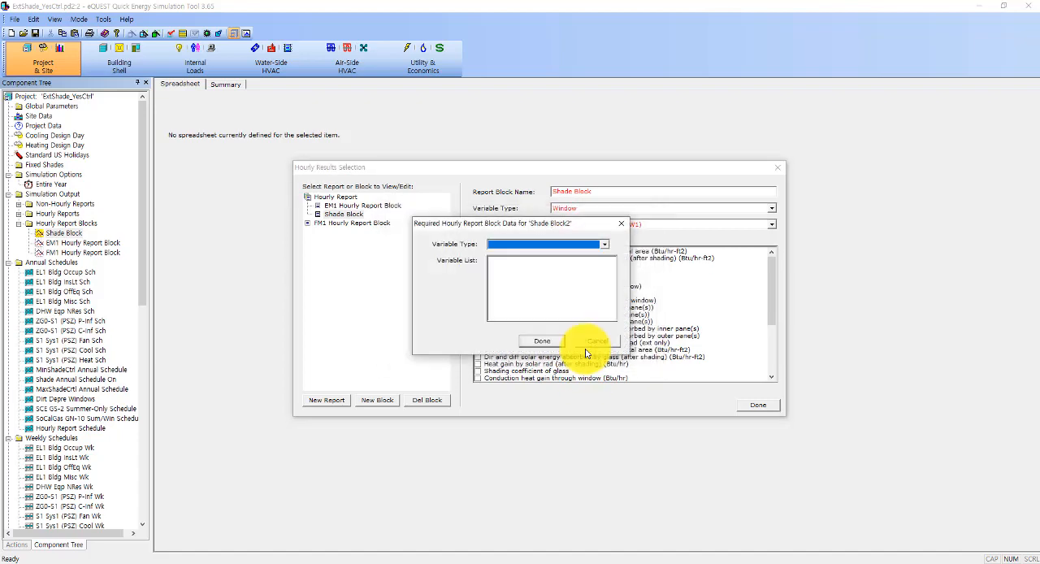
# Step: Assign window EL1 East Win (G.E2.E2.W2) as the variable type of Shade Block2 and finish creating the block
pyautogui.click(557, 244)
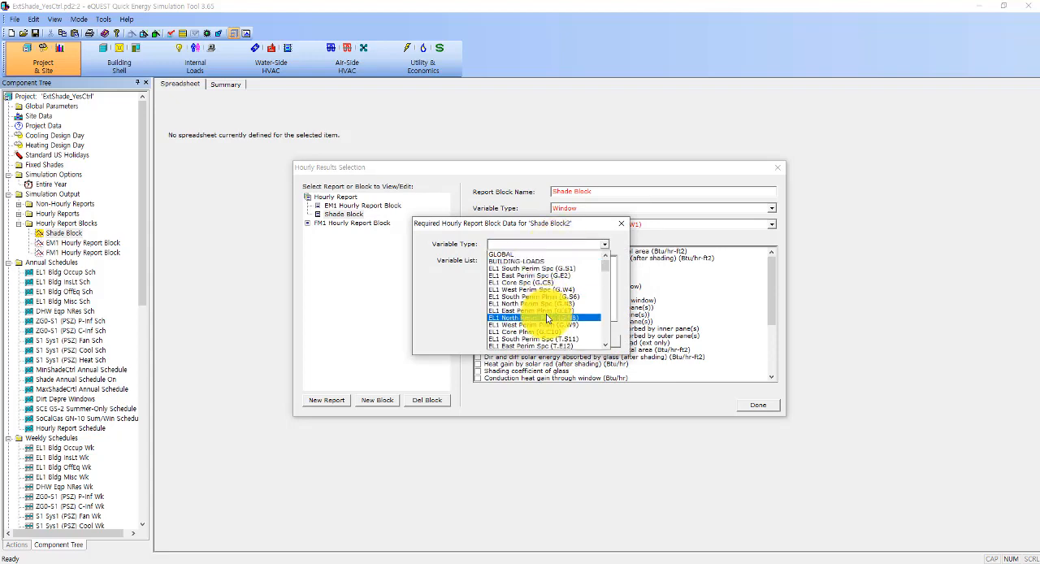
pyautogui.scroll(-3, 546, 318)
pyautogui.scroll(3, 546, 318)
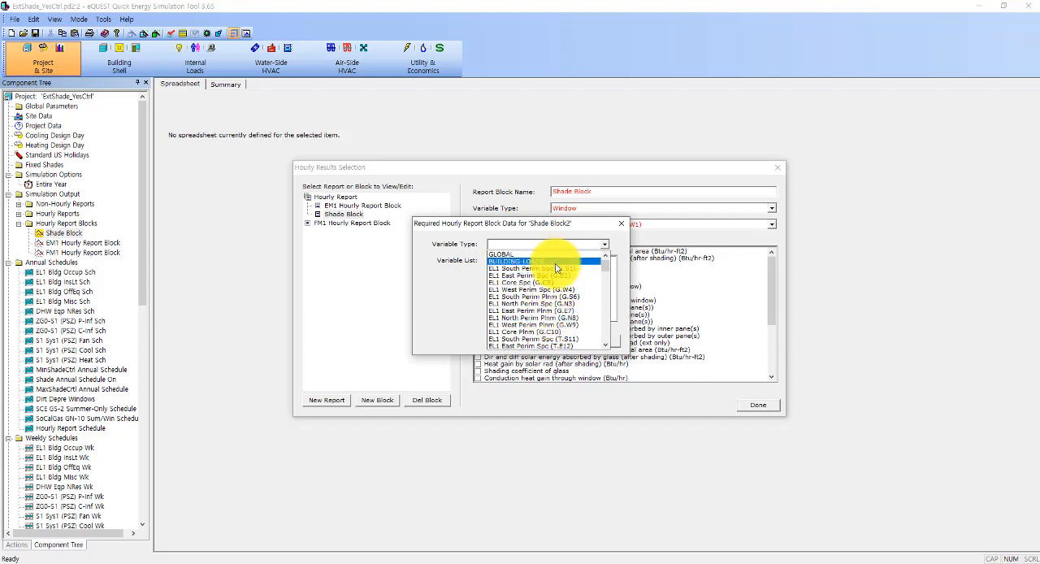
pyautogui.scroll(-5, 557, 297)
pyautogui.scroll(-5, 558, 300)
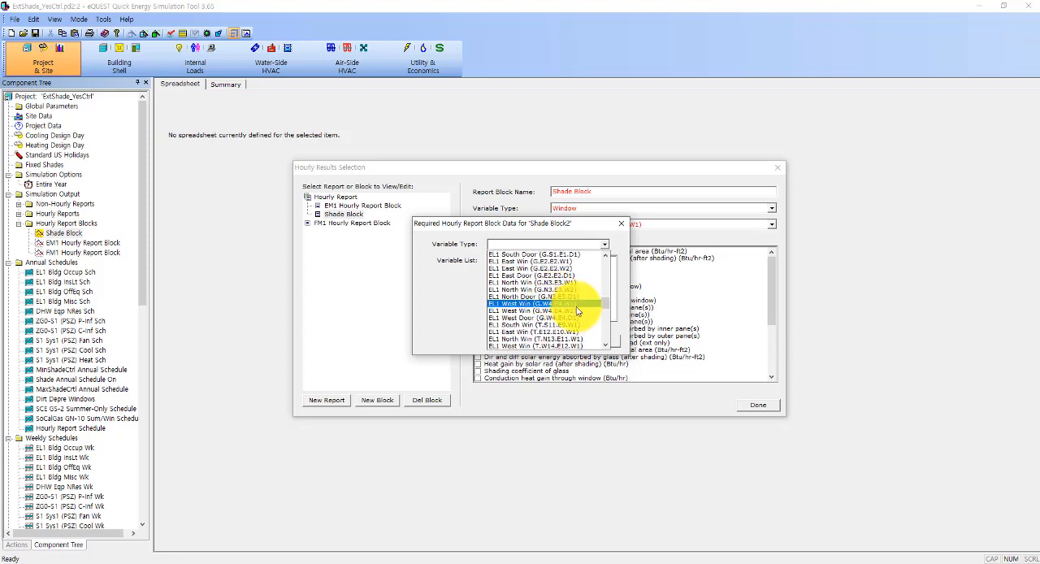
pyautogui.moveTo(605, 305)
pyautogui.mouseDown()
pyautogui.moveTo(604, 339)
pyautogui.moveTo(603, 304)
pyautogui.mouseUp()
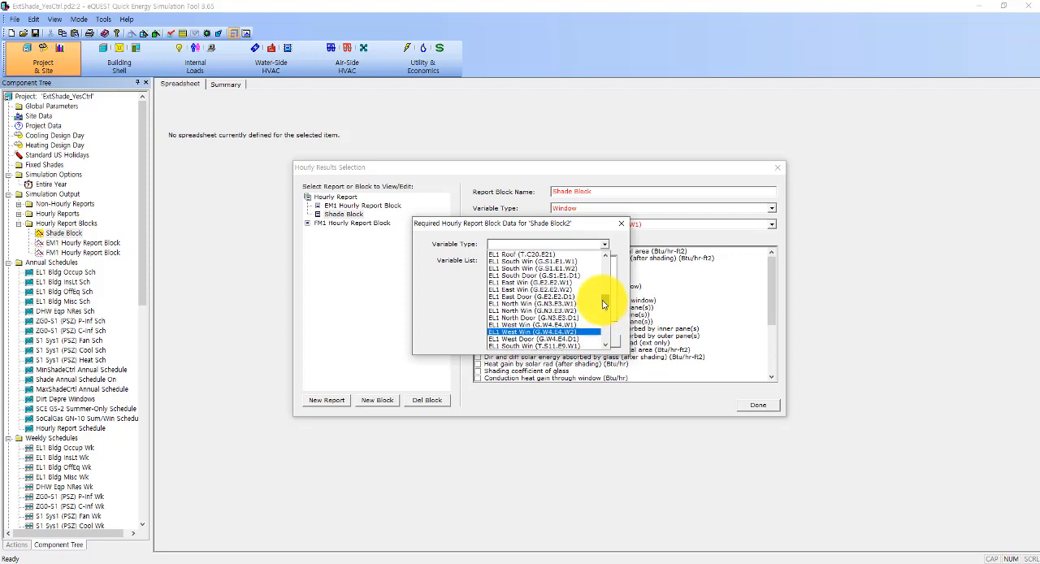
pyautogui.scroll(1, 556, 317)
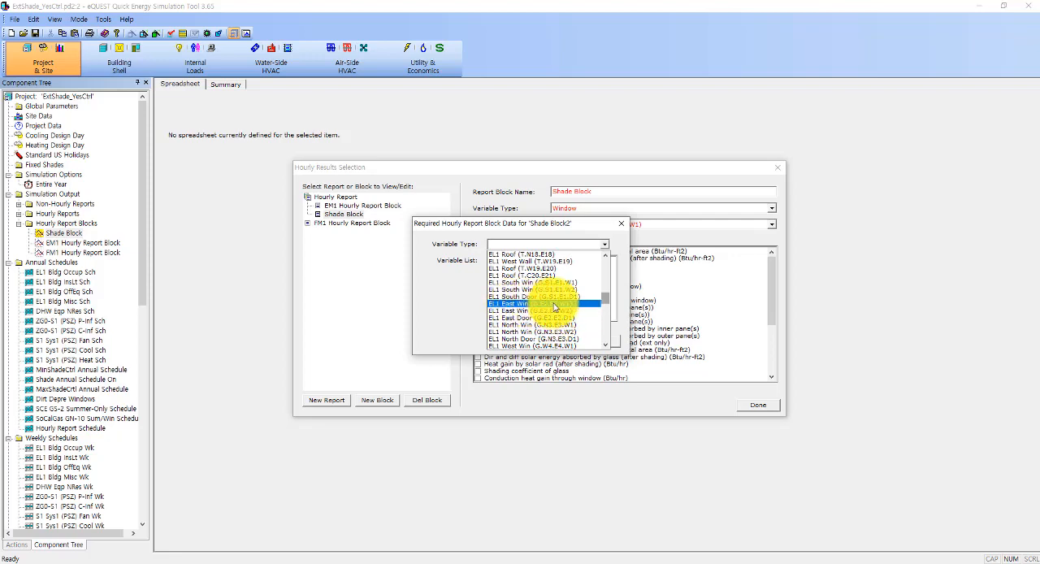
pyautogui.click(555, 305)
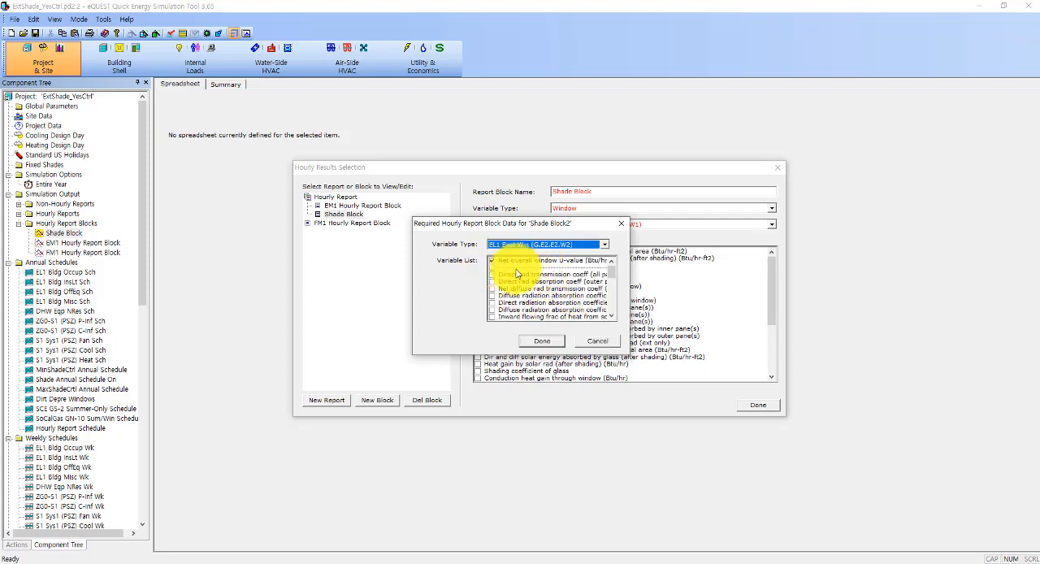
pyautogui.click(538, 342)
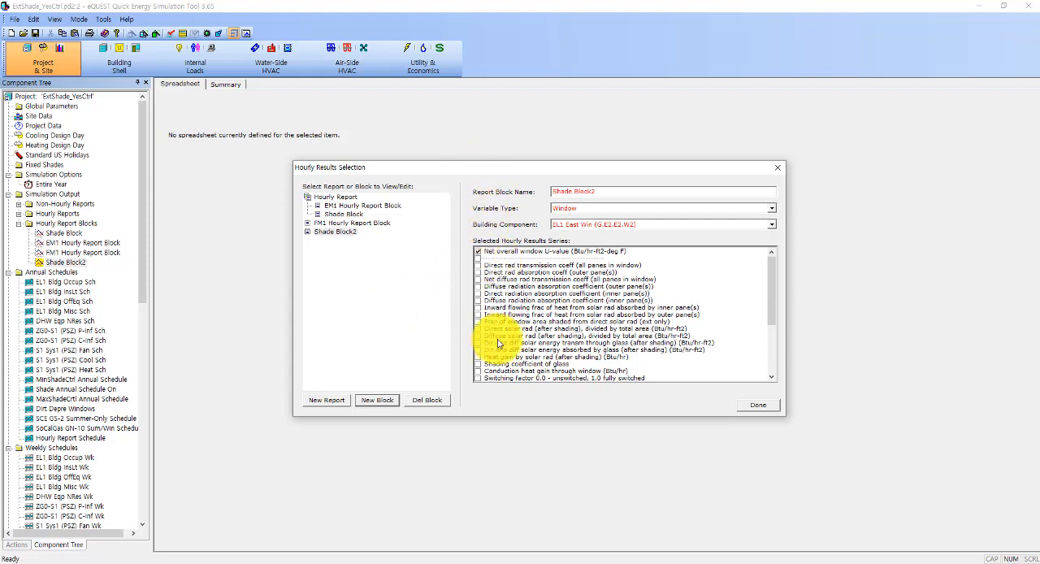
# Step: Add the shading device status series to the hourly results selected in Shade Block
pyautogui.click(343, 215)
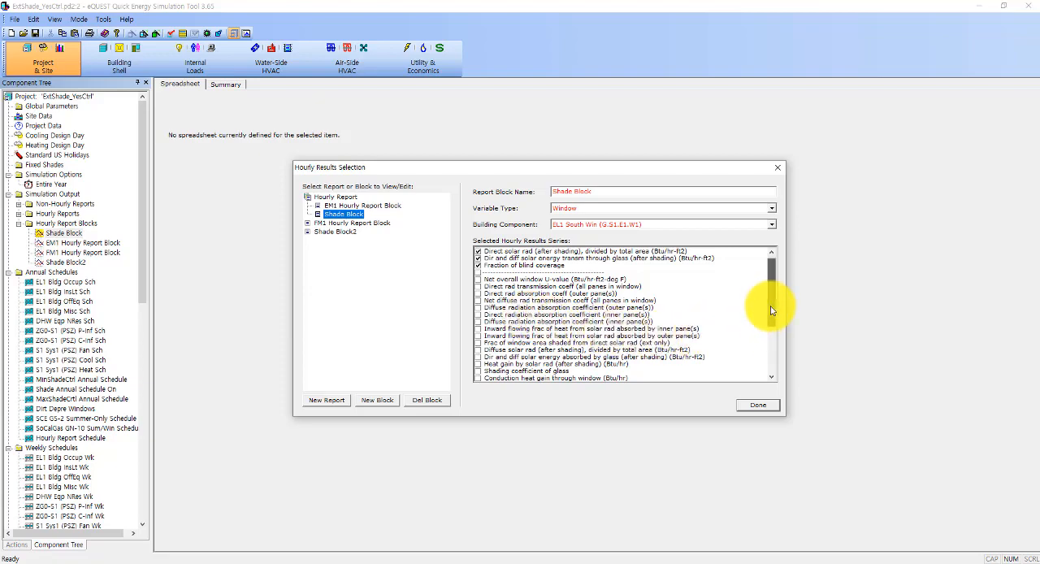
pyautogui.moveTo(772, 309); pyautogui.dragTo(771, 318)
pyautogui.scroll(-2, 553, 366)
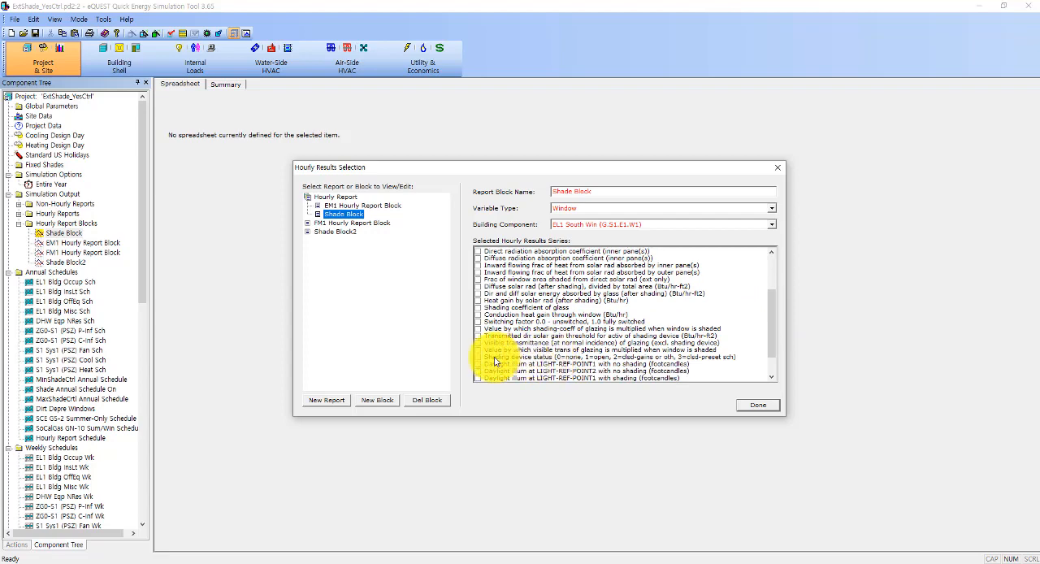
pyautogui.click(479, 357)
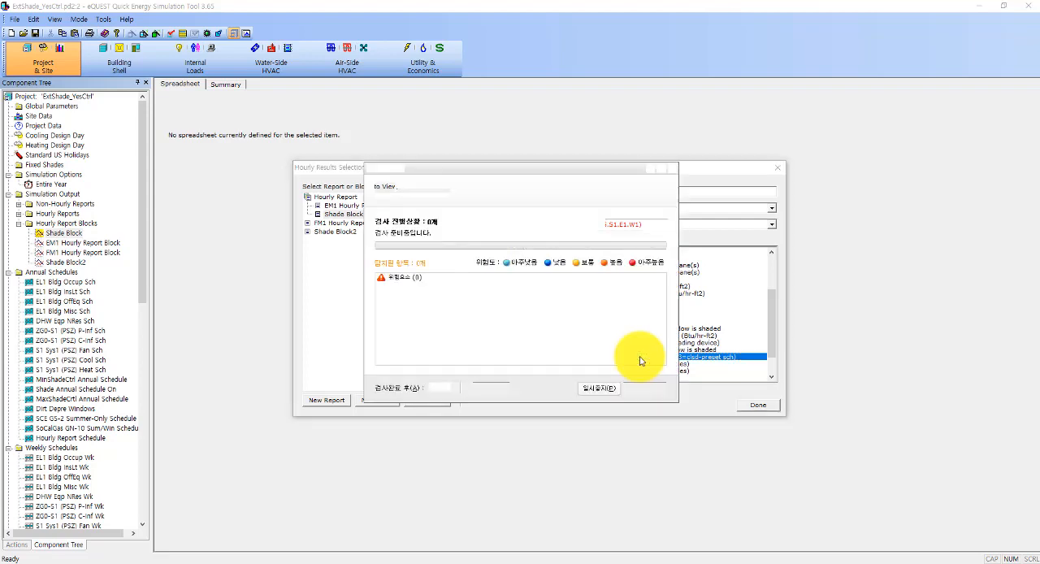
# Step: Stop the antivirus quick scan that interrupts the work and close its window
pyautogui.click(640, 391)
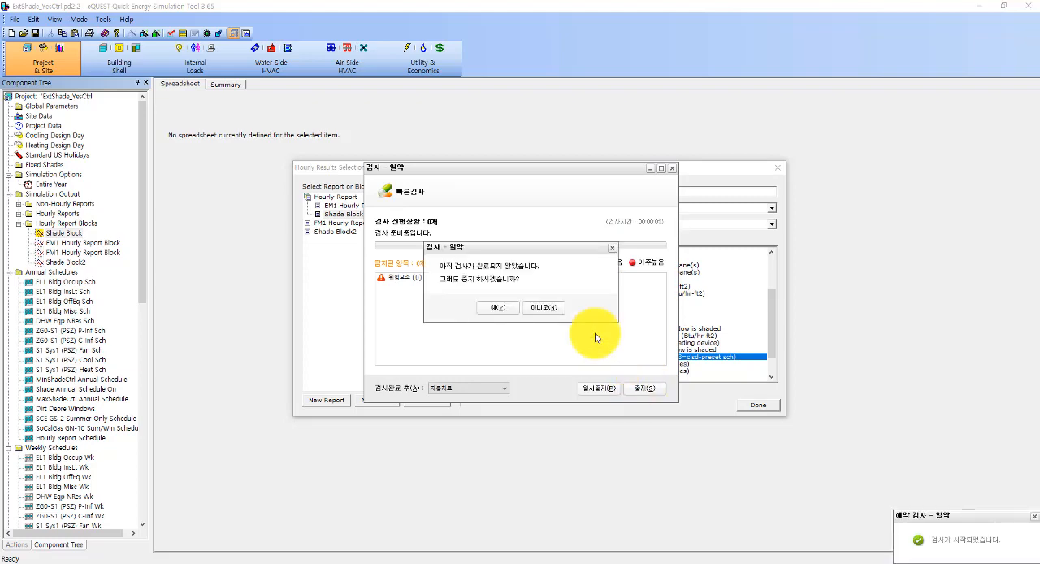
pyautogui.click(506, 309)
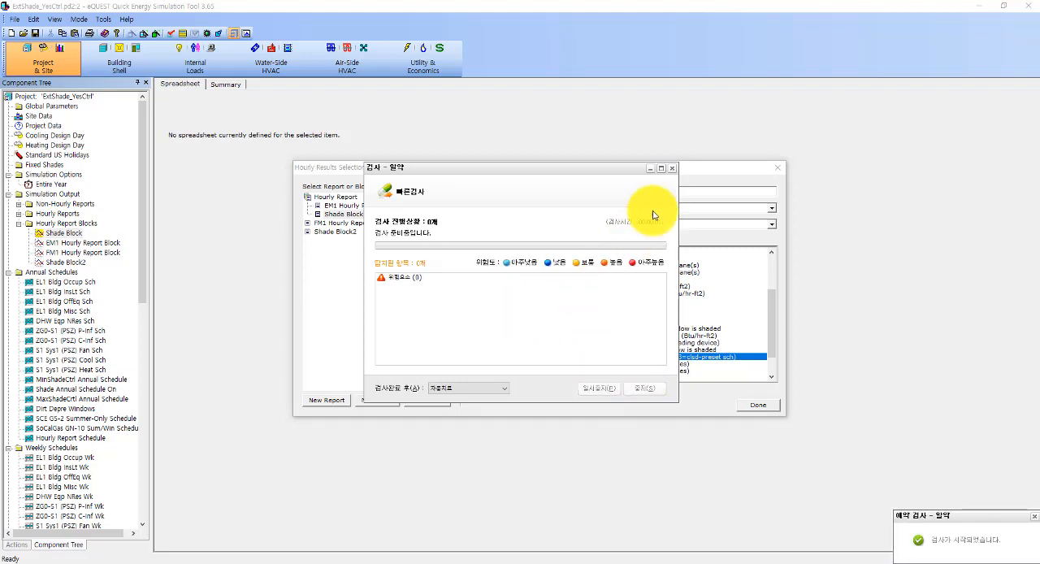
pyautogui.click(674, 169)
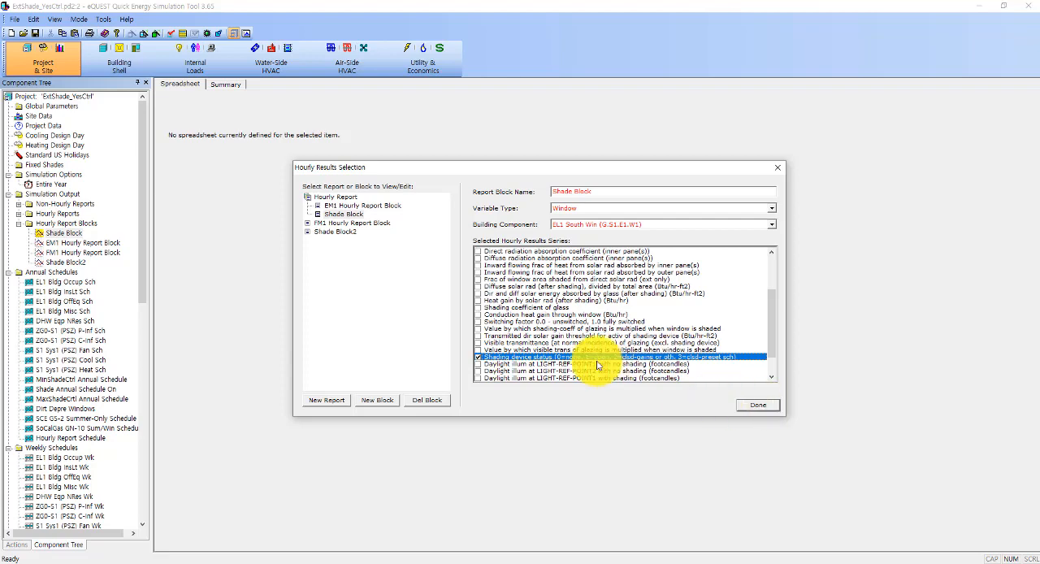
# Step: Try assigning Shade Block2 to Hourly Report, remove it again, and close the hourly results selection
pyautogui.click(349, 199)
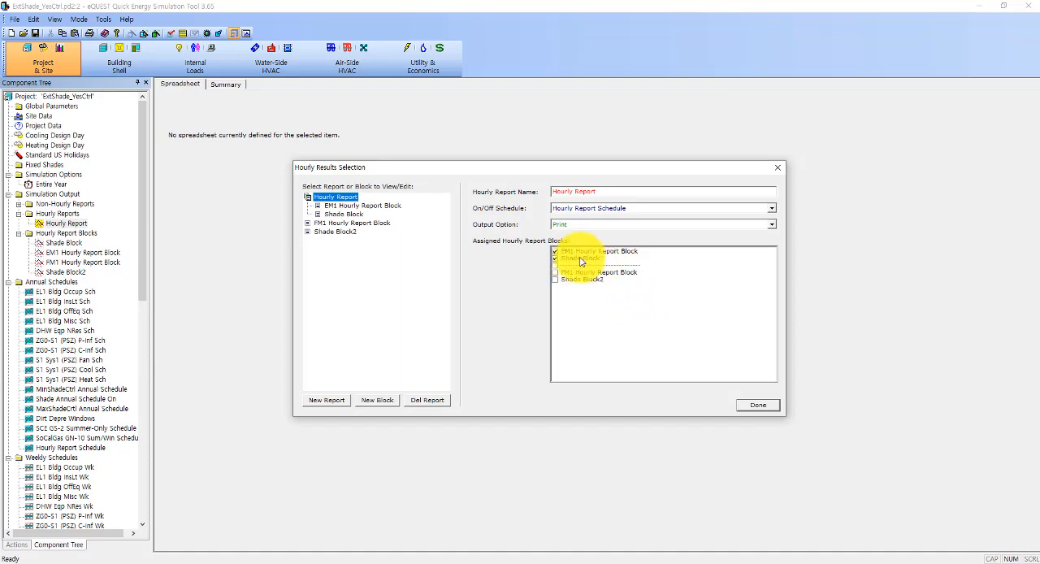
pyautogui.click(555, 278)
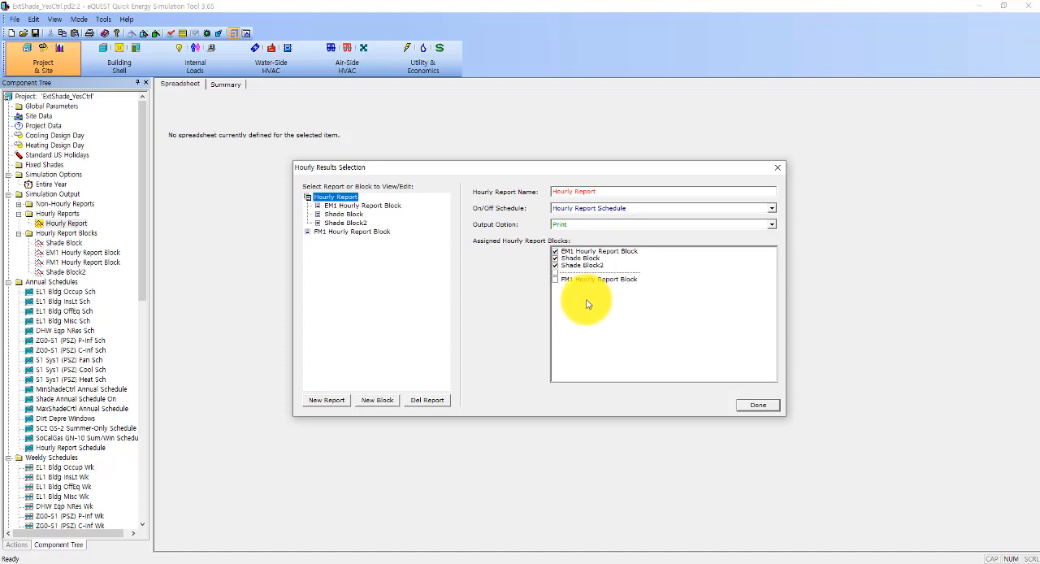
pyautogui.click(556, 267)
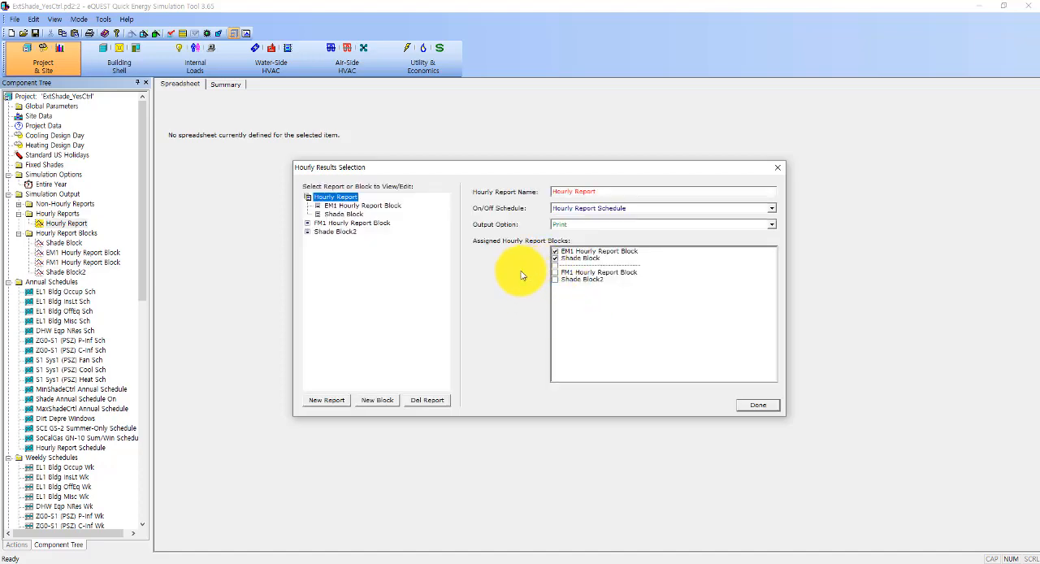
pyautogui.click(761, 406)
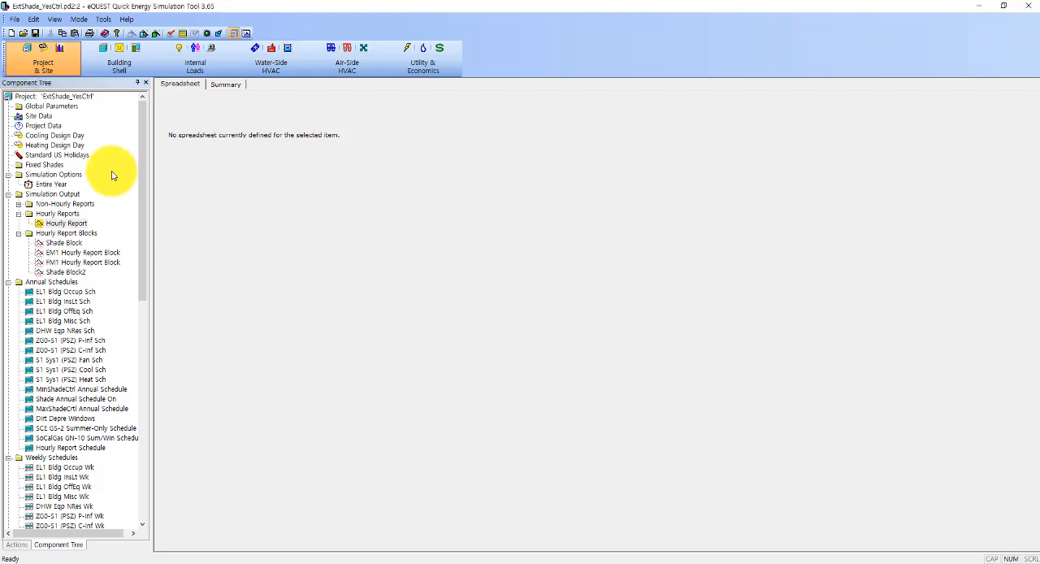
# Step: Switch to the Building Shell module and open the properties of ground-floor window EL1 South Win (G.S1.E1.W1)
pyautogui.click(71, 243)
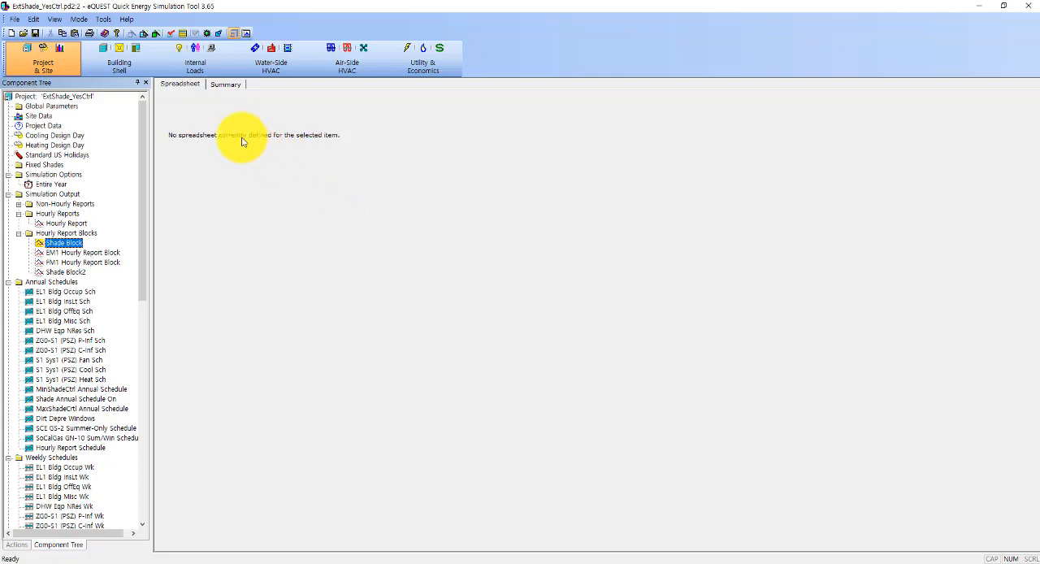
pyautogui.click(118, 58)
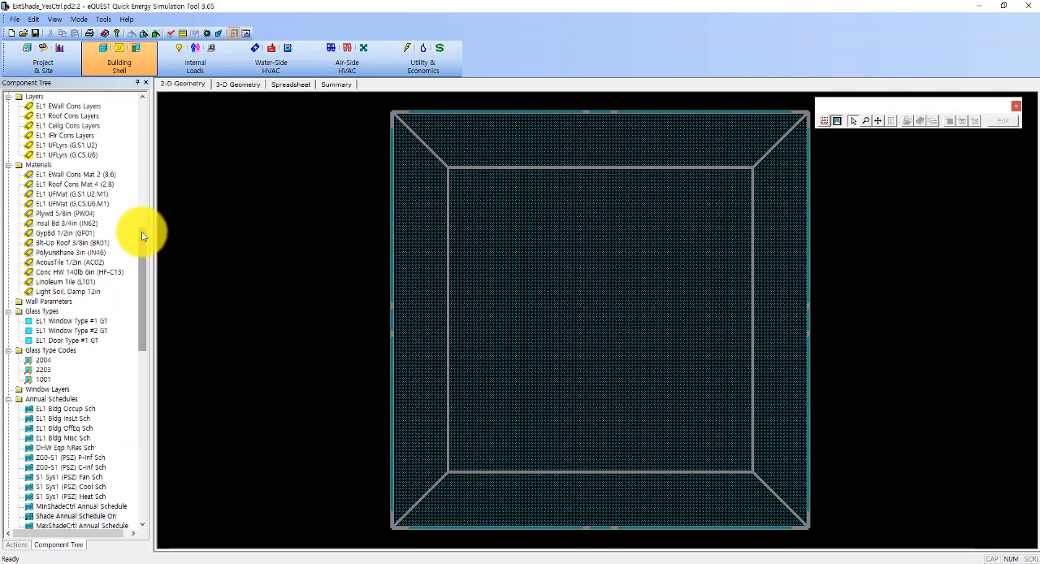
pyautogui.moveTo(144, 232); pyautogui.dragTo(149, 98)
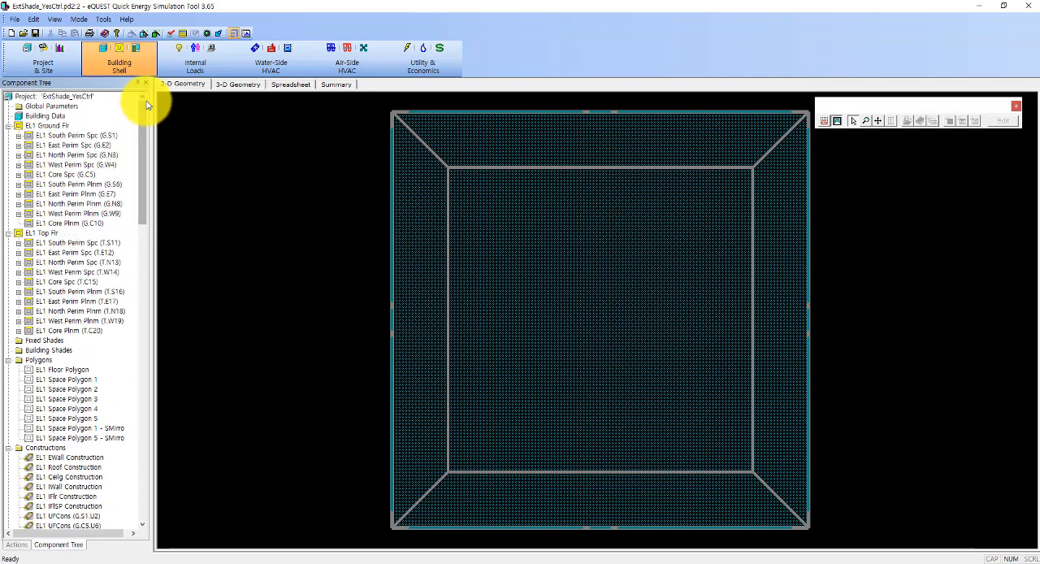
pyautogui.click(18, 136)
pyautogui.click(28, 144)
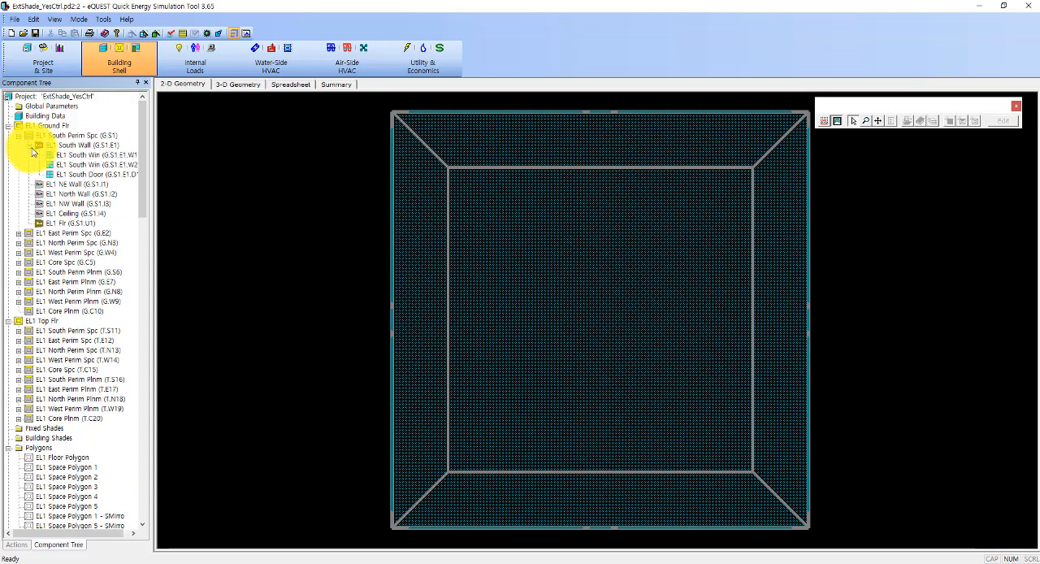
pyautogui.click(95, 155)
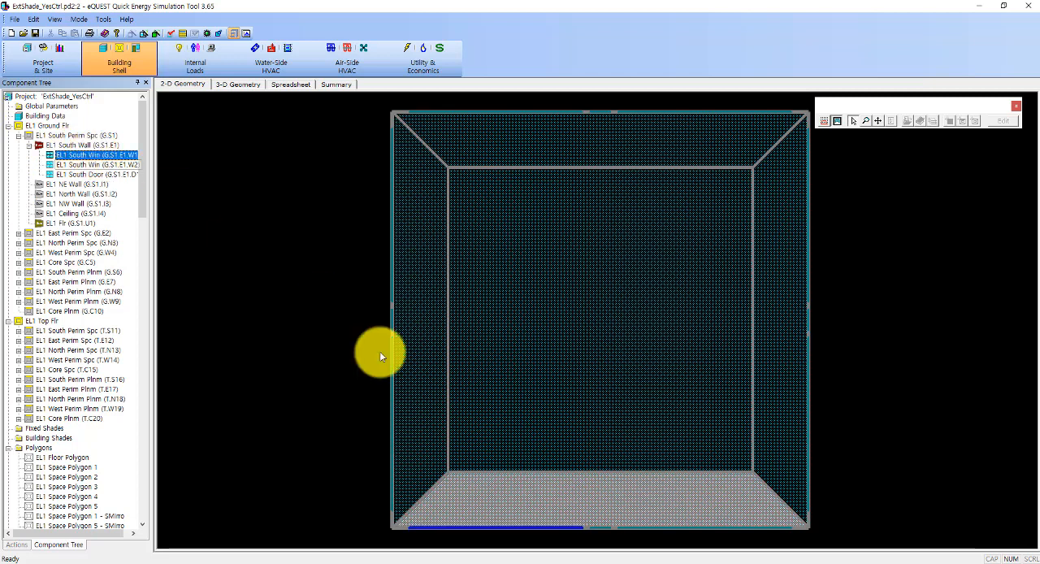
pyautogui.doubleClick(121, 155)
pyautogui.moveTo(480, 151); pyautogui.dragTo(508, 131)
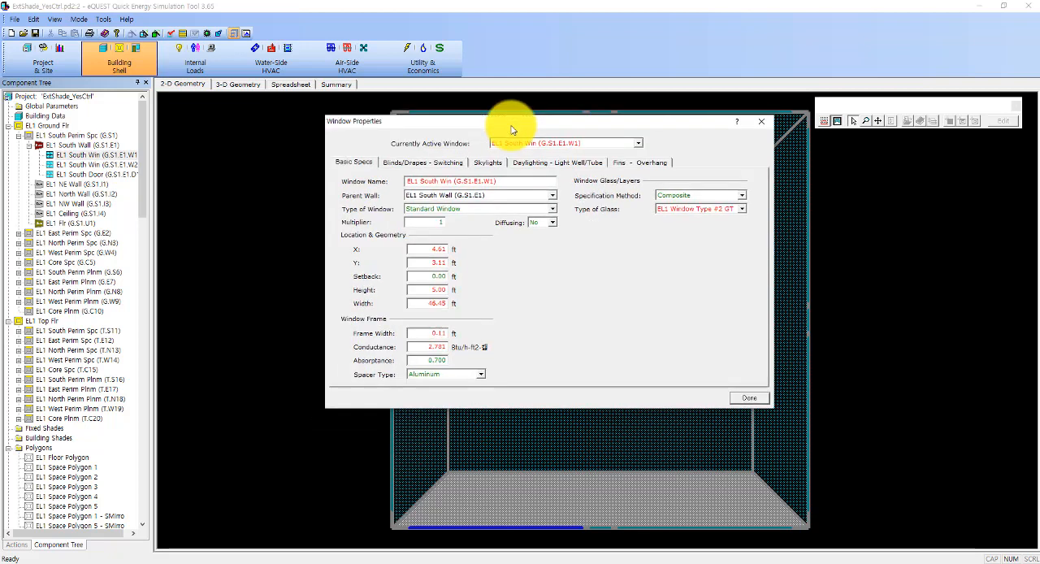
# Step: Set the south window's shade type to Movable Exterior and its maximum solar schedule to MaxShadeCrtl Annual Schedule
pyautogui.click(437, 163)
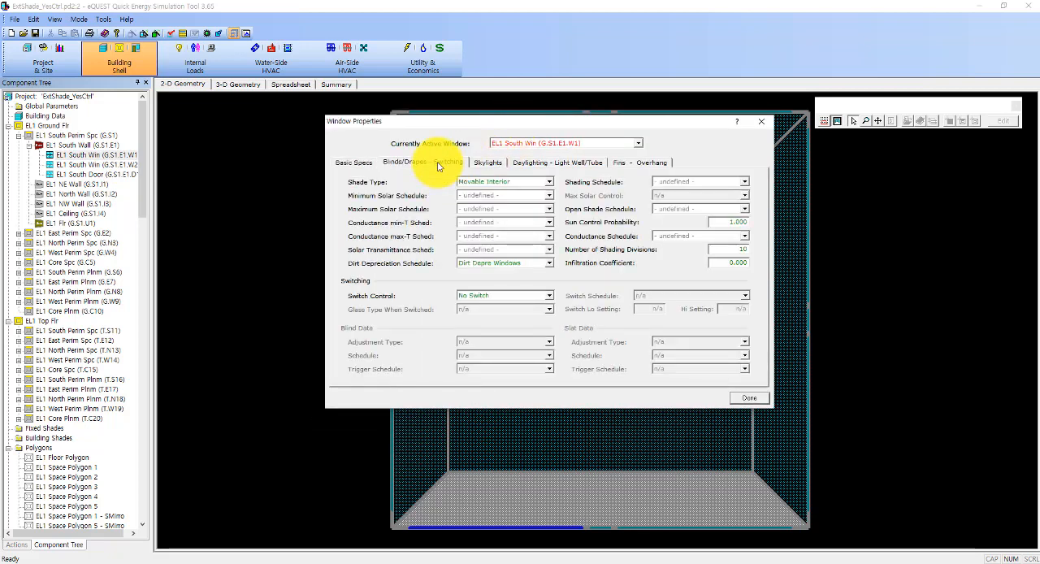
pyautogui.click(492, 181)
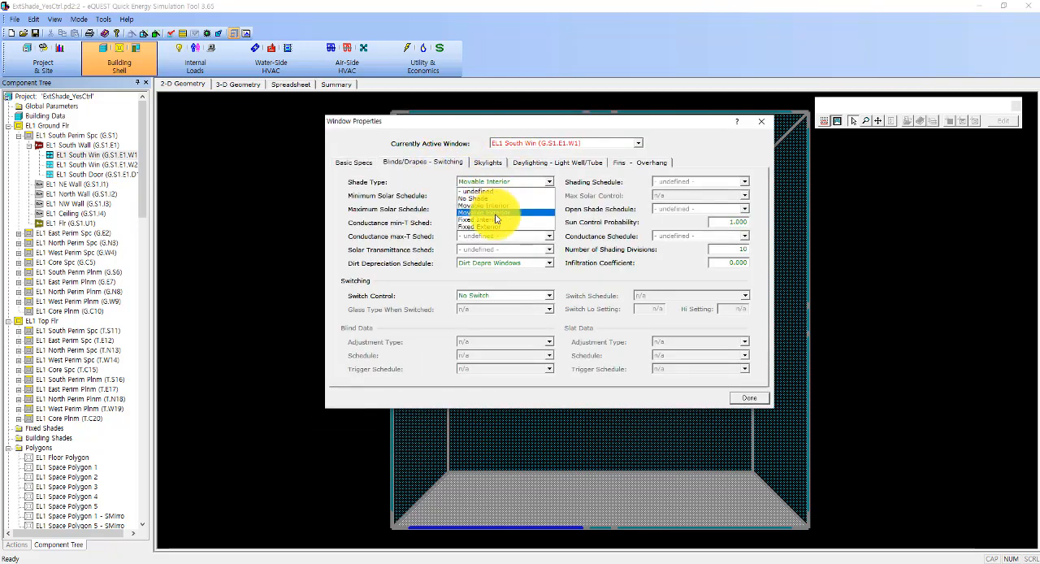
pyautogui.click(497, 213)
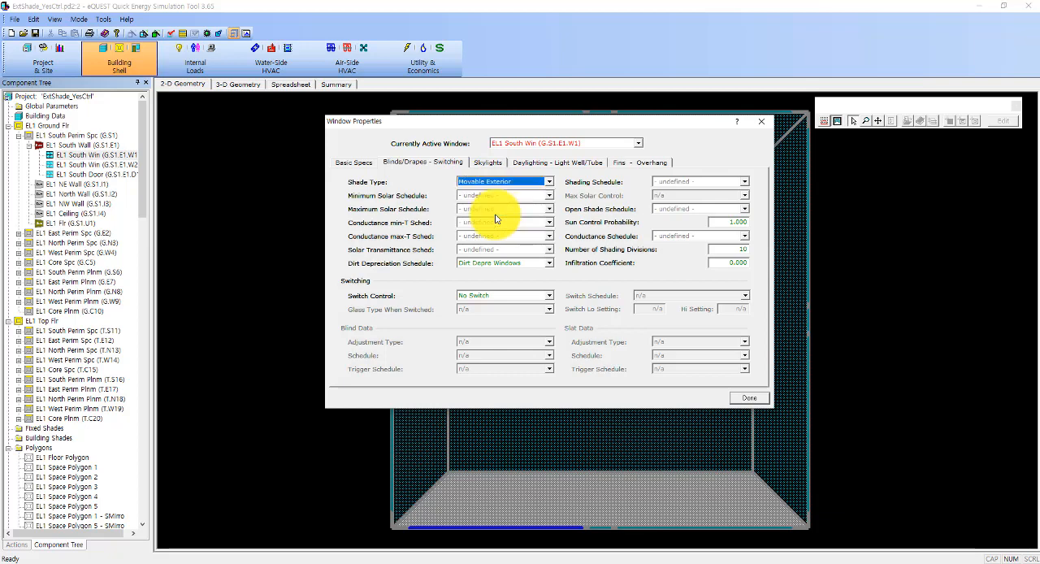
pyautogui.click(499, 210)
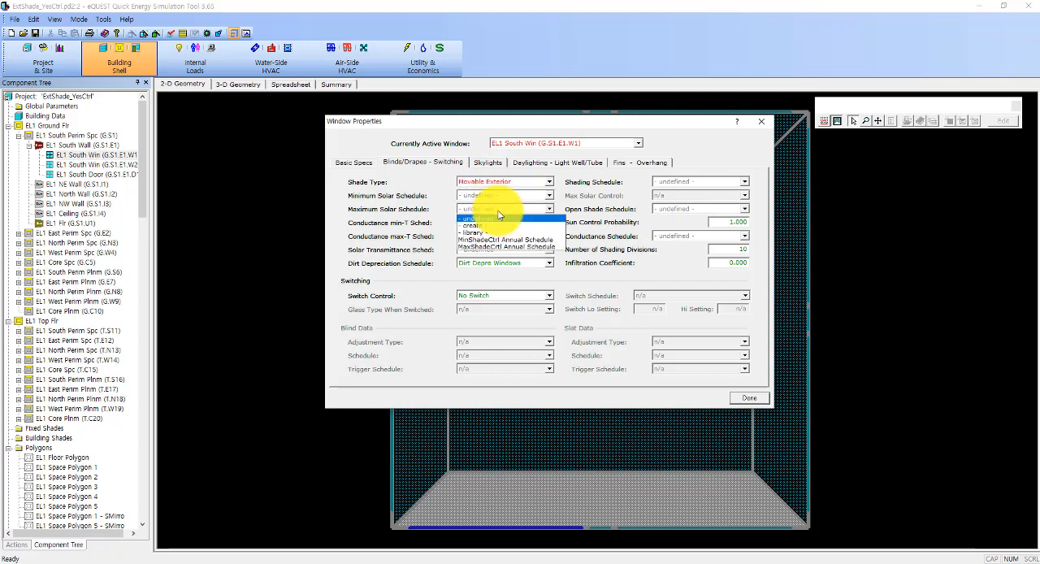
pyautogui.click(486, 252)
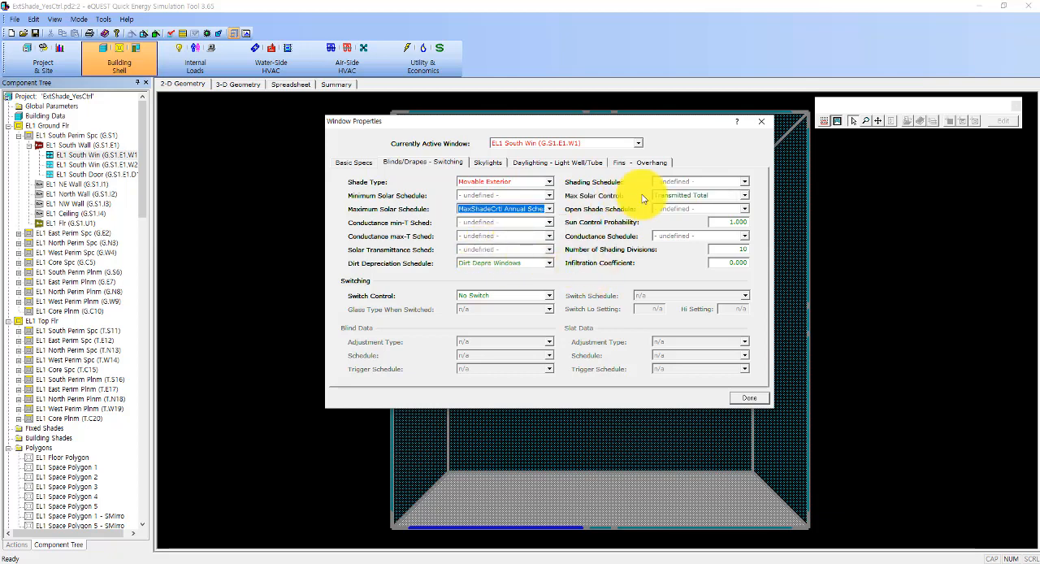
# Step: Set the south window's shading schedule to Shade Annual Schedule On and max solar control to Incident Direct, and close its properties
pyautogui.click(679, 185)
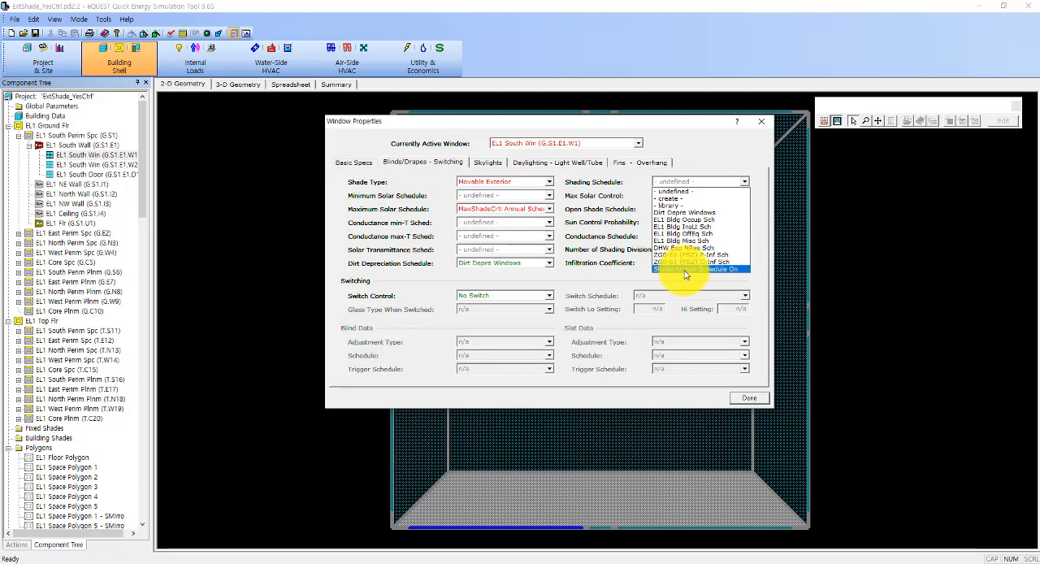
pyautogui.click(685, 269)
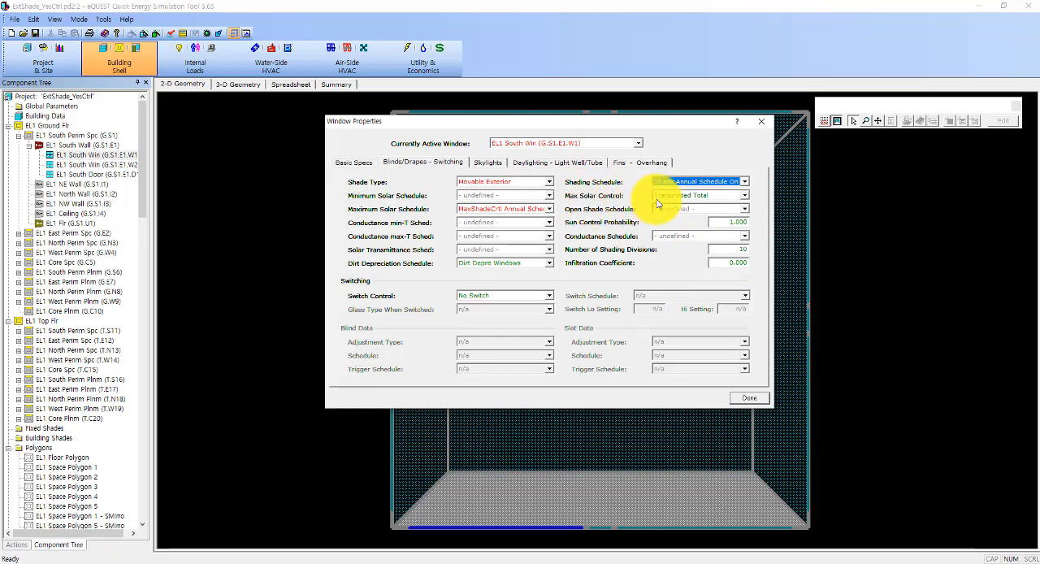
pyautogui.click(744, 197)
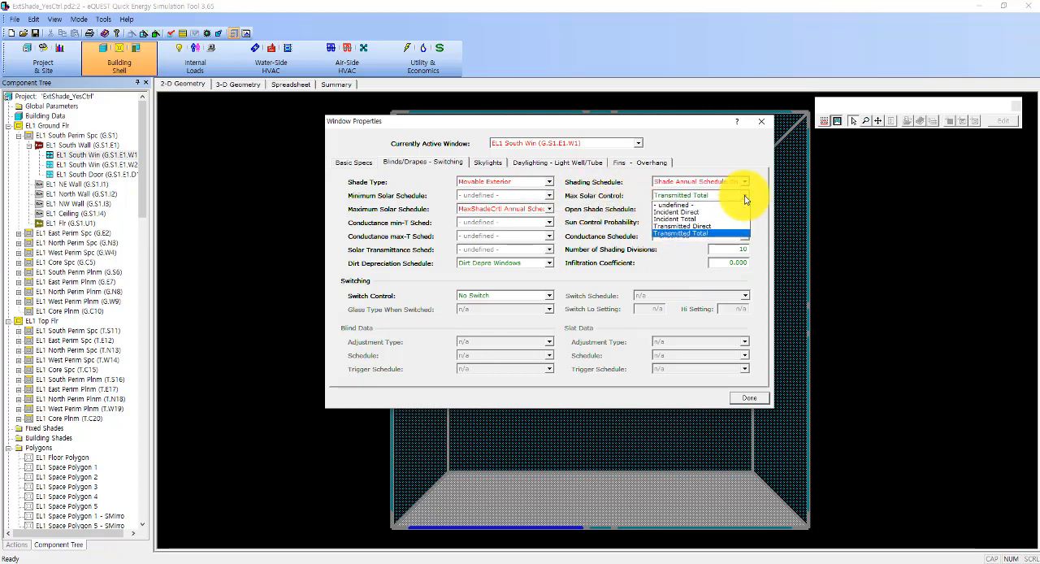
pyautogui.click(687, 213)
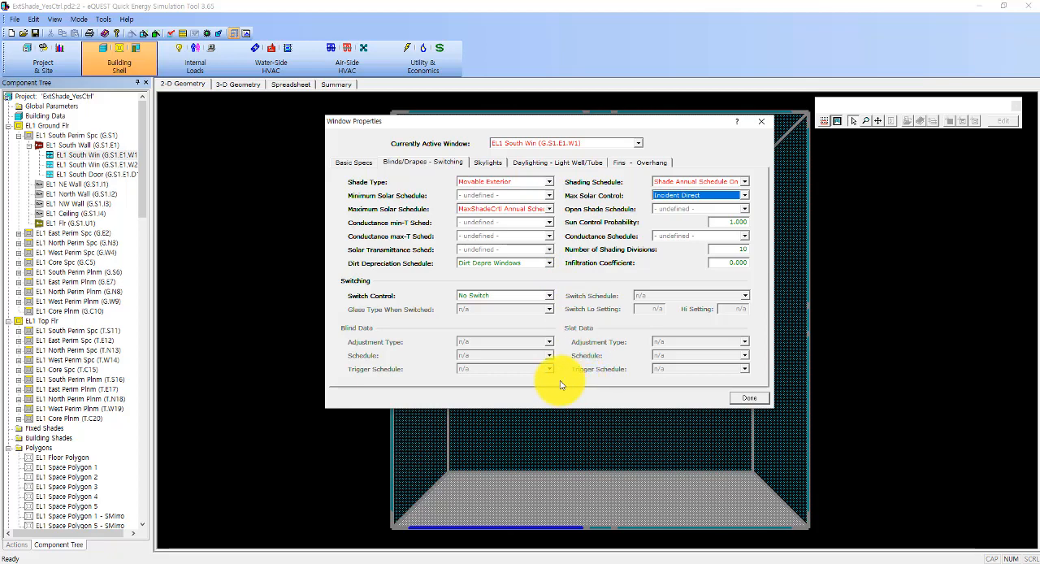
pyautogui.click(756, 398)
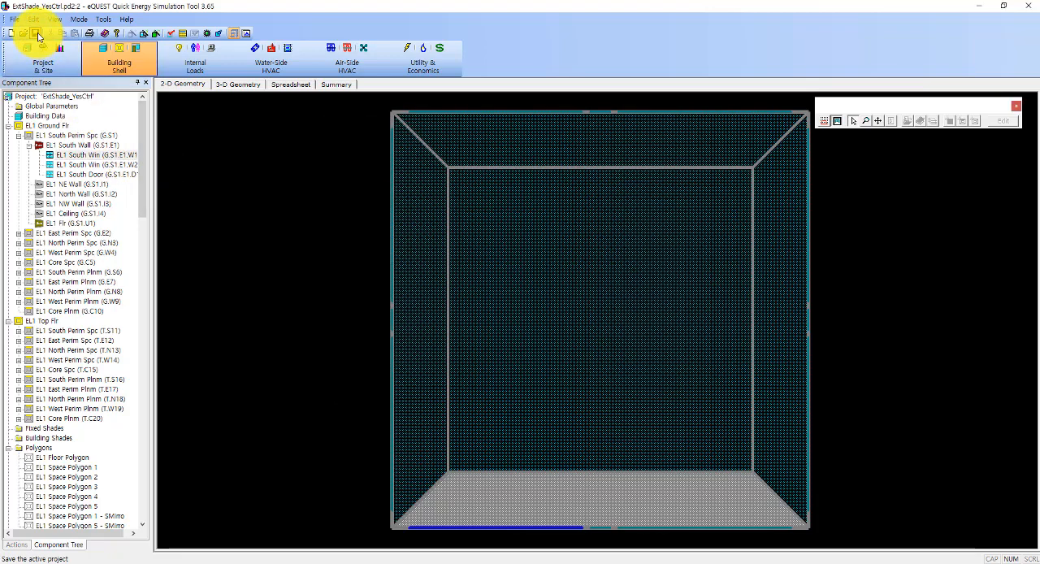
# Step: Run the building simulation and open the summary results and reports
pyautogui.click(182, 33)
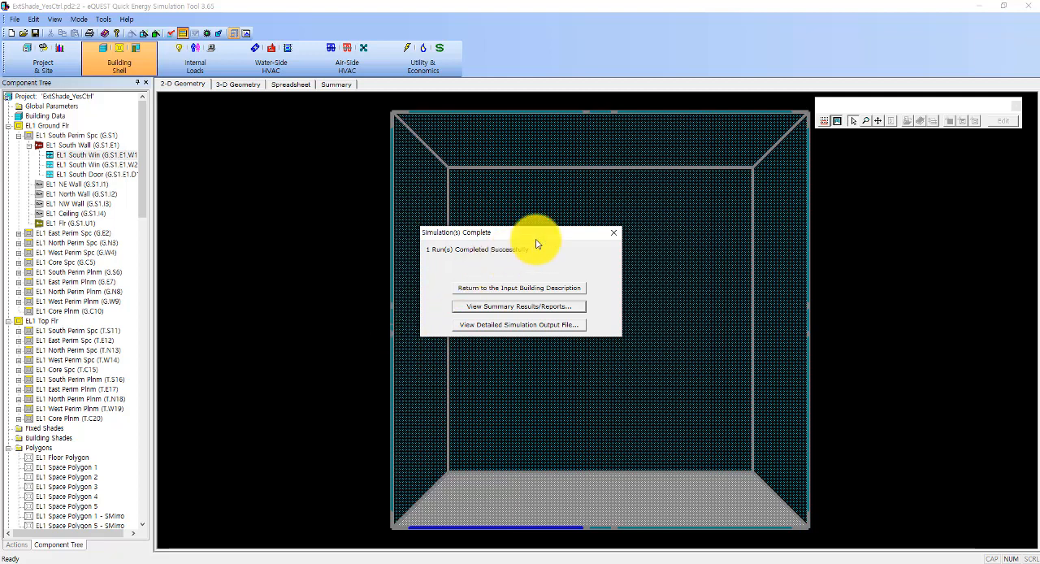
pyautogui.click(512, 308)
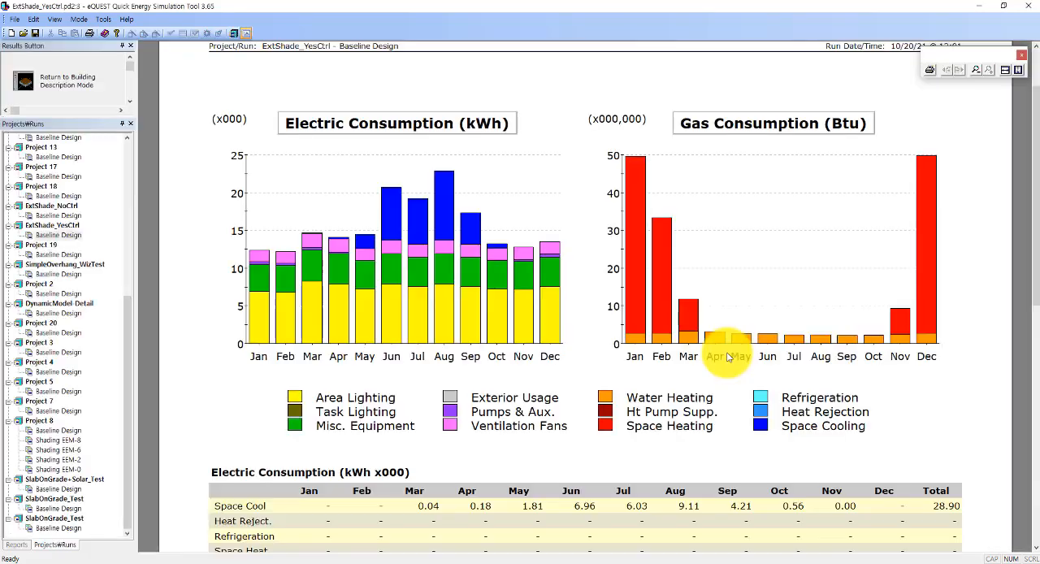
# Step: Examine the monthly electric and gas consumption tables of the ExtShade_YesCtrl baseline run
pyautogui.scroll(-5, 430, 399)
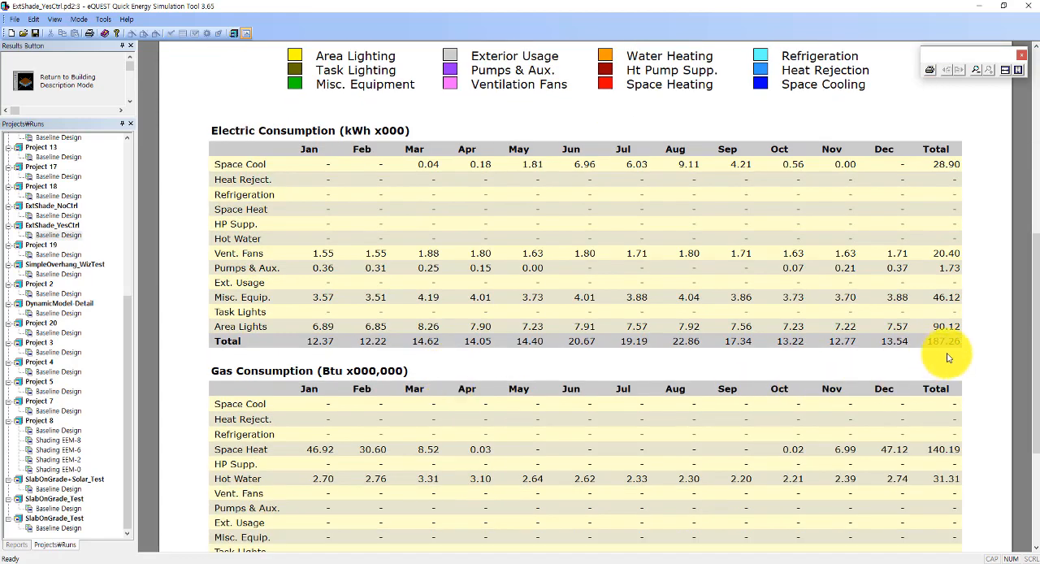
pyautogui.scroll(-3, 963, 407)
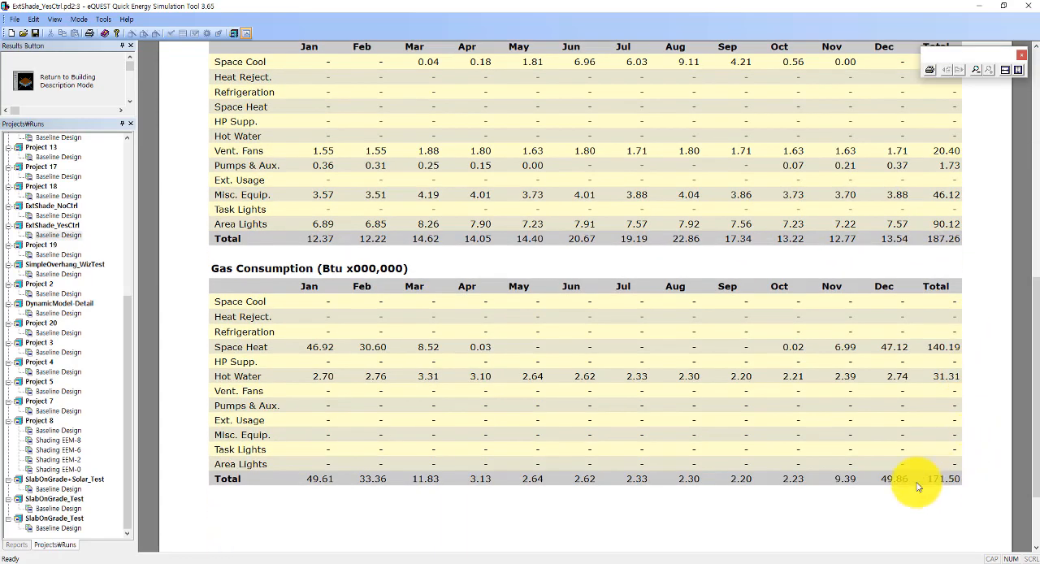
pyautogui.scroll(1, 919, 486)
pyautogui.scroll(3, 918, 486)
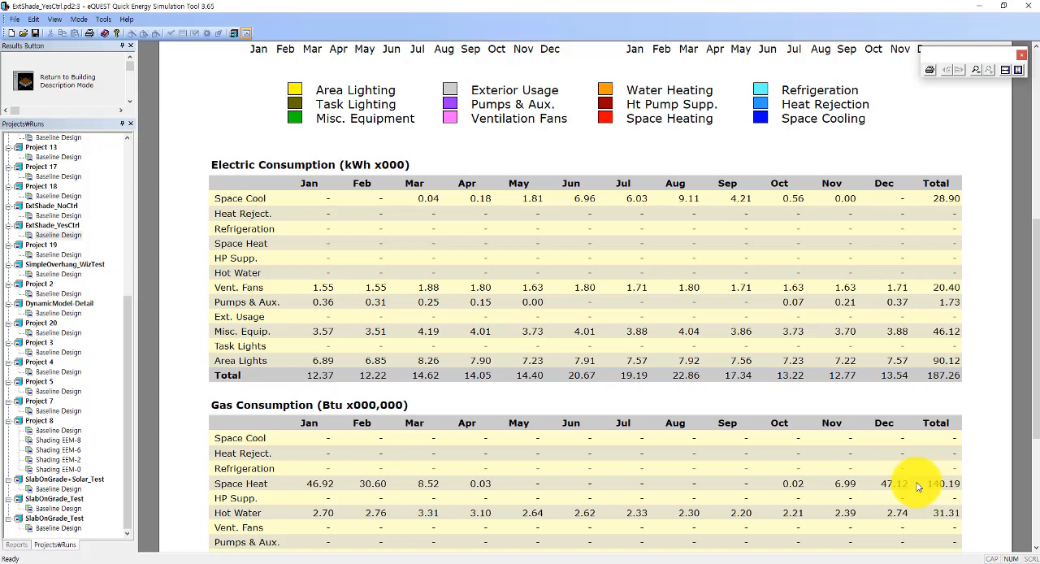
pyautogui.scroll(-2, 919, 486)
pyautogui.scroll(-2, 918, 486)
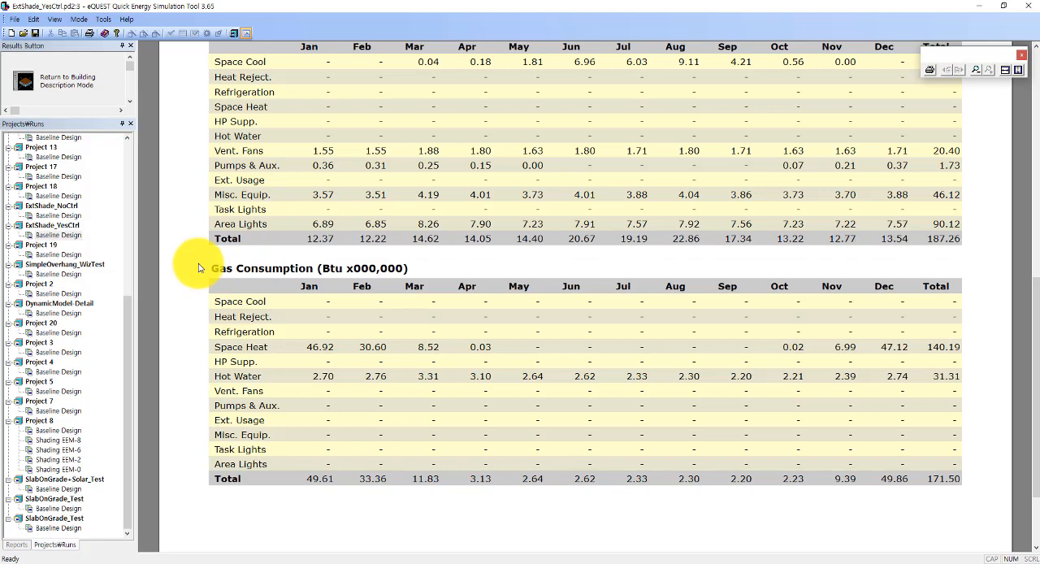
# Step: Compare the monthly consumption tables of the ExtShade_NoCtrl and ExtShade_YesCtrl baseline runs
pyautogui.scroll(1, 200, 273)
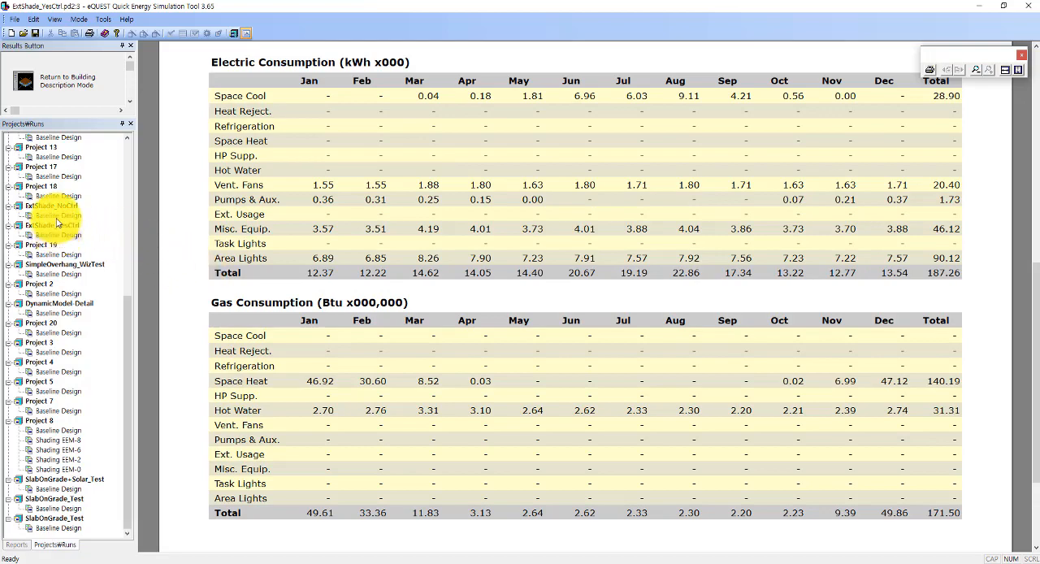
pyautogui.click(58, 215)
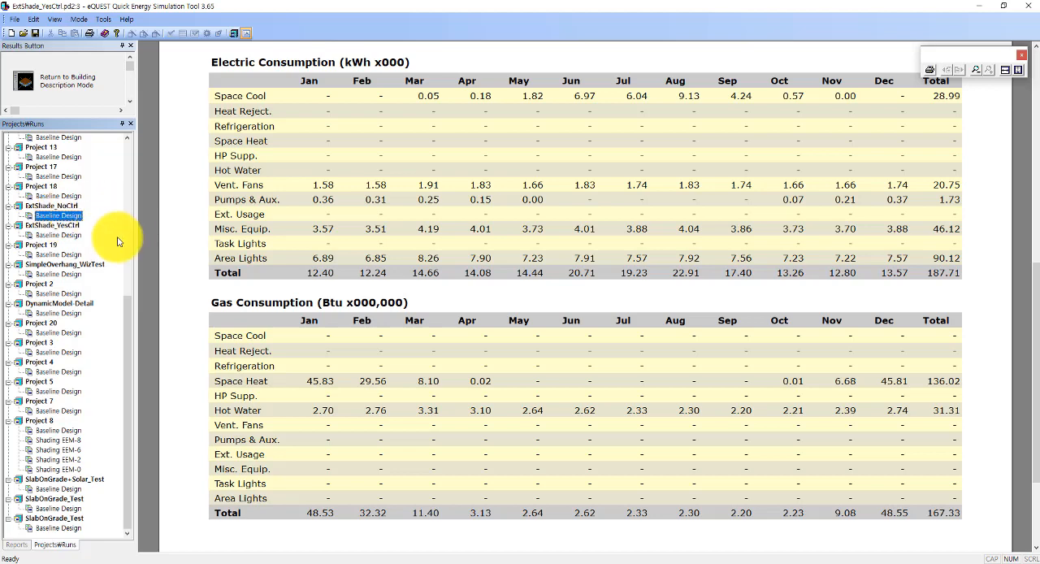
pyautogui.click(57, 235)
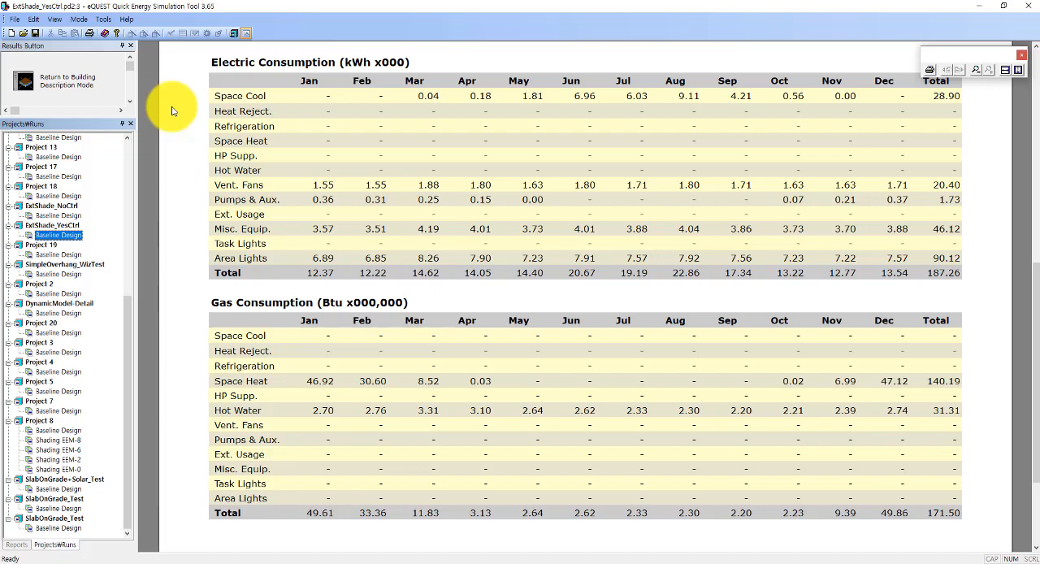
# Step: Return to the building description and open the Baseline Design run's simulation output in a maximized viewer
pyautogui.click(69, 89)
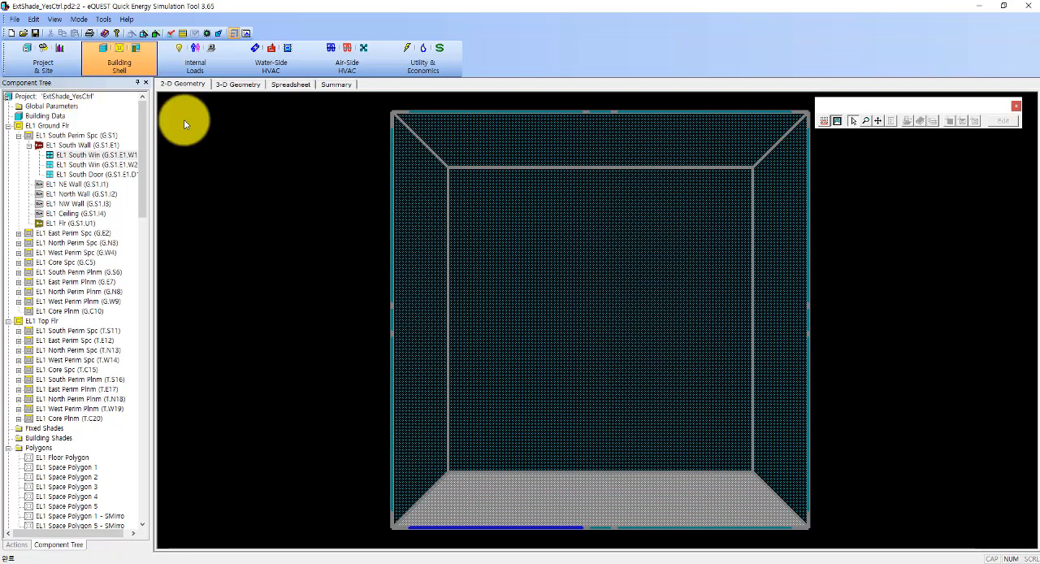
pyautogui.click(103, 20)
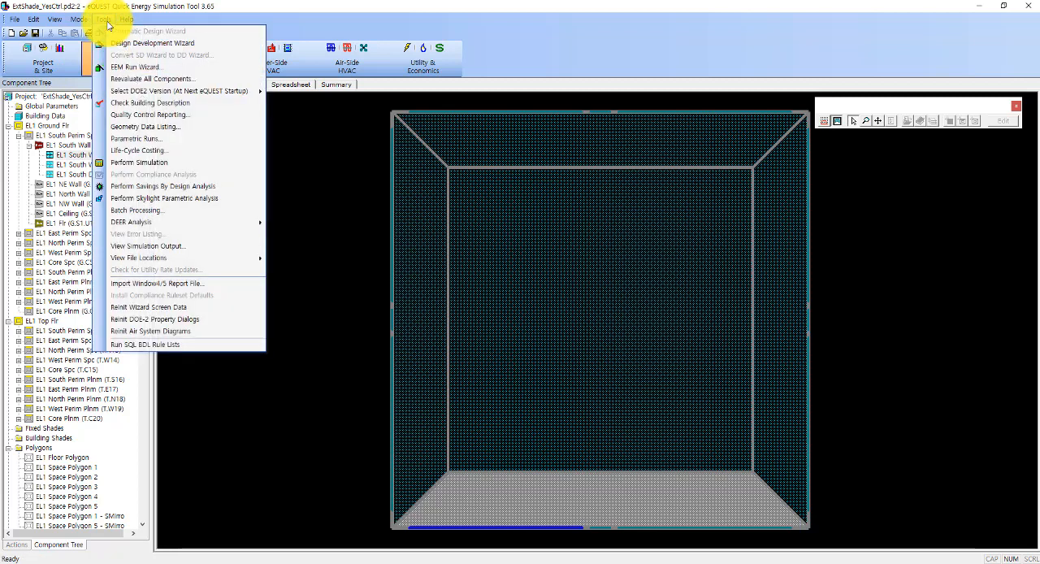
pyautogui.click(147, 247)
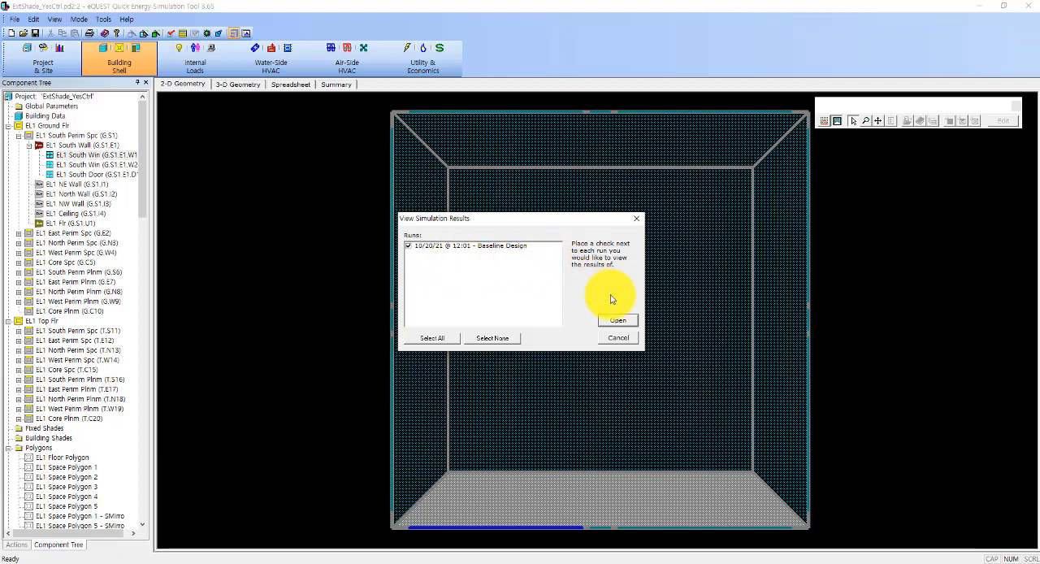
pyautogui.click(622, 319)
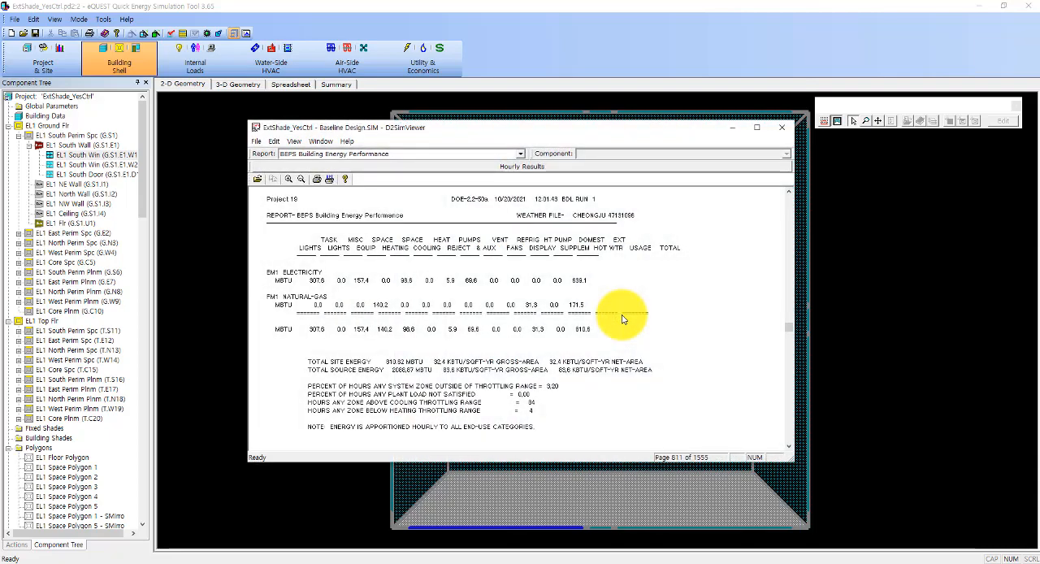
pyautogui.click(757, 128)
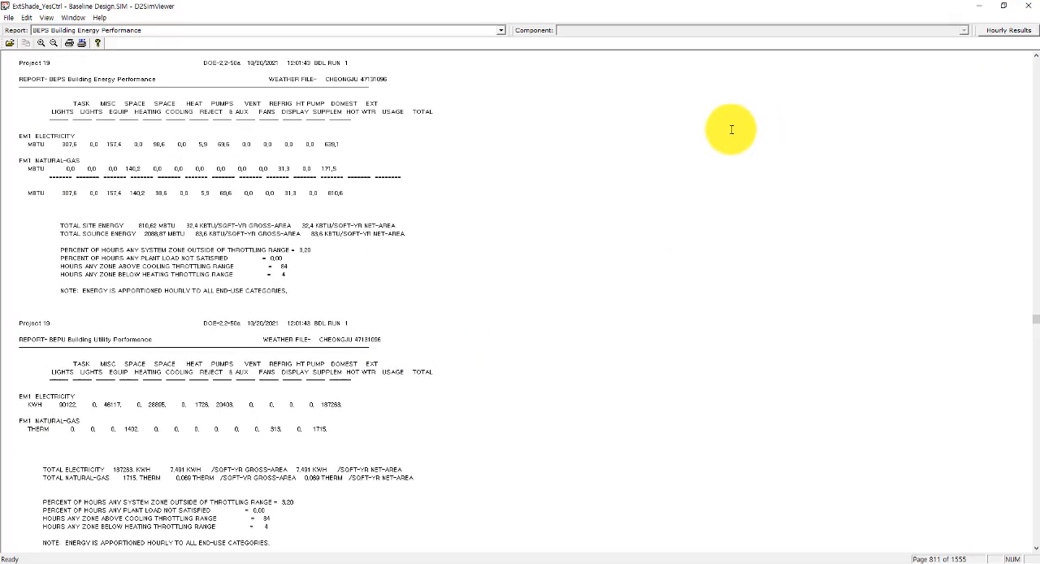
# Step: Display the Hourly Report(s) section of the simulation output and enlarge its text
pyautogui.click(311, 30)
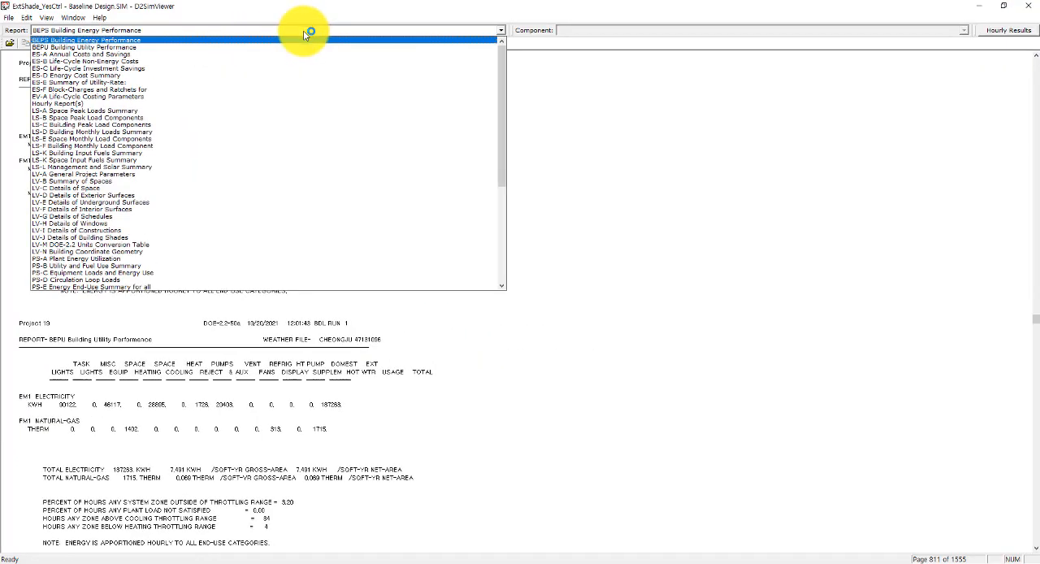
pyautogui.click(315, 104)
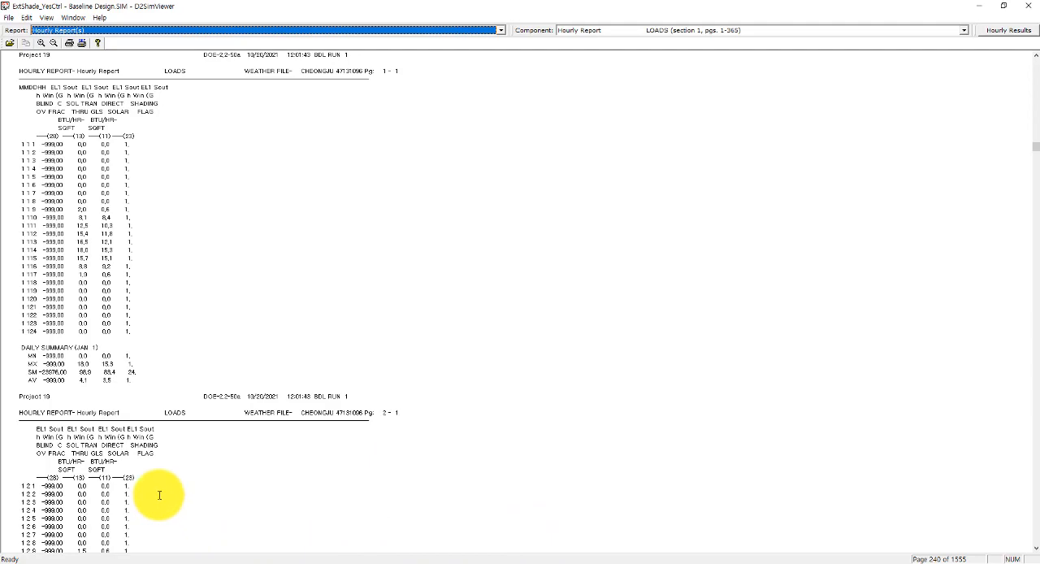
pyautogui.click(41, 43)
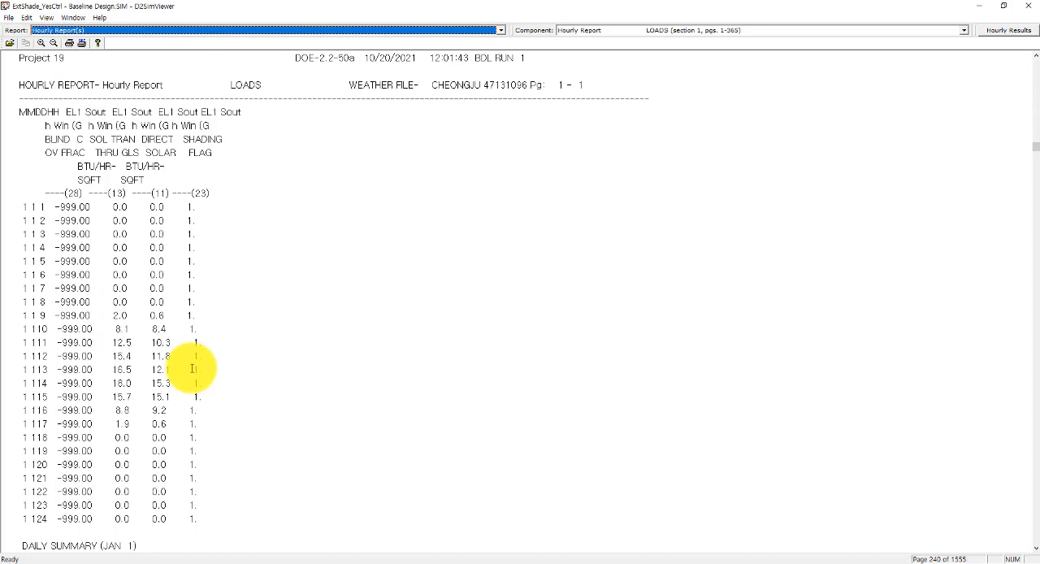
# Step: Find the January 3 page of the hourly report and examine its transmitted solar, direct solar and shading flag headings
pyautogui.scroll(-19, 191, 368)
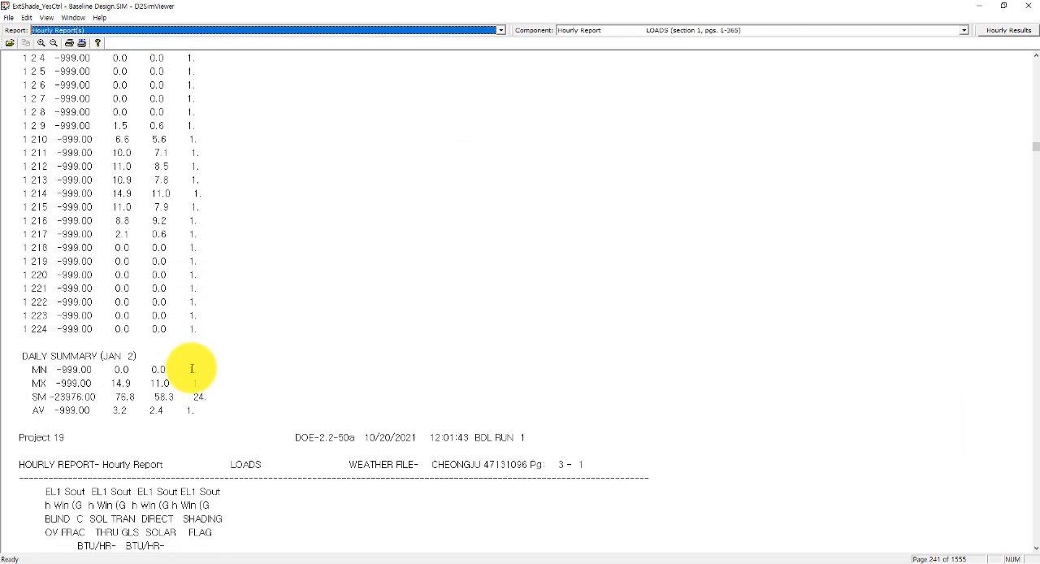
pyautogui.scroll(-20, 192, 368)
pyautogui.scroll(3, 191, 368)
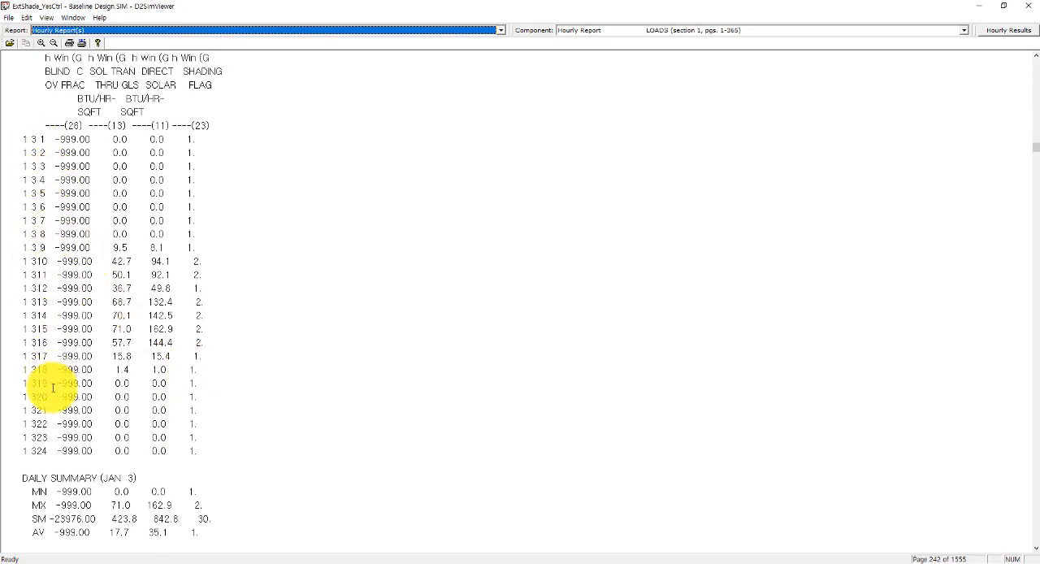
pyautogui.click(47, 452)
pyautogui.scroll(1, 43, 395)
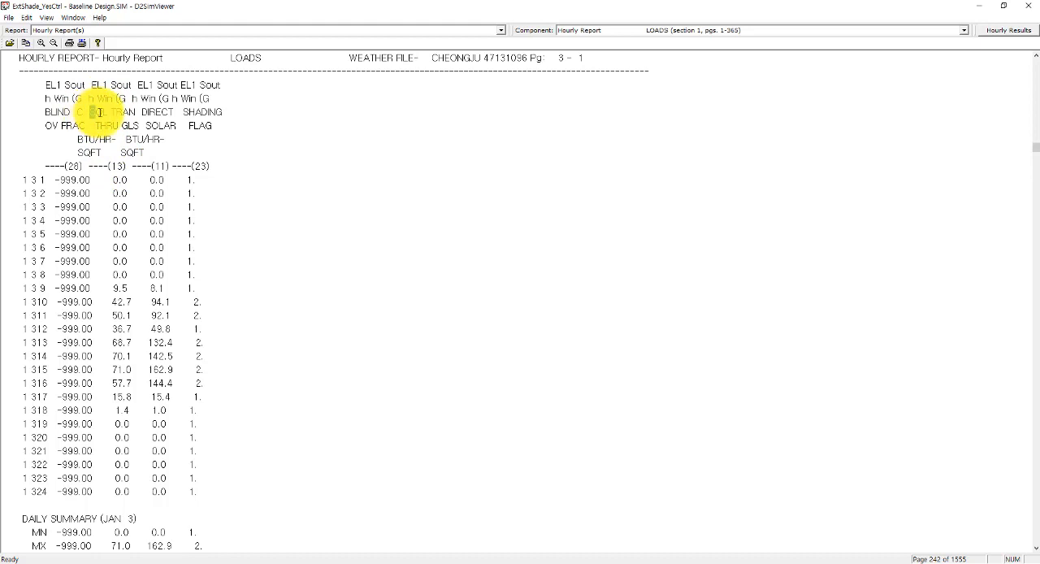
pyautogui.moveTo(89, 111); pyautogui.dragTo(109, 122)
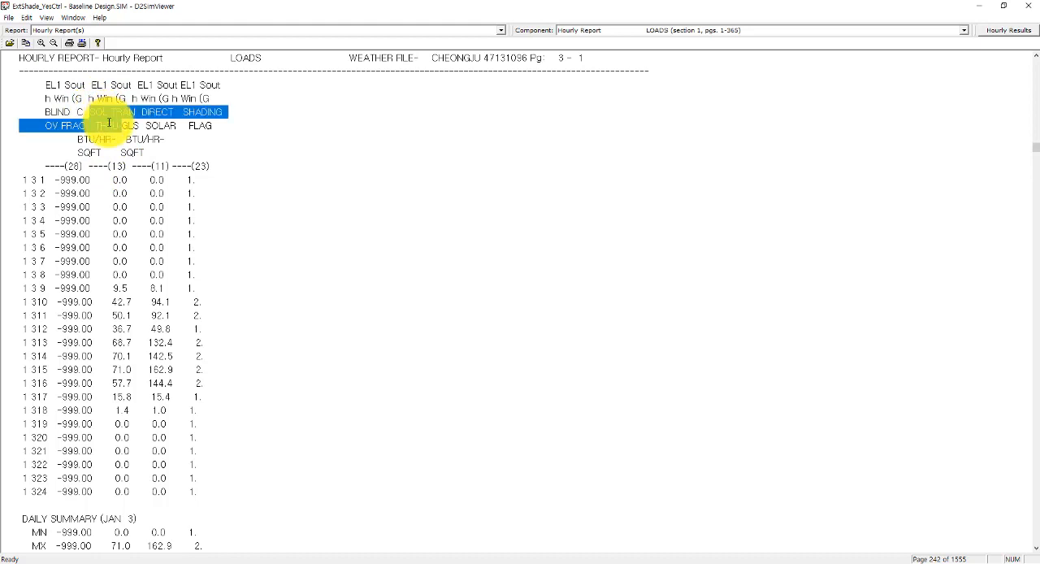
pyautogui.click(109, 122)
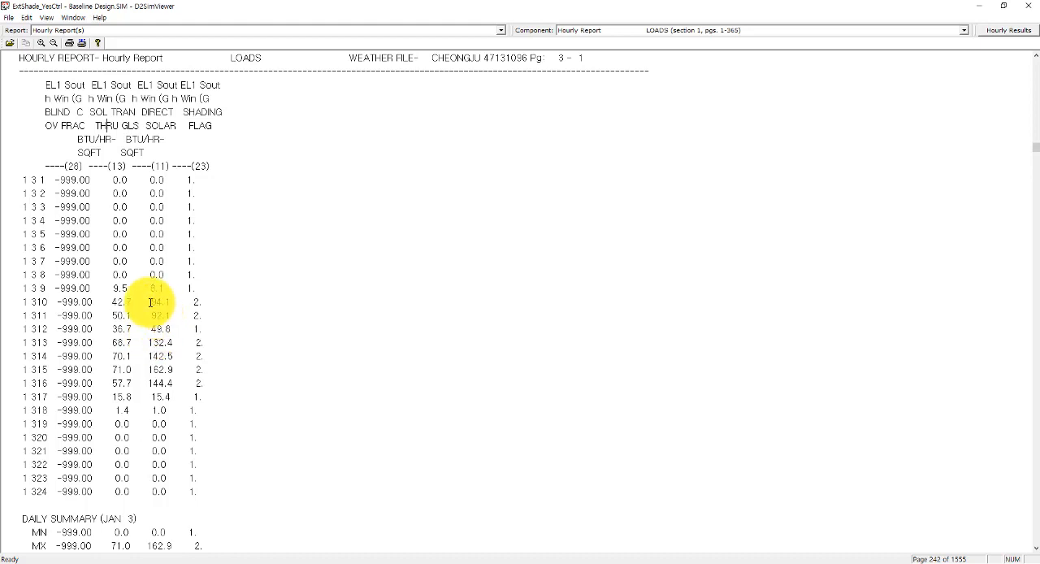
# Step: Compare the direct solar, shading flag and transmitted solar values for hour 10 on January 3
pyautogui.moveTo(148, 301); pyautogui.dragTo(171, 302)
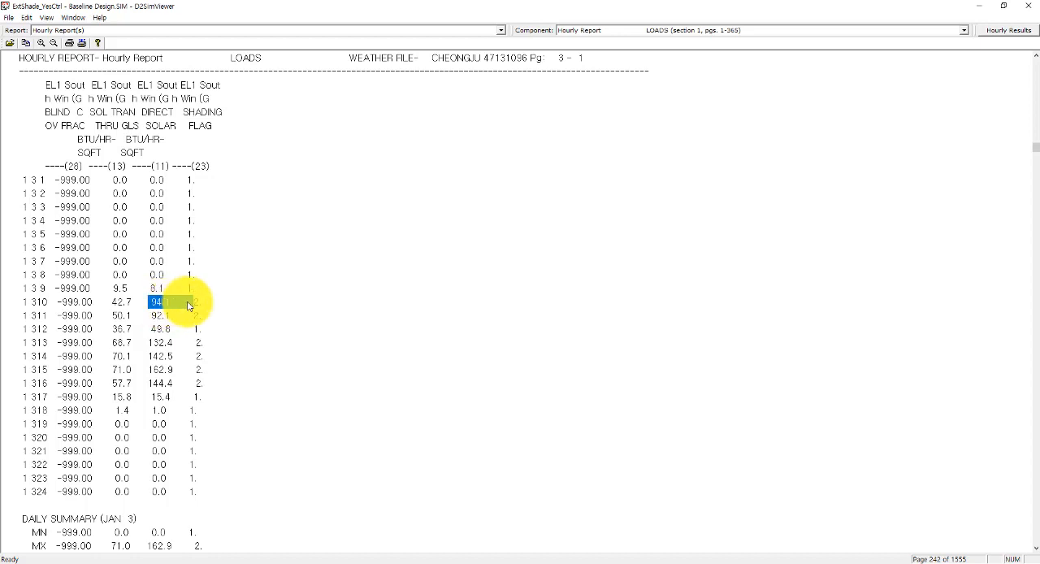
pyautogui.moveTo(191, 303); pyautogui.dragTo(202, 303)
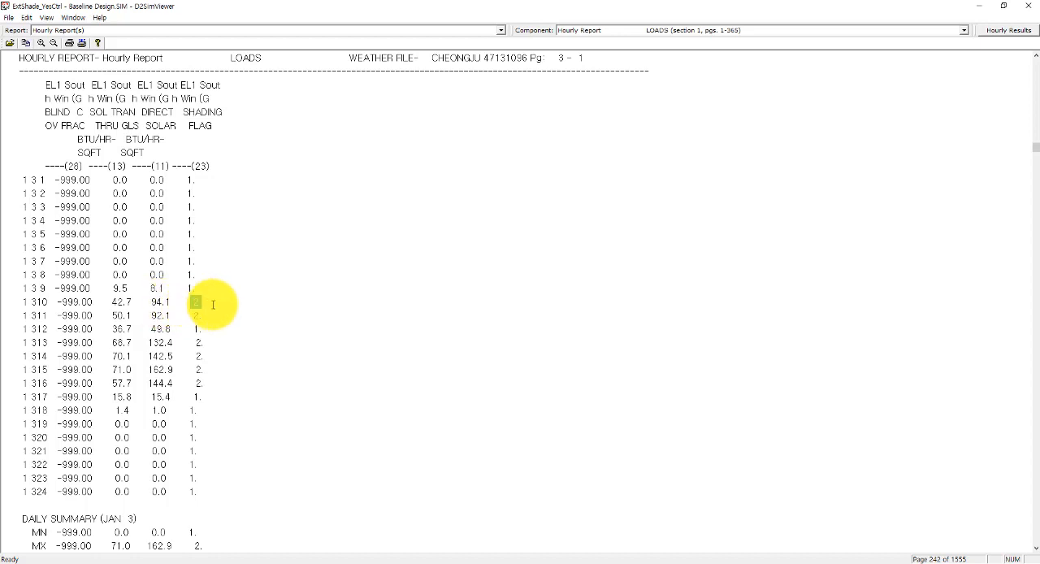
pyautogui.doubleClick(130, 301)
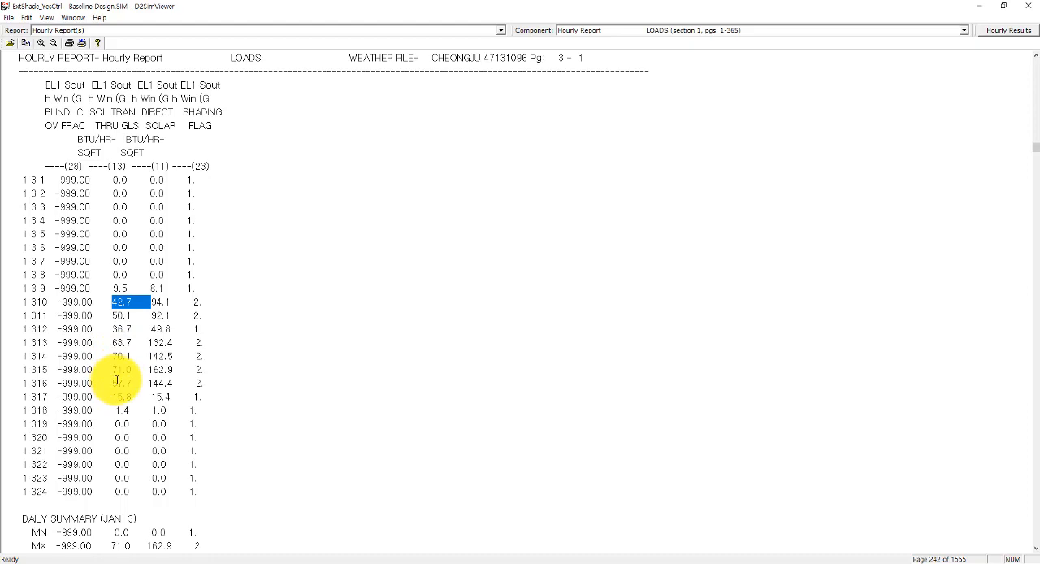
pyautogui.scroll(-2, 117, 380)
pyautogui.scroll(2, 117, 381)
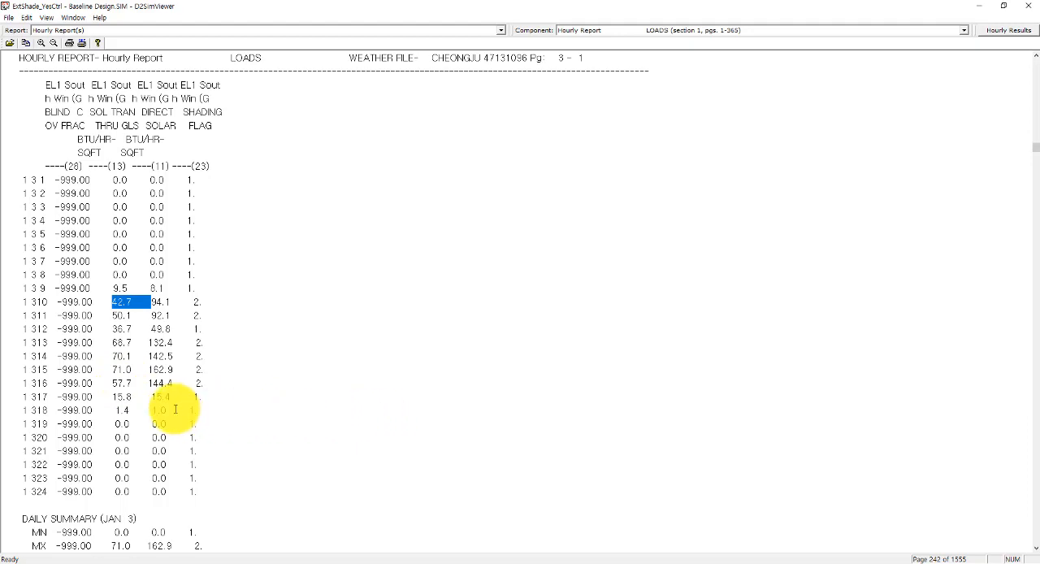
# Step: Examine the hourly direct solar and shading flag values for January 4 through January 9
pyautogui.scroll(-4, 175, 408)
pyautogui.scroll(-16, 174, 409)
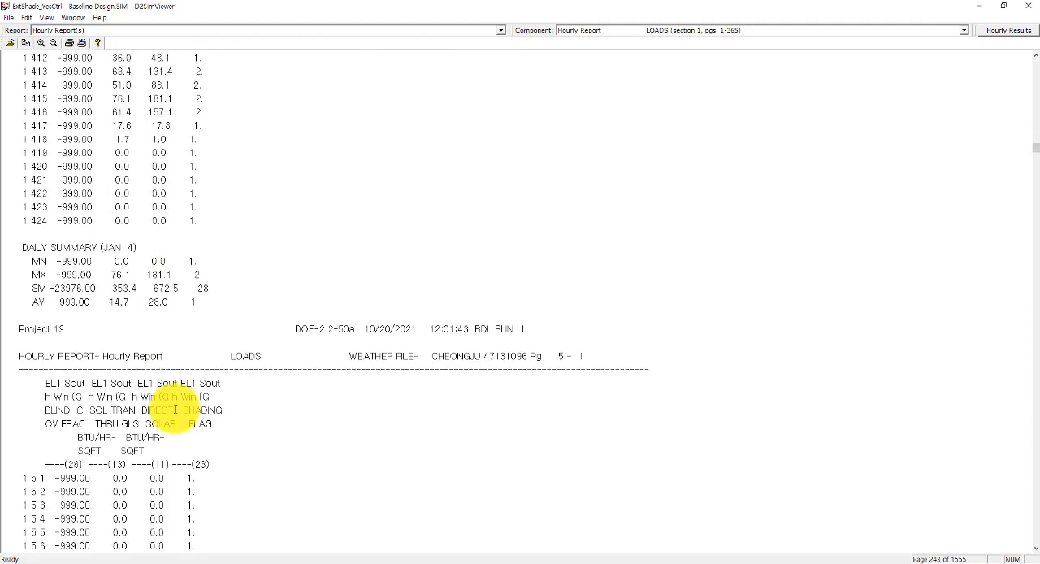
pyautogui.scroll(-5, 175, 409)
pyautogui.scroll(-5, 175, 408)
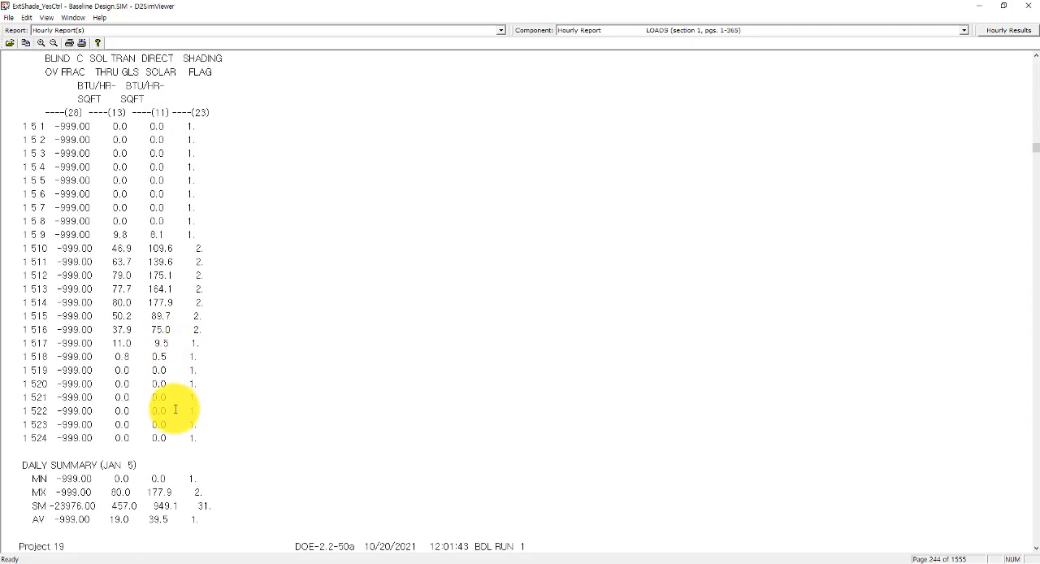
pyautogui.scroll(-16, 151, 273)
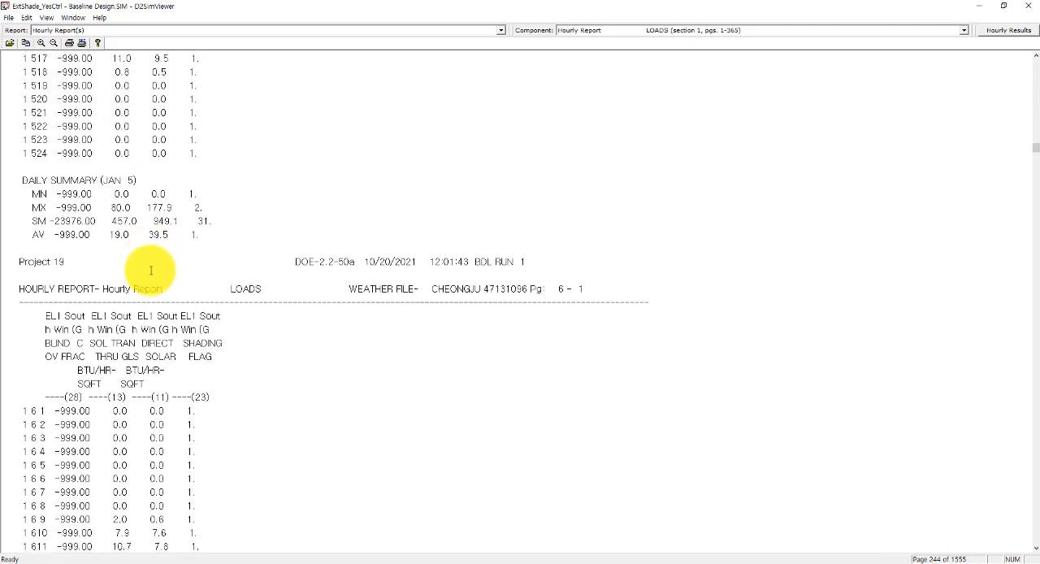
pyautogui.scroll(2, 150, 271)
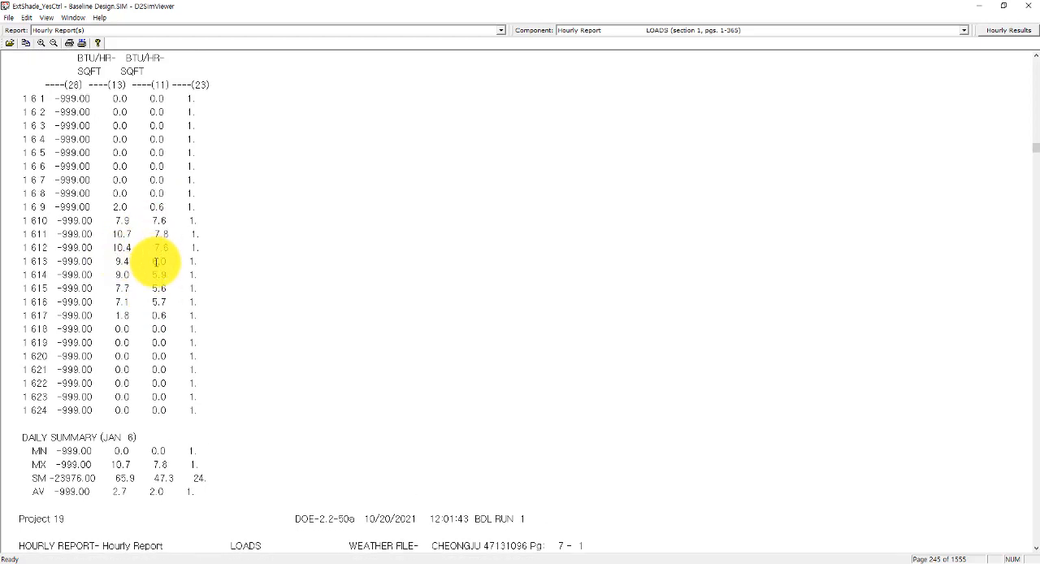
pyautogui.scroll(-20, 160, 296)
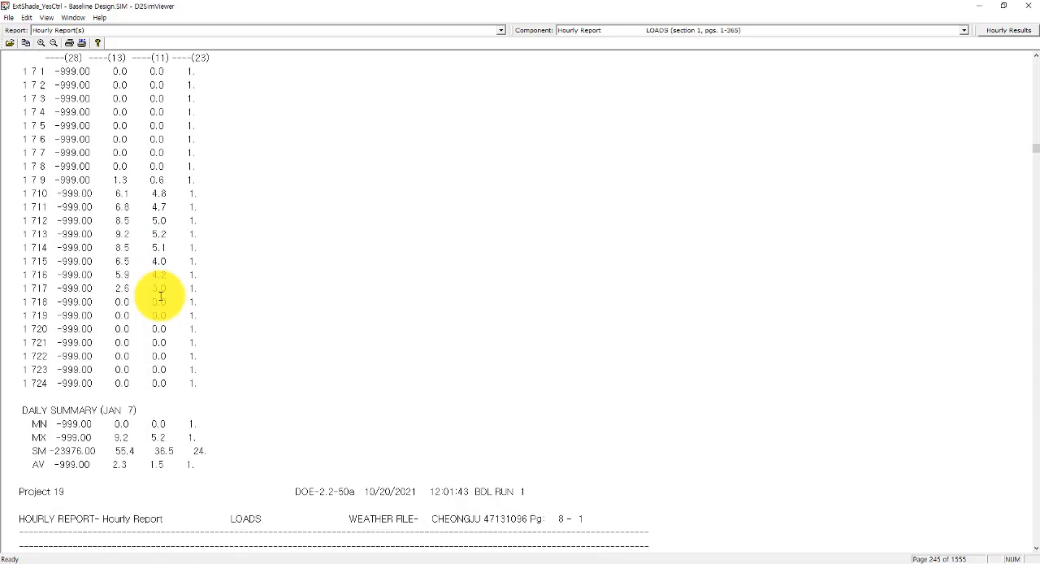
pyautogui.scroll(-20, 160, 297)
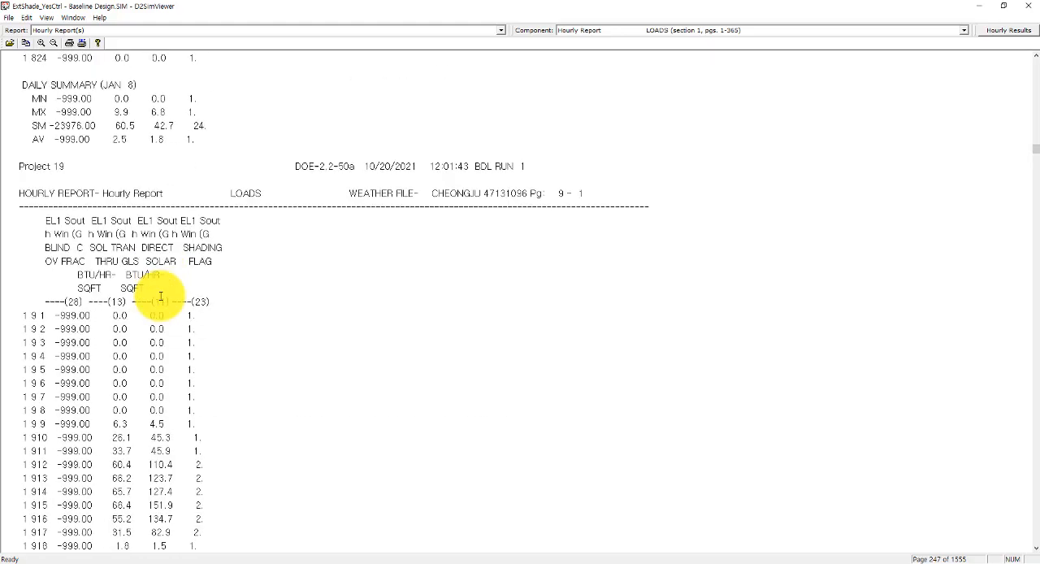
pyautogui.scroll(4, 160, 297)
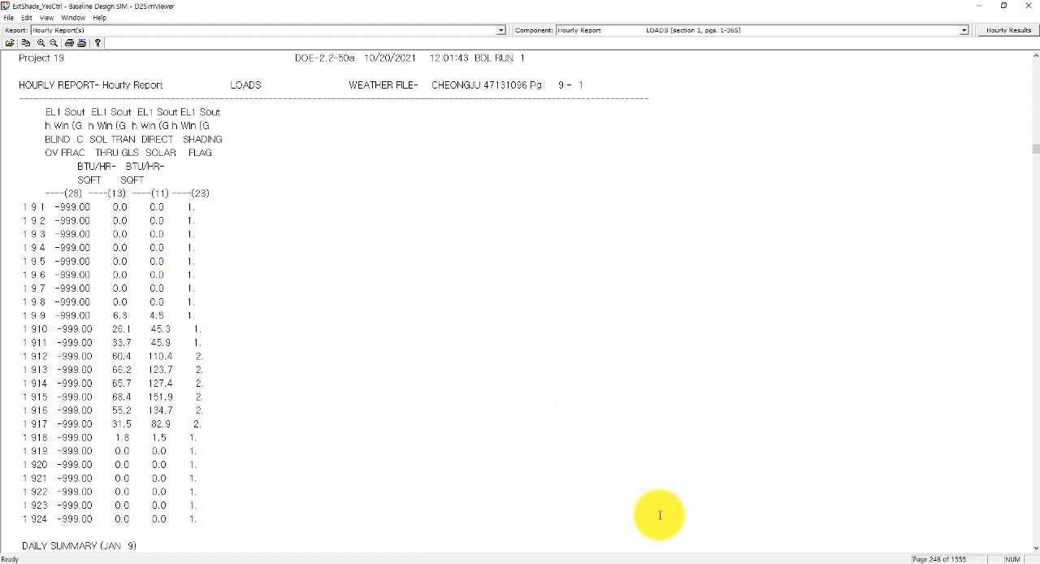
# Step: Switch back to the ExtShade_YesCtrl model in eQUEST
pyautogui.click(573, 559)
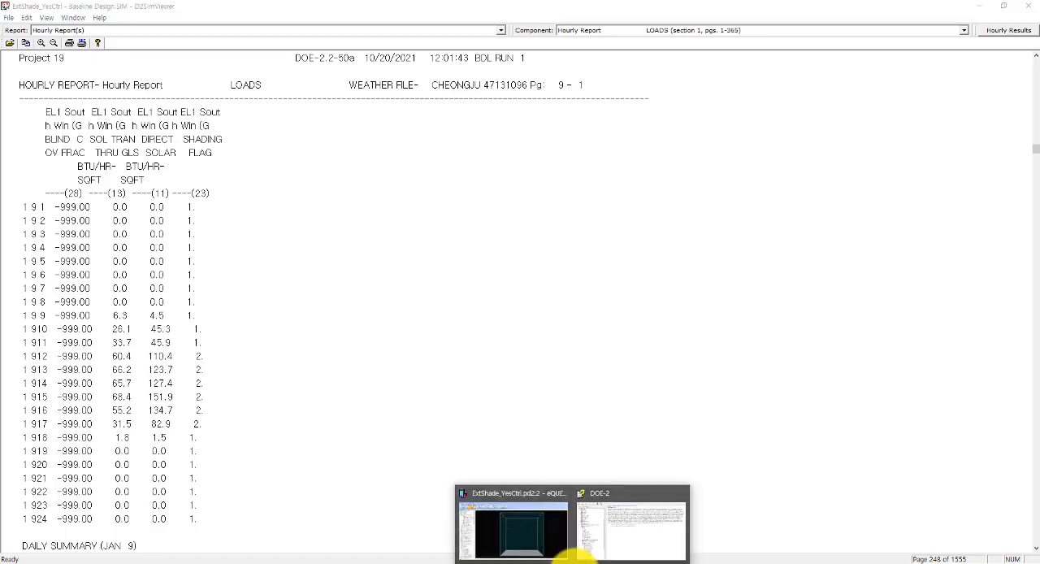
pyautogui.click(533, 544)
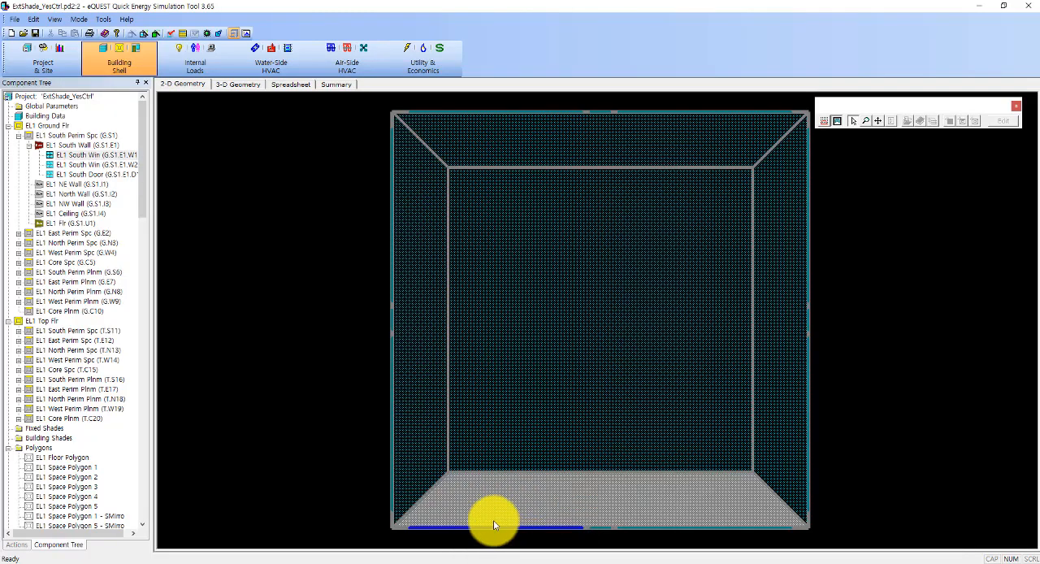